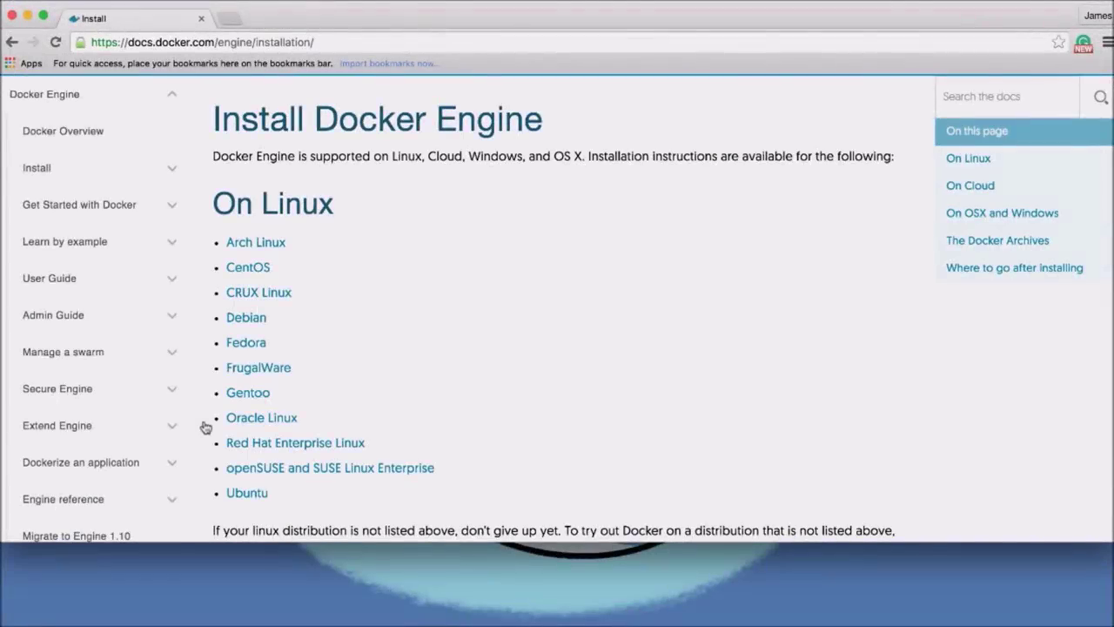
# Go to the Mac OS X installation instructions in Docker Docs.
pyautogui.scroll(-2, 205, 430)
pyautogui.scroll(-10, 206, 430)
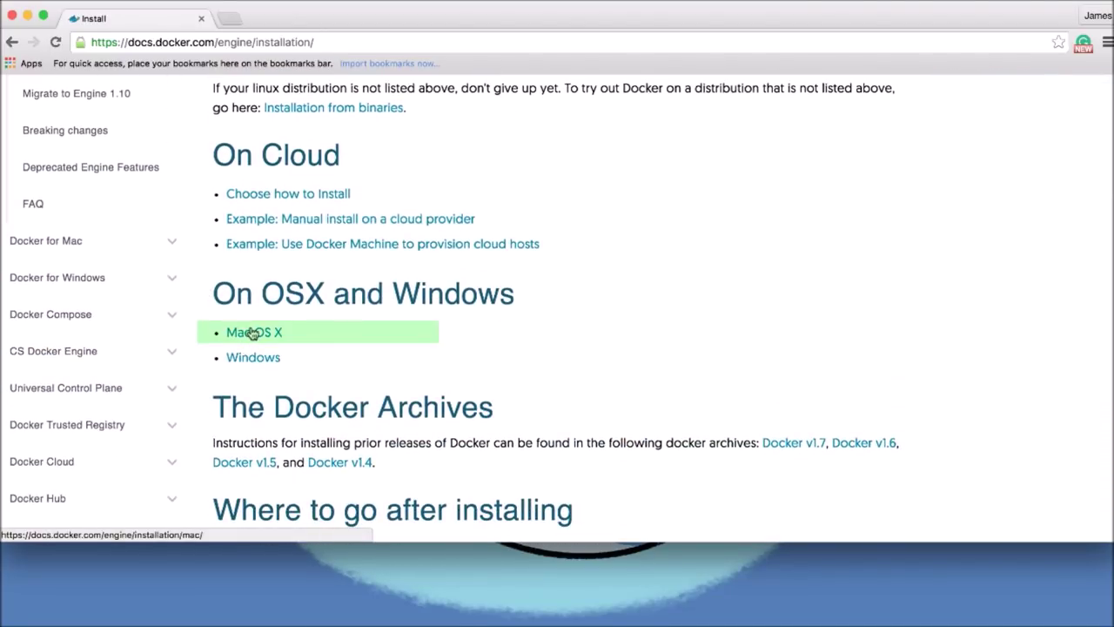
pyautogui.click(252, 333)
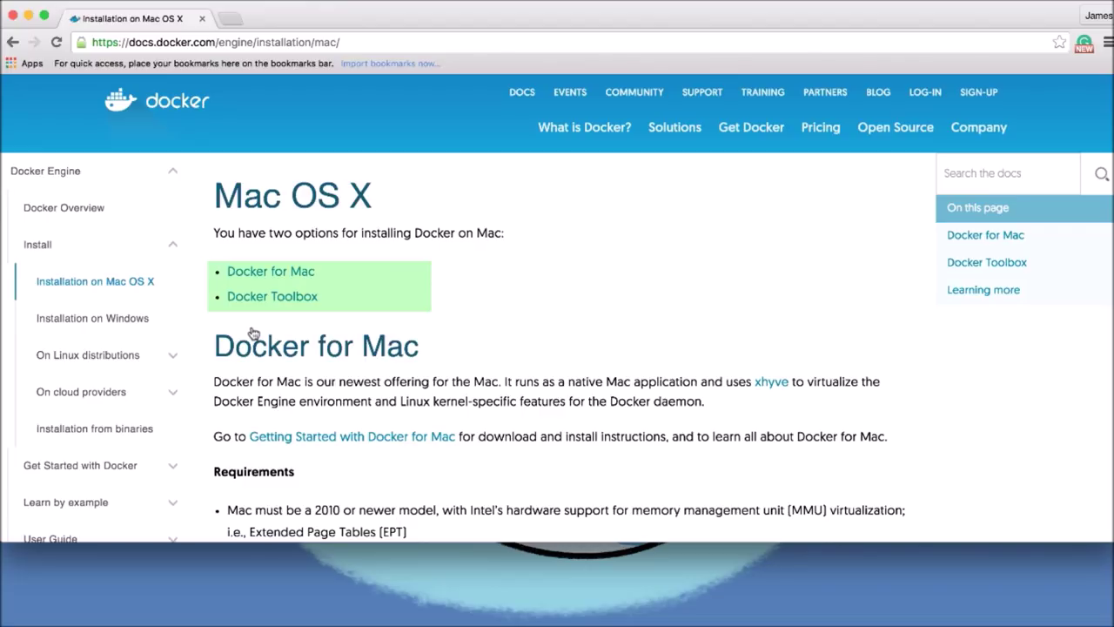
# From the Getting Started with Docker for Mac guide, download the stable Docker.dmg installer.
pyautogui.scroll(-3, 253, 334)
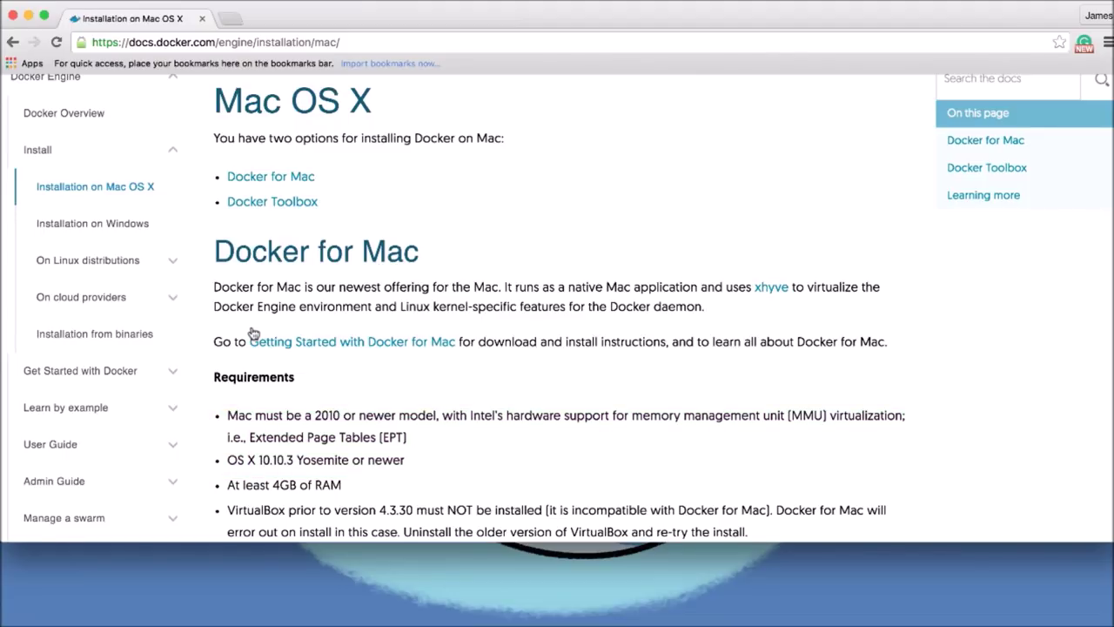
pyautogui.scroll(-4, 252, 334)
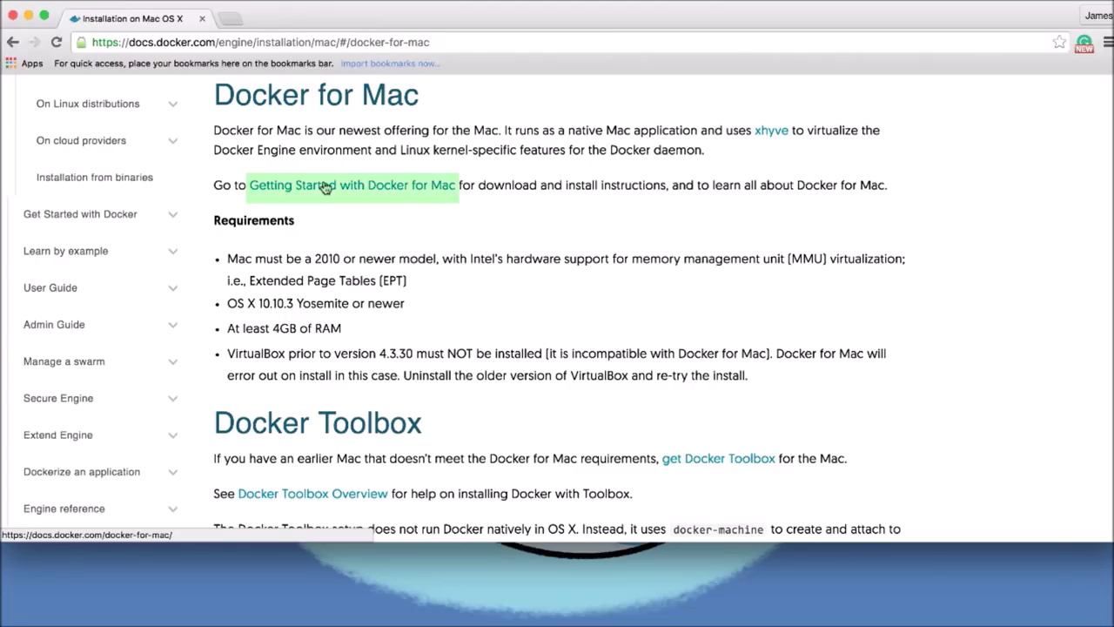
pyautogui.click(325, 186)
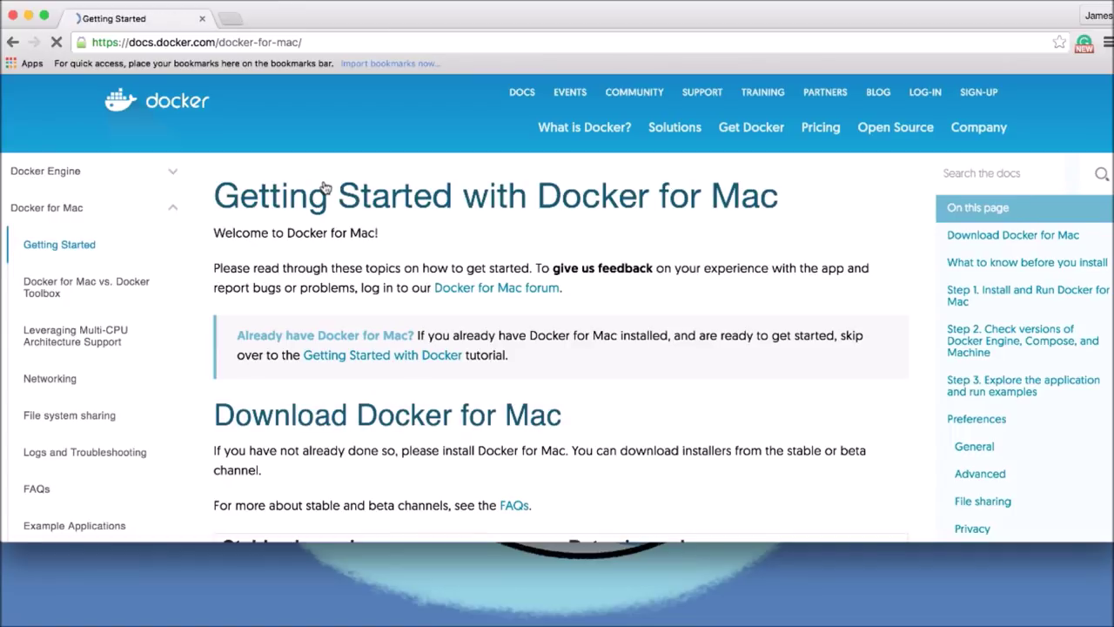
pyautogui.scroll(-5, 325, 185)
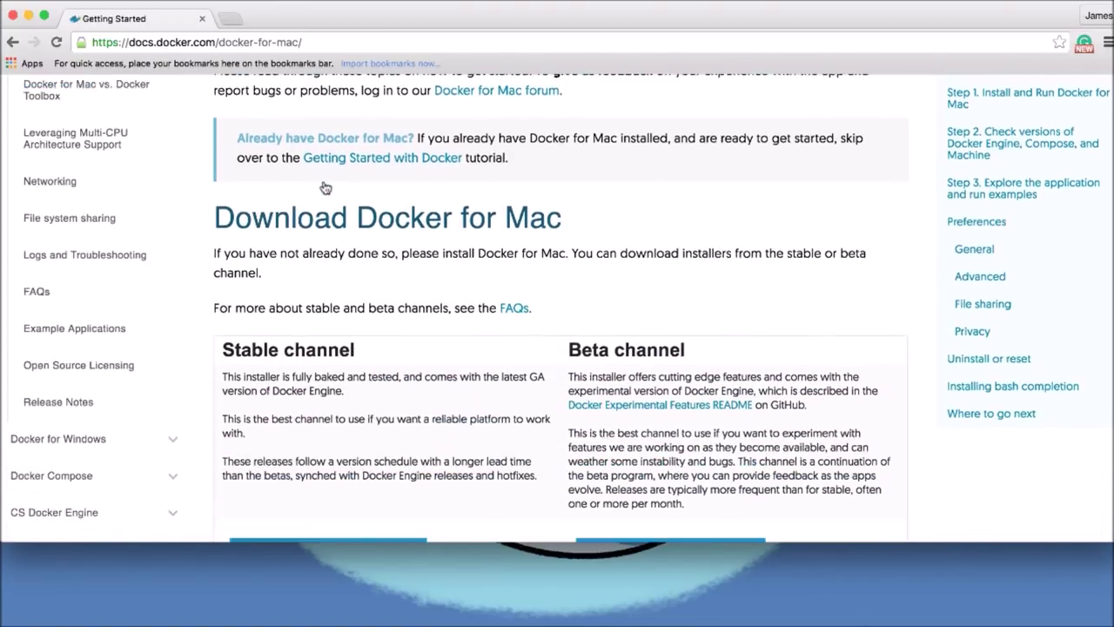
pyautogui.click(355, 458)
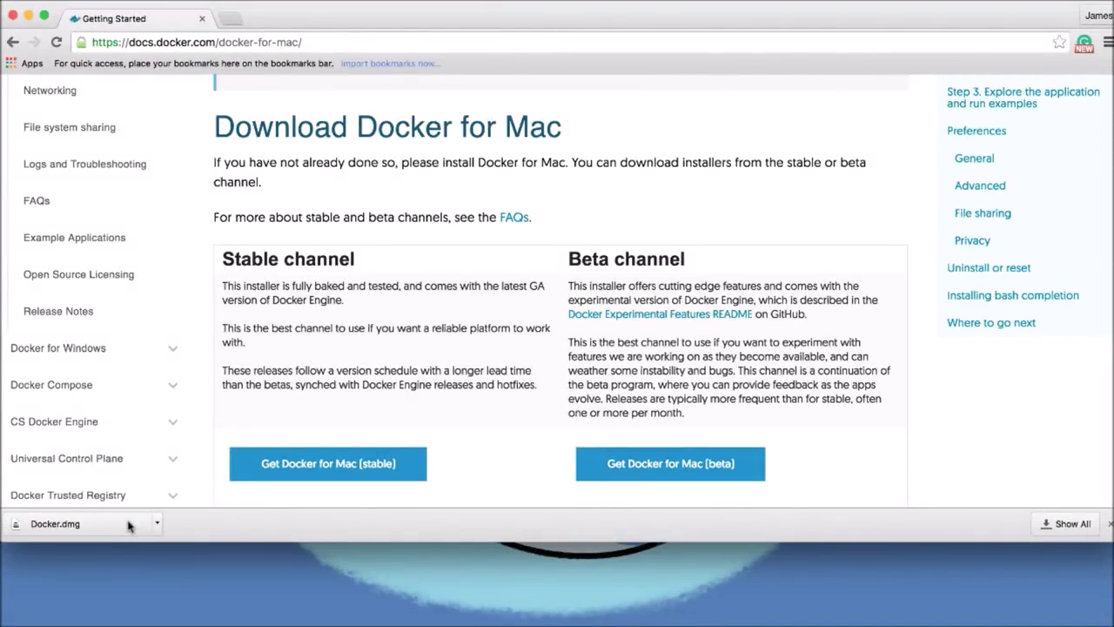
# Open Docker.dmg and copy Docker into Applications, authorising with the admin password.
pyautogui.click(128, 524)
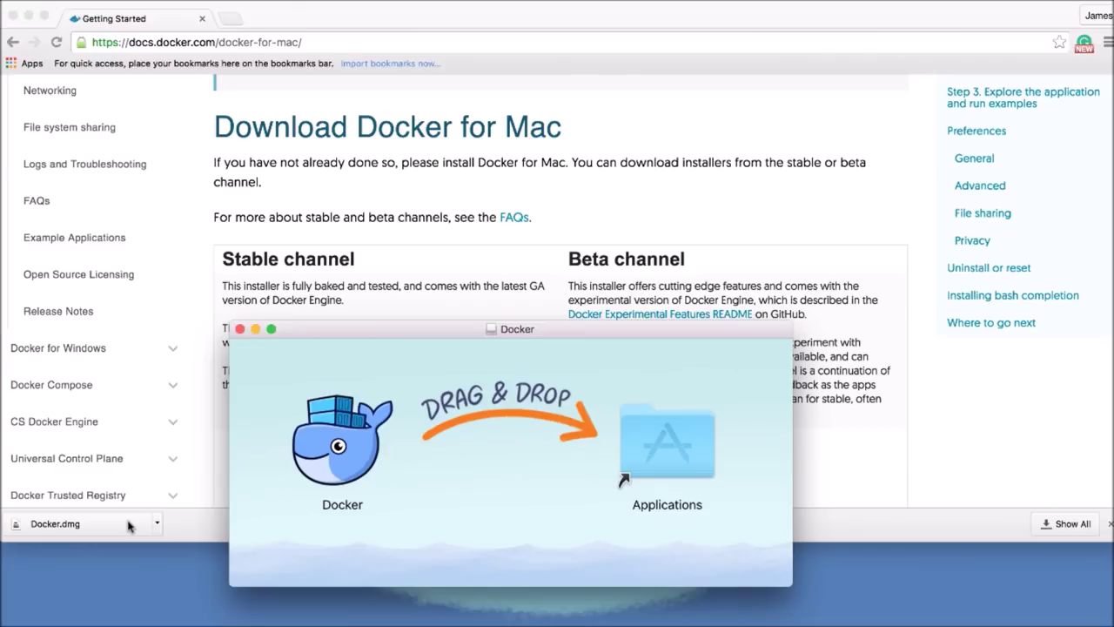
pyautogui.moveTo(311, 467); pyautogui.dragTo(623, 480)
pyautogui.write('***************')
pyautogui.press('Return')
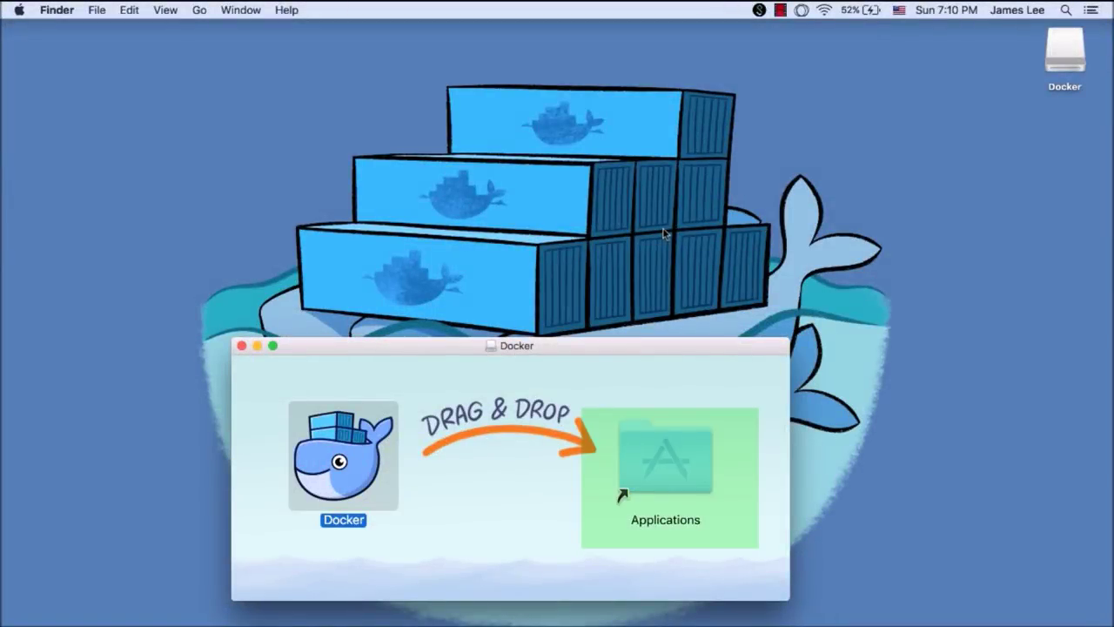
# Launch Docker from Applications and grant it privileged access with the admin password.
pyautogui.doubleClick(665, 441)
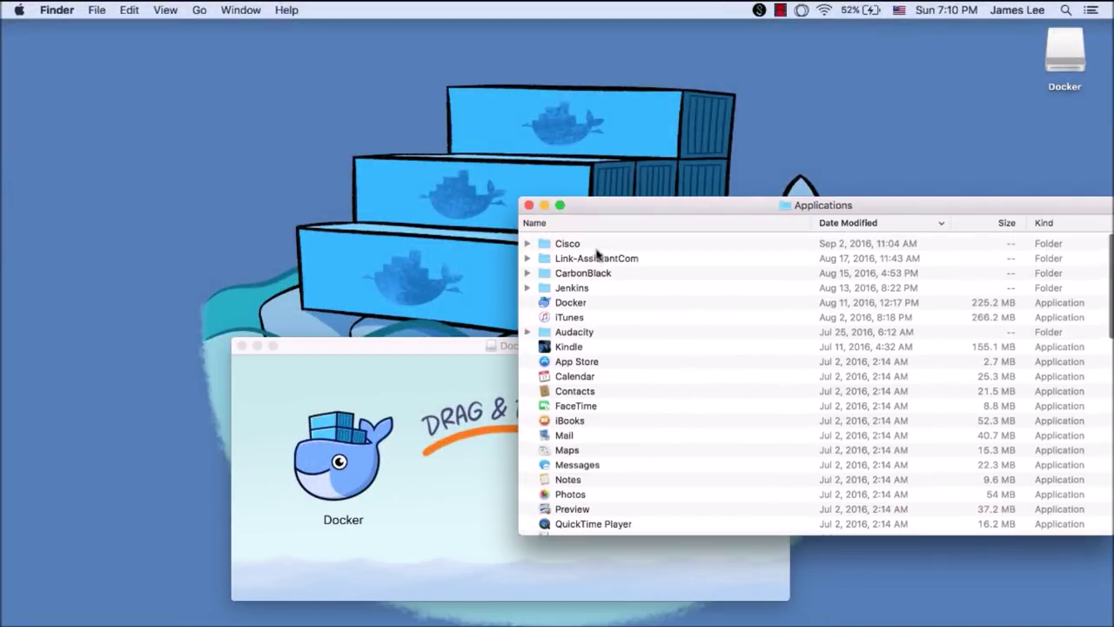
pyautogui.doubleClick(582, 301)
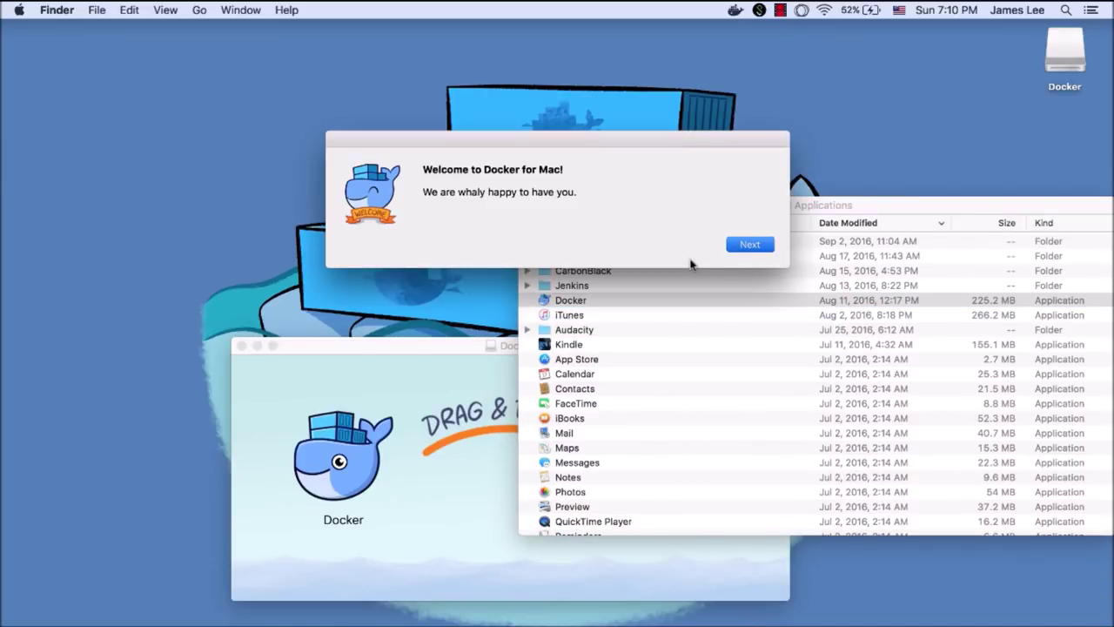
pyautogui.click(752, 244)
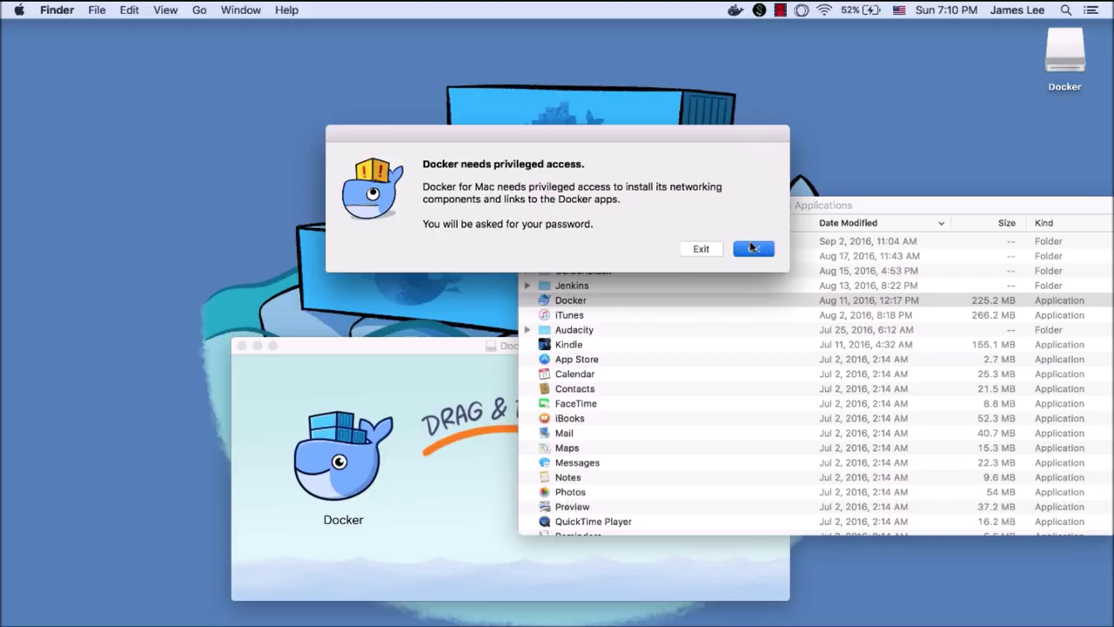
pyautogui.click(752, 247)
pyautogui.write('•••••••••••••••')
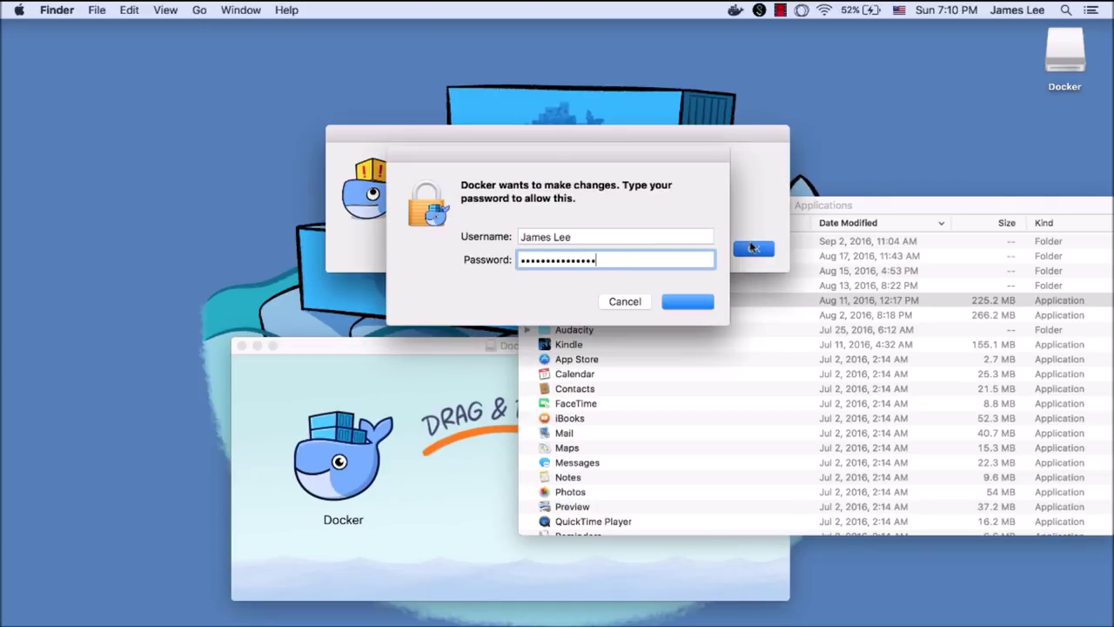
pyautogui.press('Return')
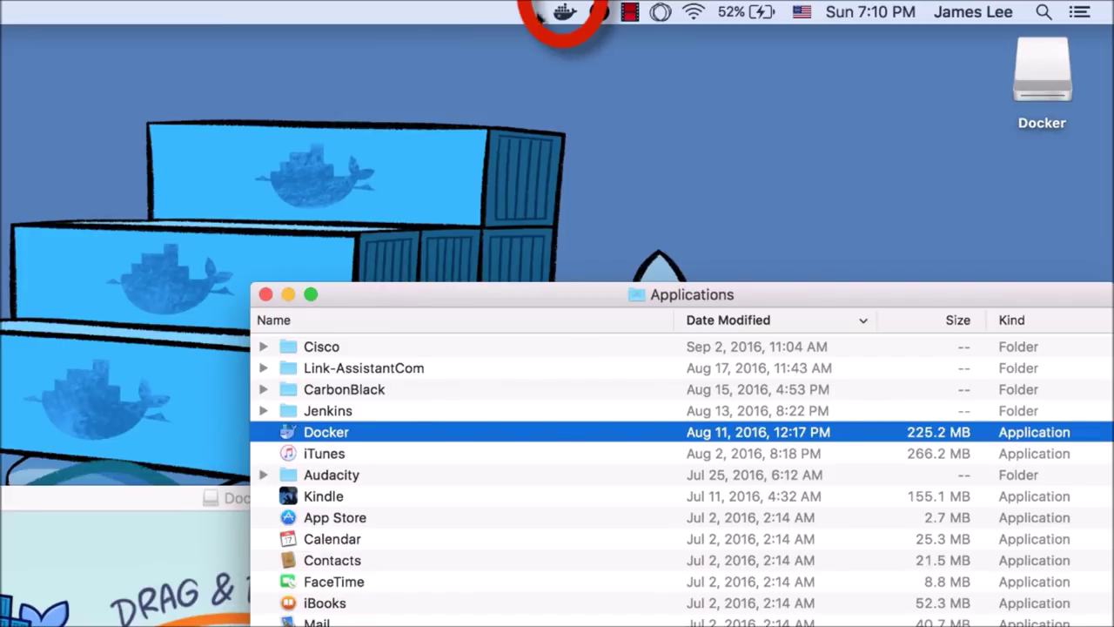
pyautogui.click(564, 12)
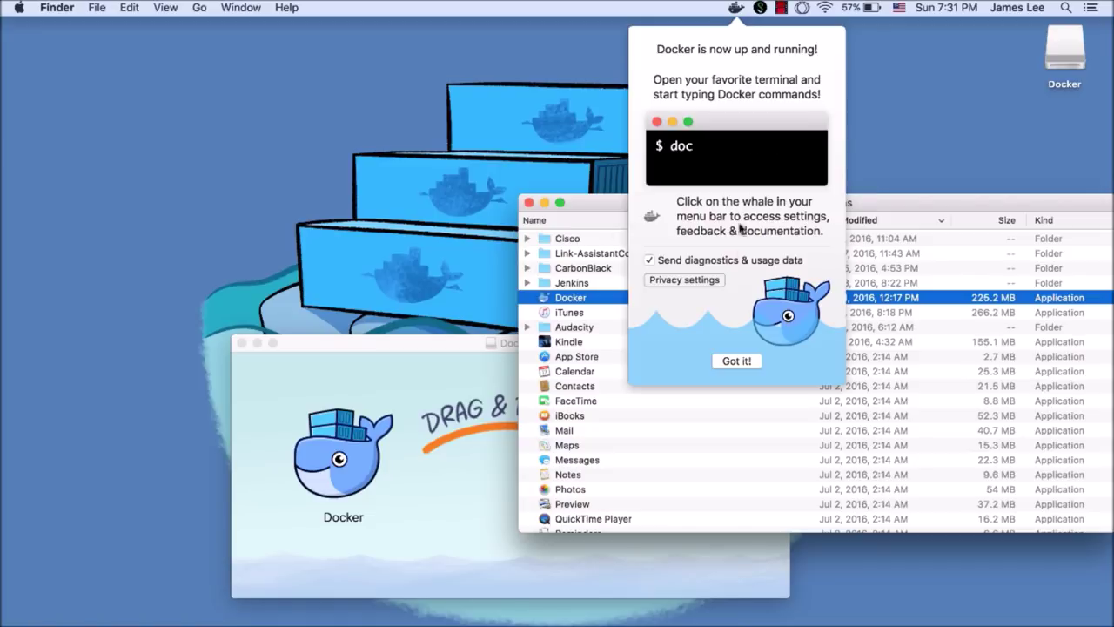
# Close the 'Docker is now up and running' welcome popup with 'Got it!'.
pyautogui.click(731, 361)
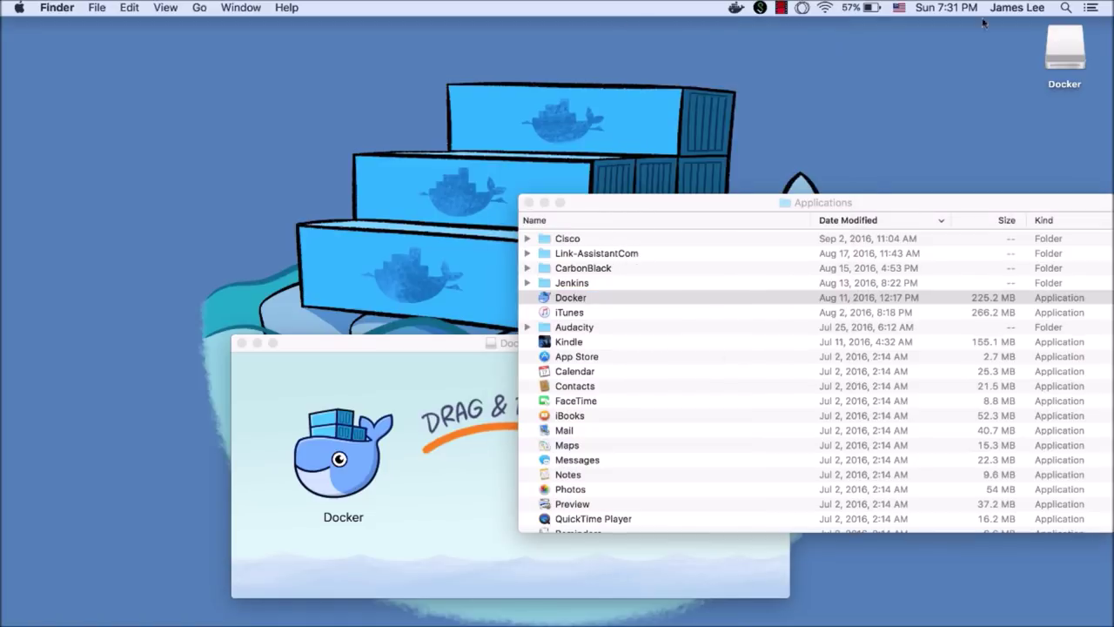
pyautogui.click(1066, 7)
# Launch Terminal via Spotlight and run docker info, showing server version 1.12.0.
pyautogui.write('ter')
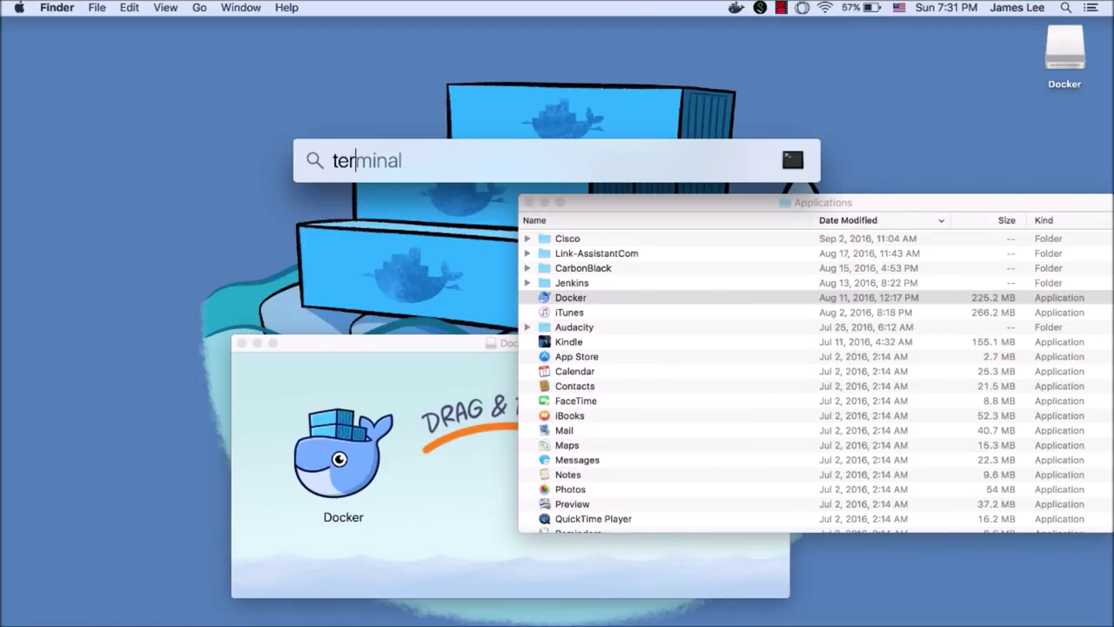
pyautogui.press('Return')
pyautogui.write('docker info')
pyautogui.press('Return')
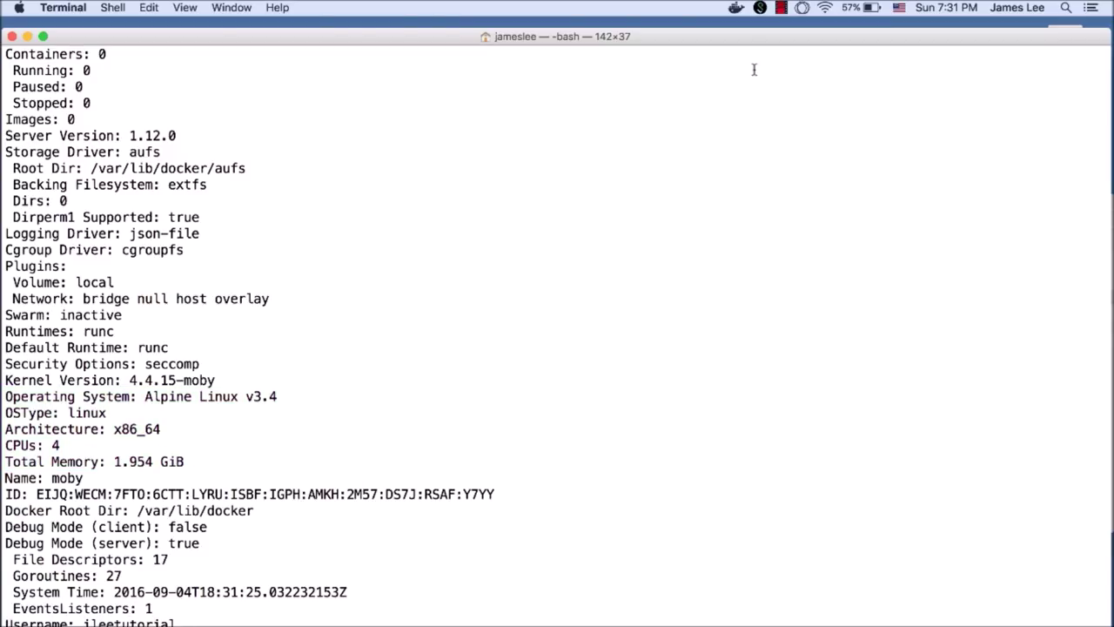
pyautogui.click(737, 9)
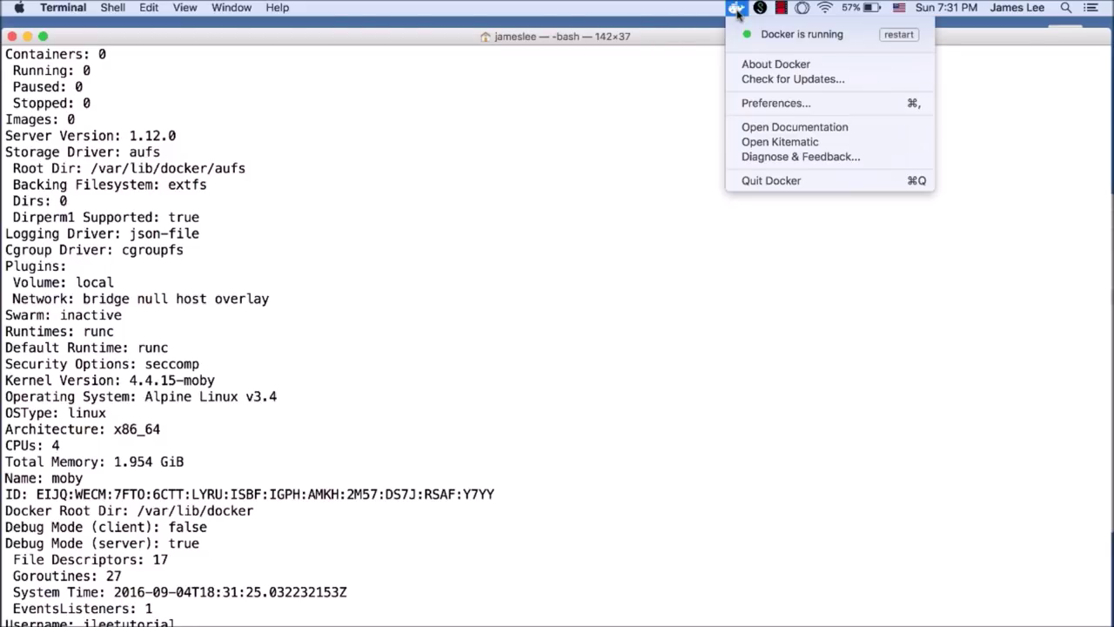
# Choose Preferences… from Docker's menu-bar menu.
pyautogui.click(773, 104)
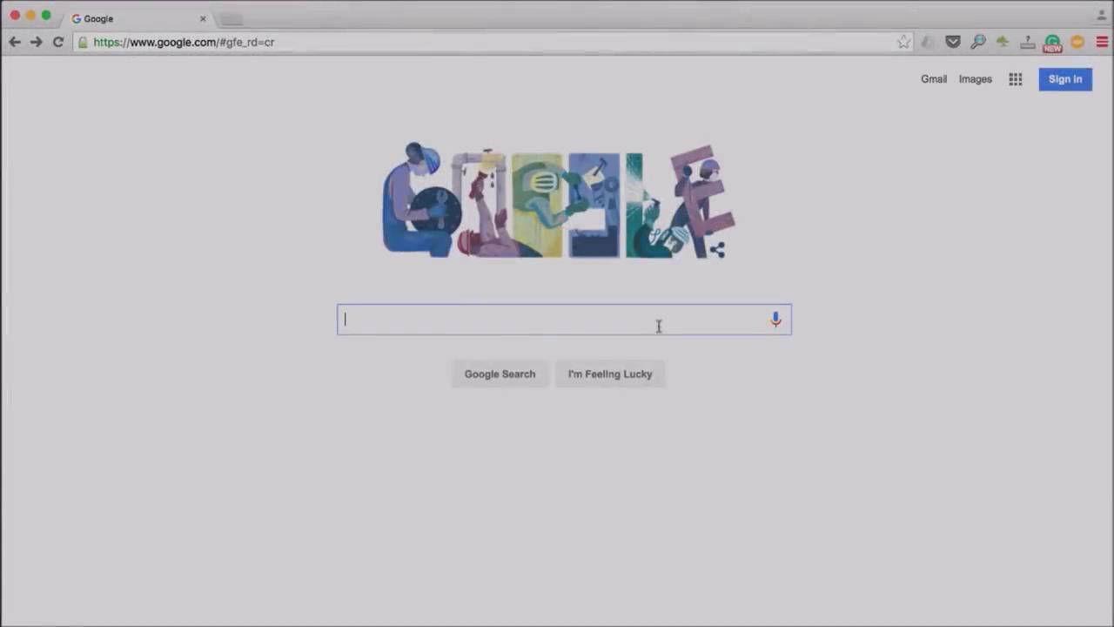
# Search the web for 'docker install' and open the Install - Docker Docs page.
pyautogui.write('docker install')
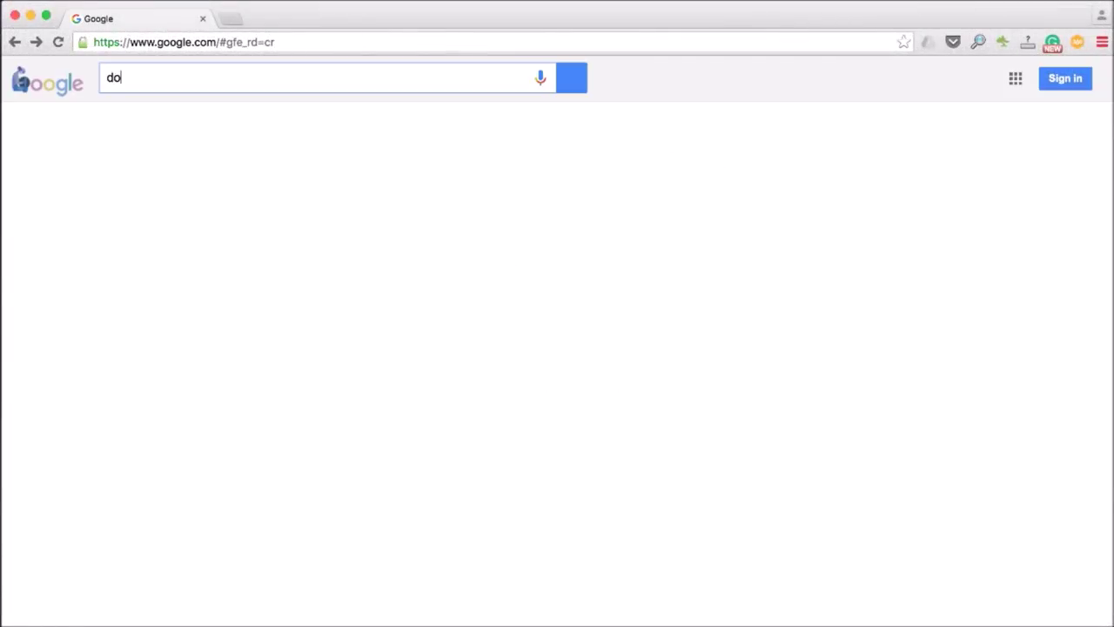
pyautogui.press('Return')
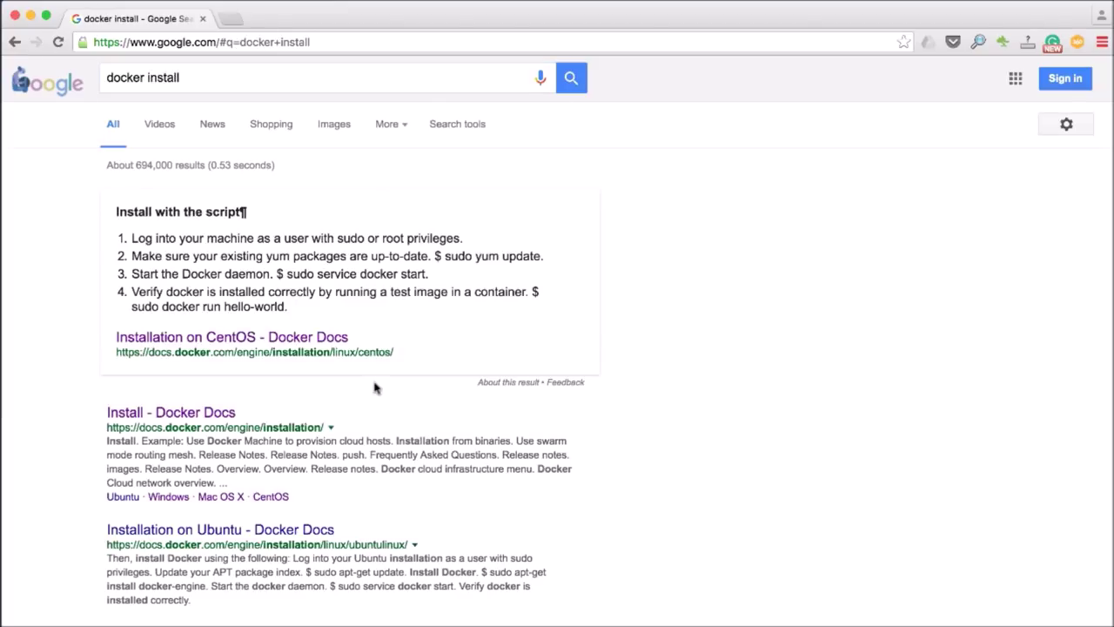
pyautogui.click(200, 413)
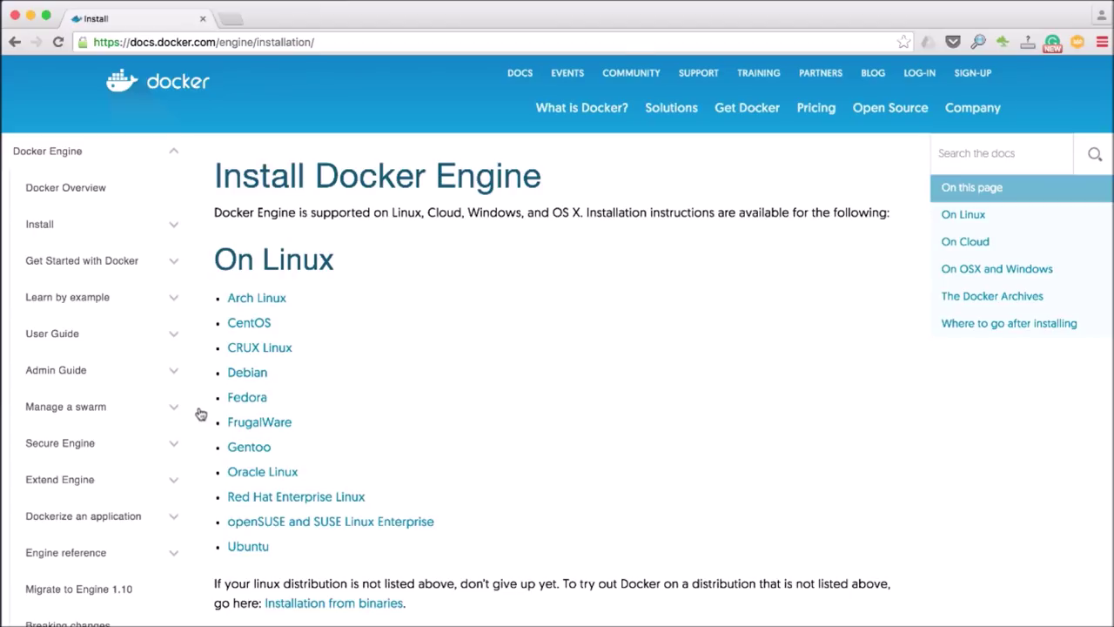
# Read the Docker Toolbox section of the Installation on Windows page, then return to the top.
pyautogui.scroll(-3, 200, 414)
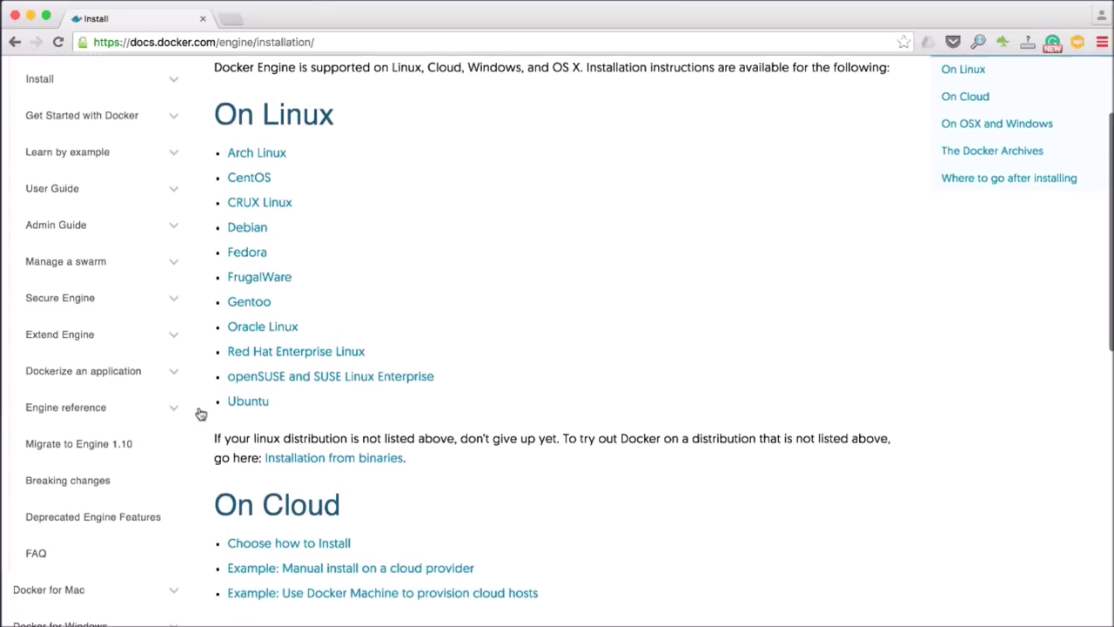
pyautogui.scroll(-4, 200, 413)
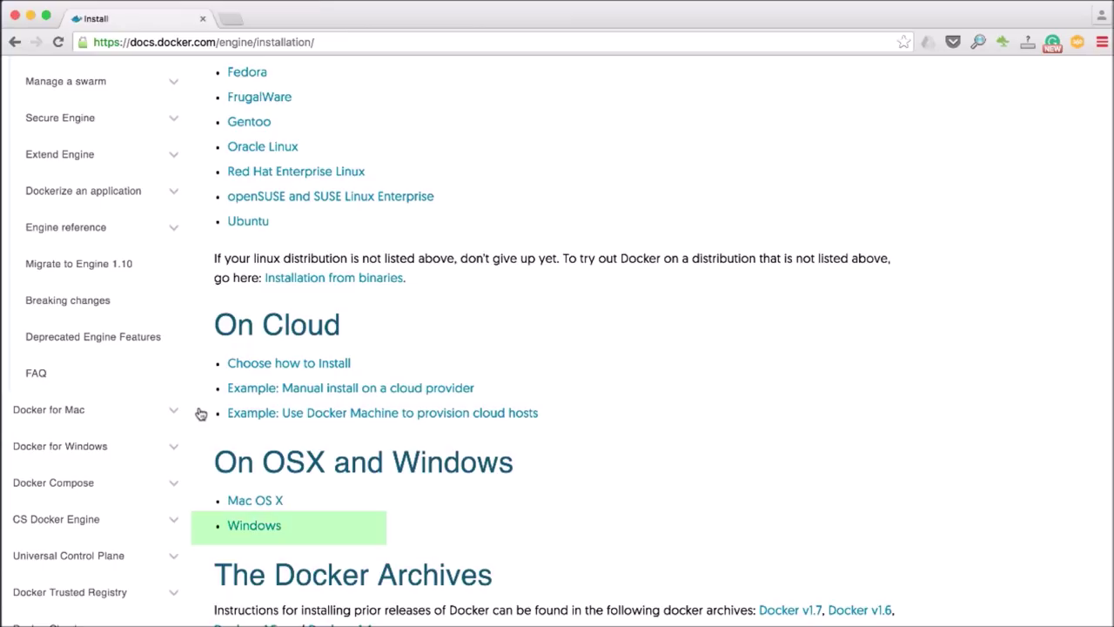
pyautogui.click(242, 526)
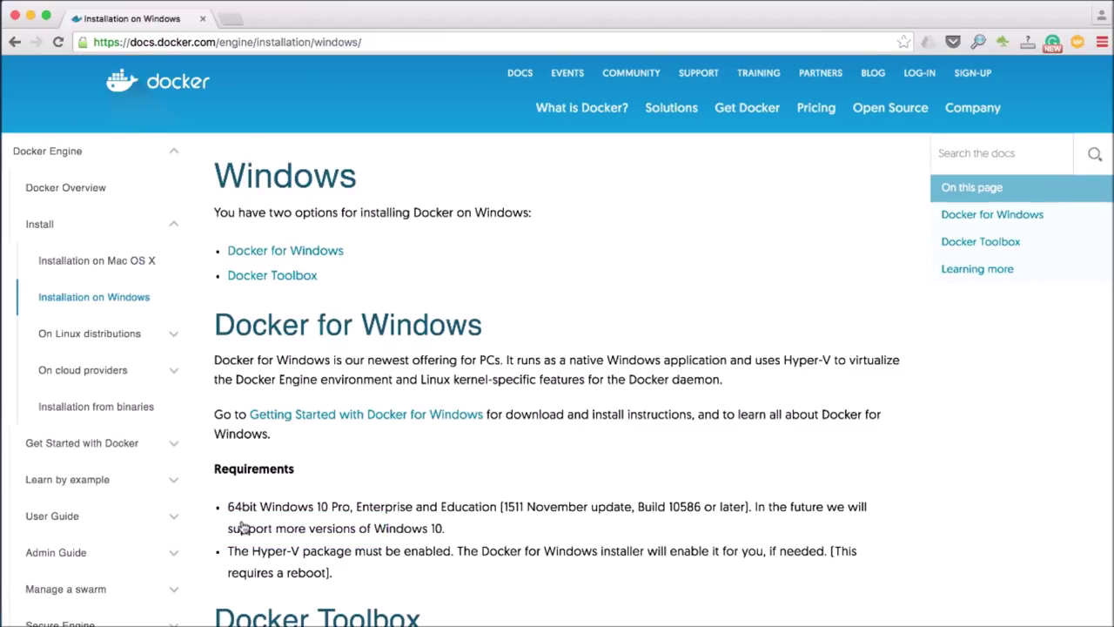
pyautogui.scroll(-1, 243, 526)
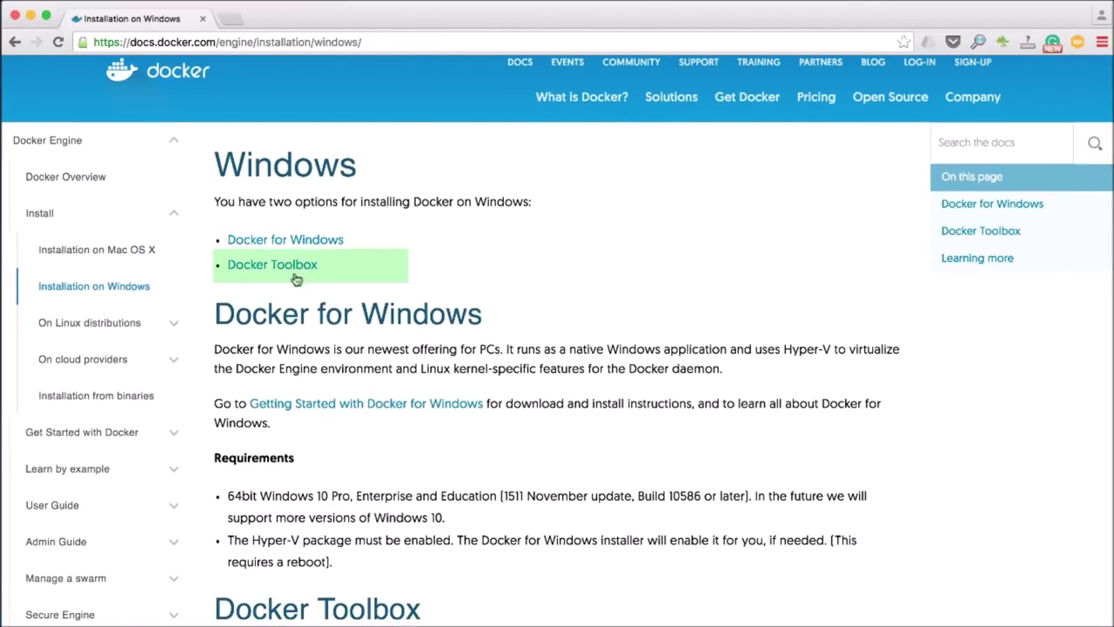
pyautogui.click(290, 270)
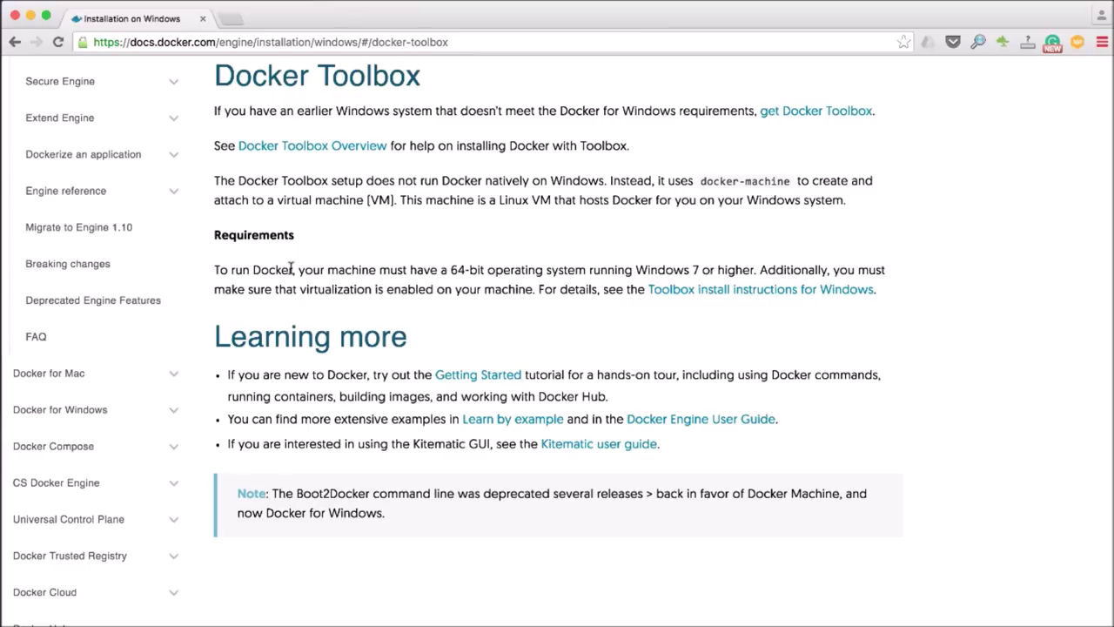
pyautogui.scroll(10, 291, 270)
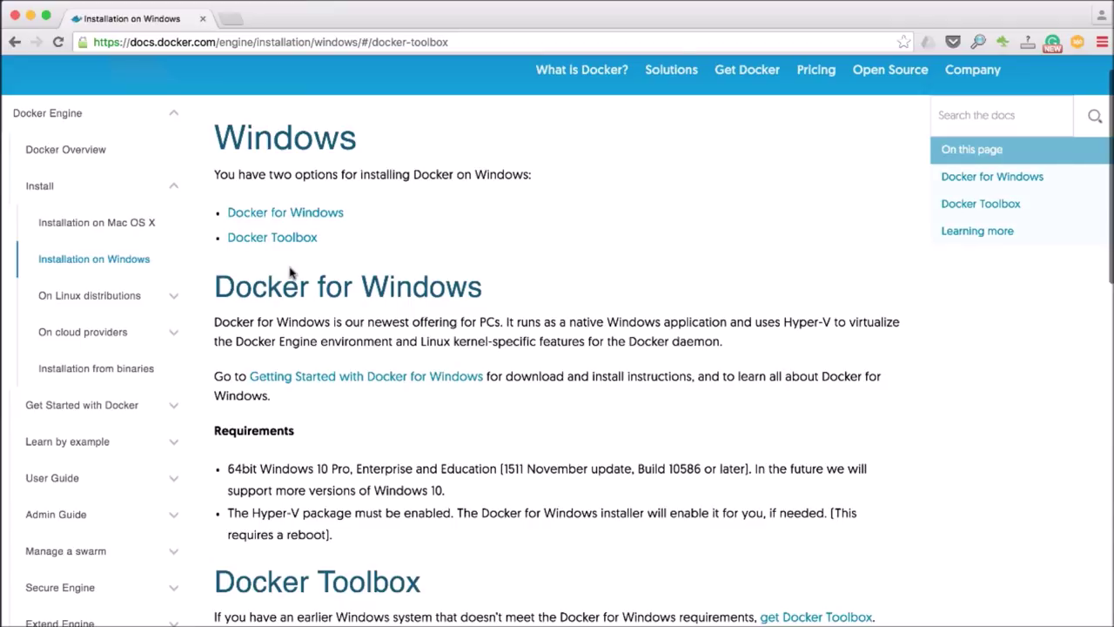
# Follow the 'get Docker Toolbox' link from the Mac OS X page's Docker Toolbox section.
pyautogui.click(123, 231)
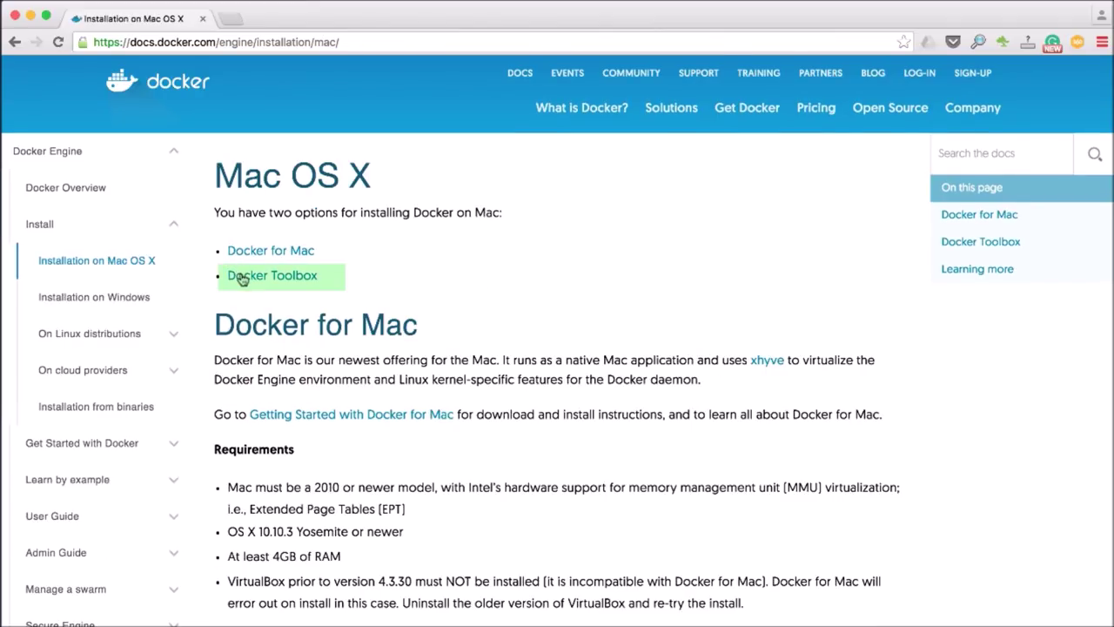
pyautogui.click(259, 280)
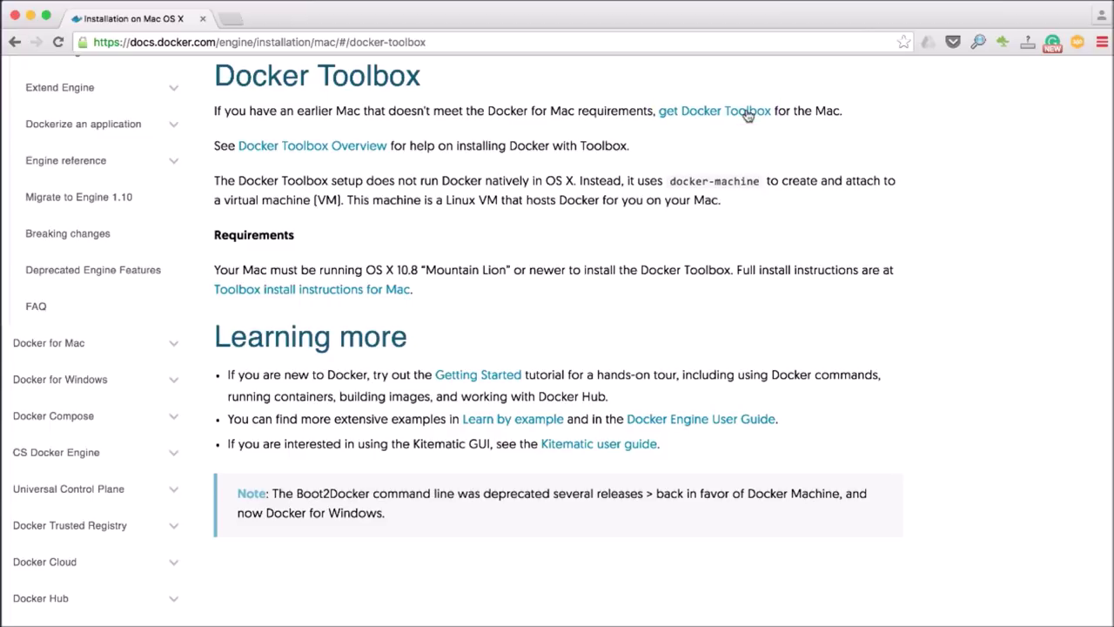
pyautogui.click(747, 116)
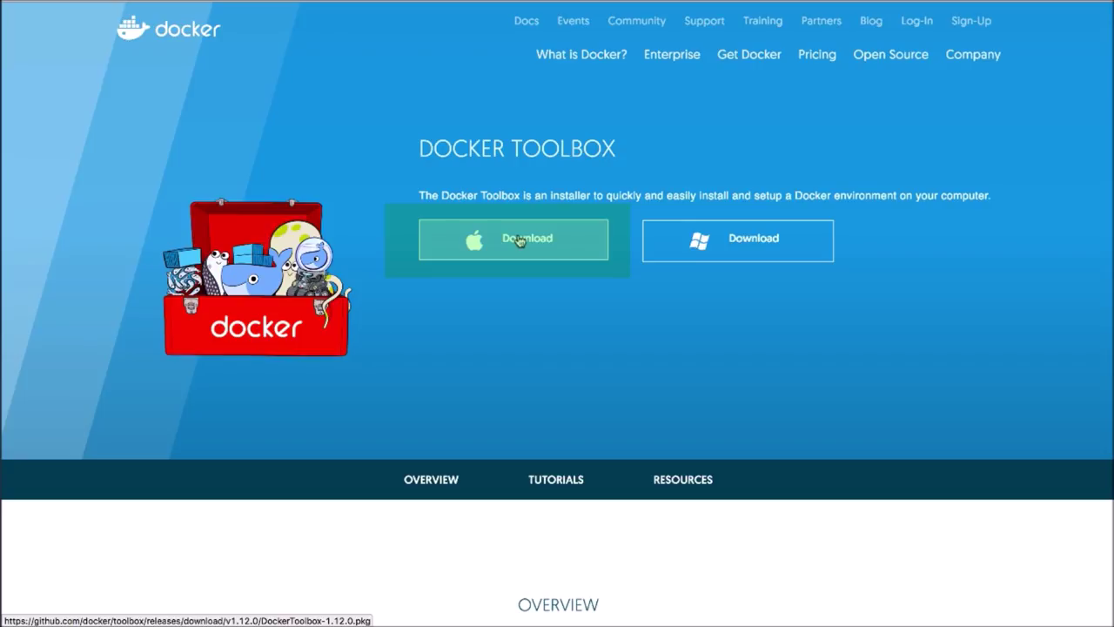
# Download the Mac Docker Toolbox installer, DockerToolbox-1.11.1.pkg.
pyautogui.click(520, 241)
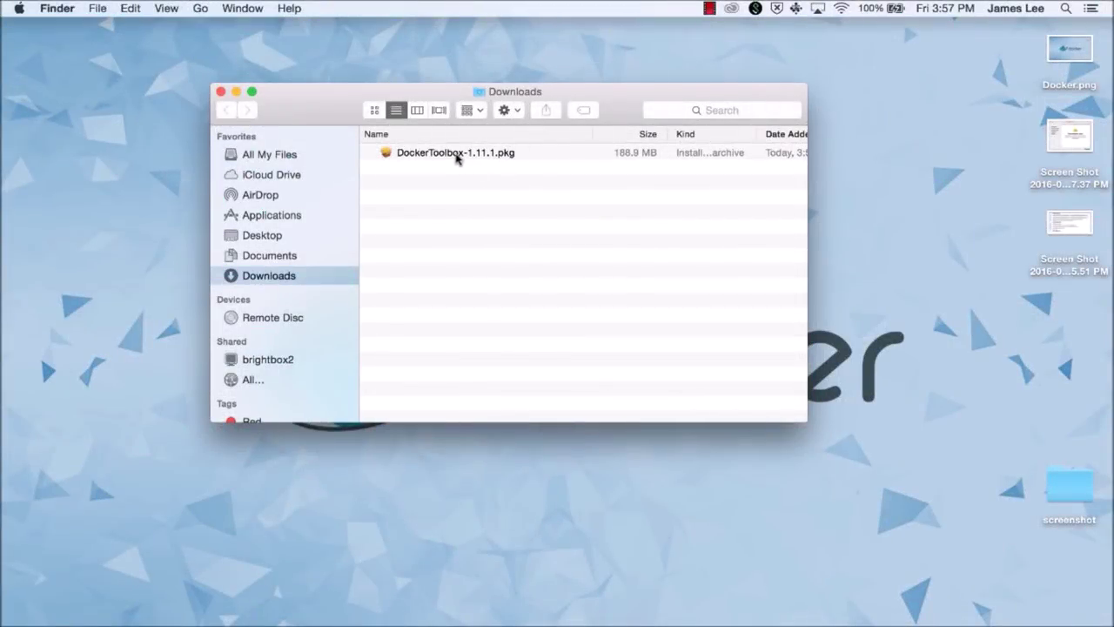
# Open DockerToolbox-1.11.1.pkg and advance past introduction, overview and default destination.
pyautogui.doubleClick(456, 154)
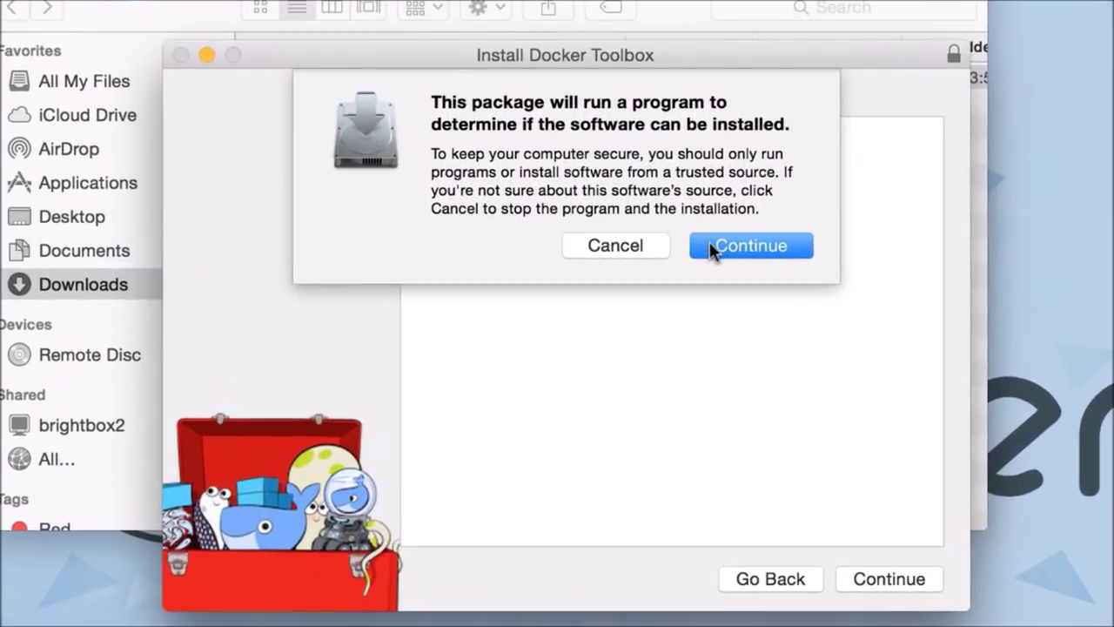
pyautogui.click(646, 252)
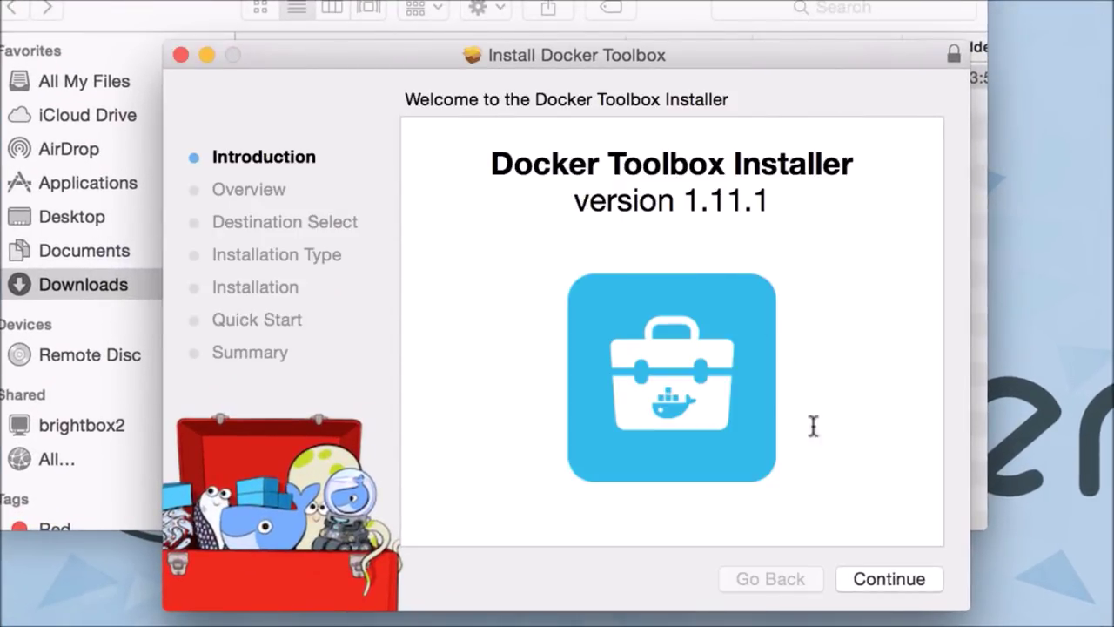
pyautogui.click(873, 583)
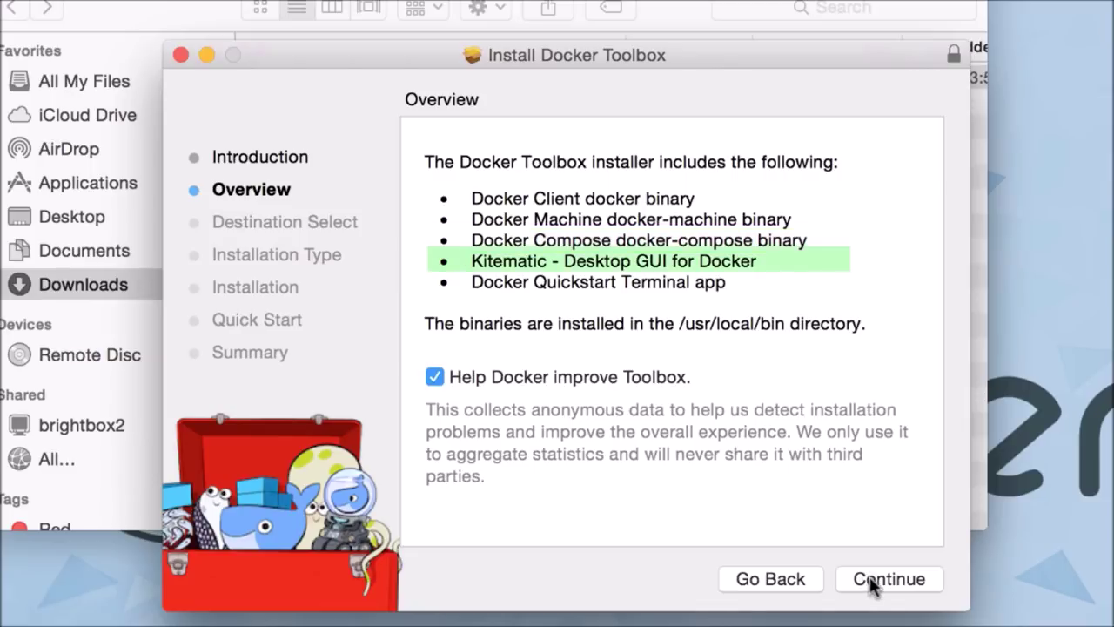
pyautogui.click(859, 578)
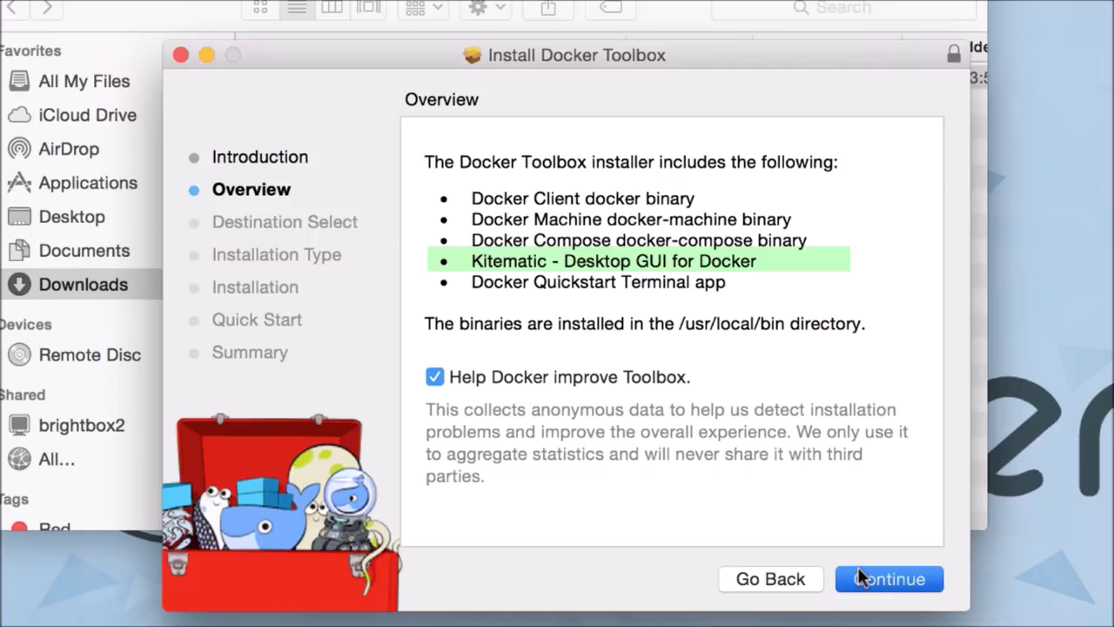
pyautogui.click(862, 578)
pyautogui.click(871, 581)
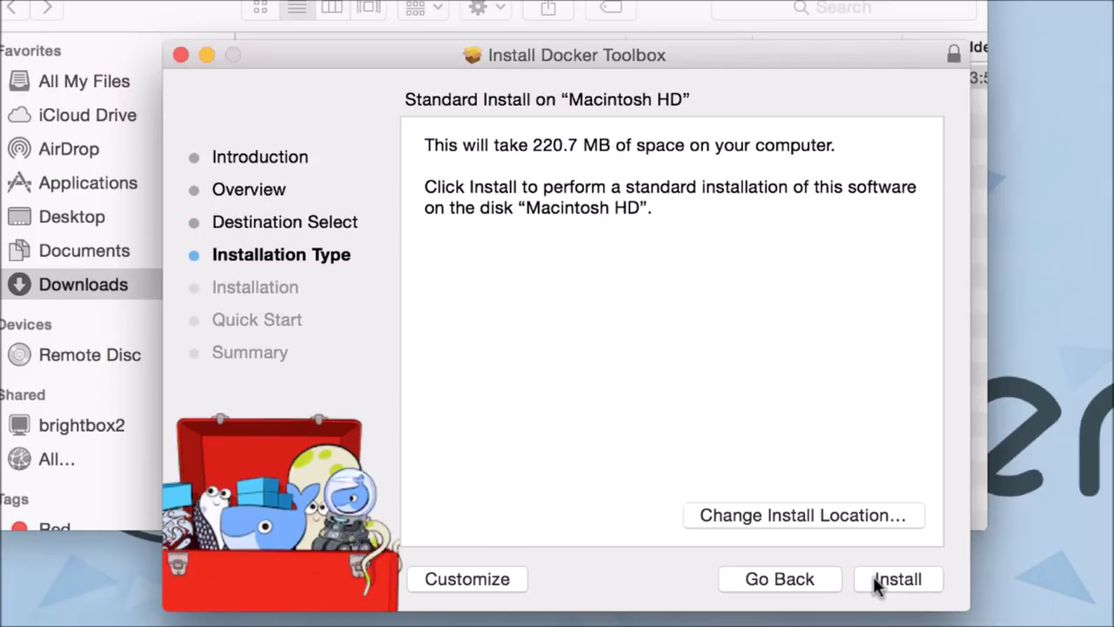
# Run the standard install on Macintosh HD with the admin password, then launch Quickstart Terminal.
pyautogui.click(877, 581)
pyautogui.write('•••••••••••••••')
pyautogui.press('Return')
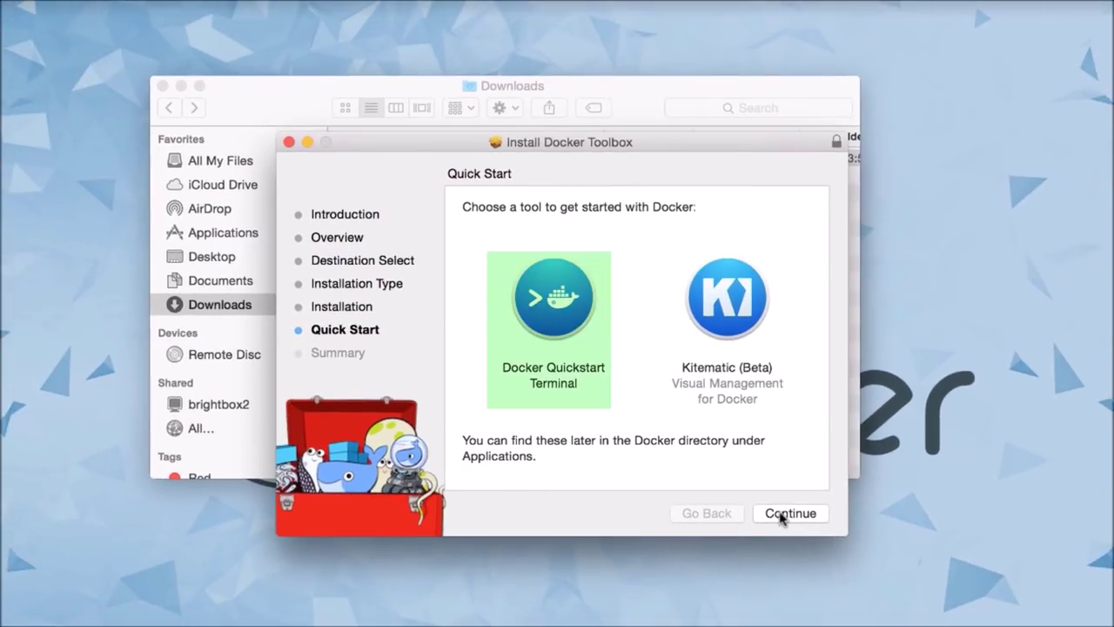
pyautogui.click(558, 301)
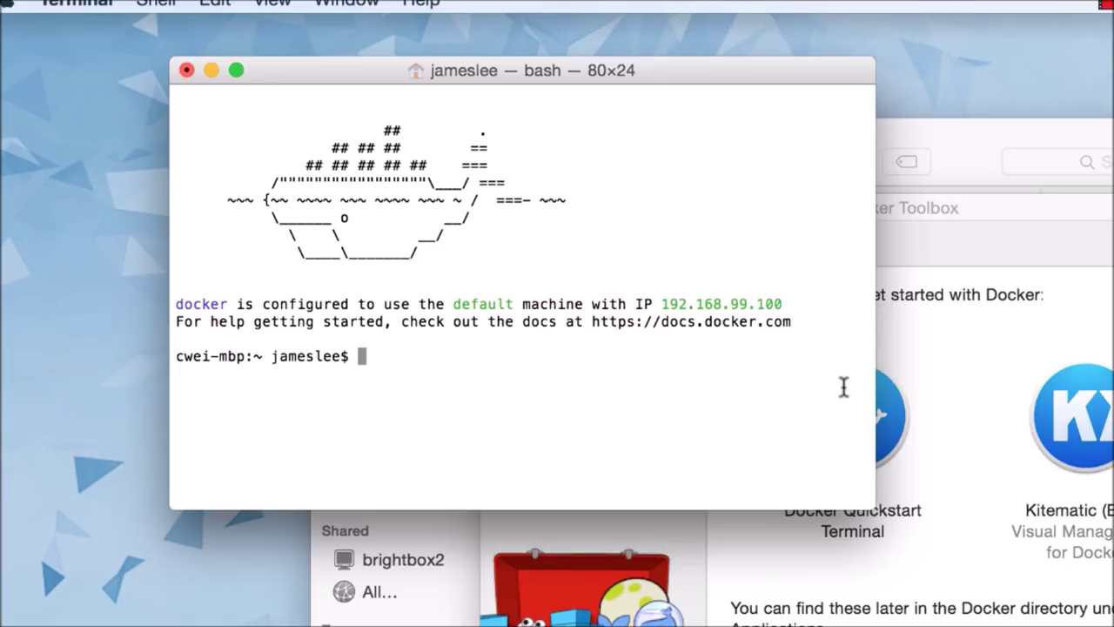
# Run docker-machine ls and docker version in the Quickstart Terminal.
pyautogui.write('docker-')
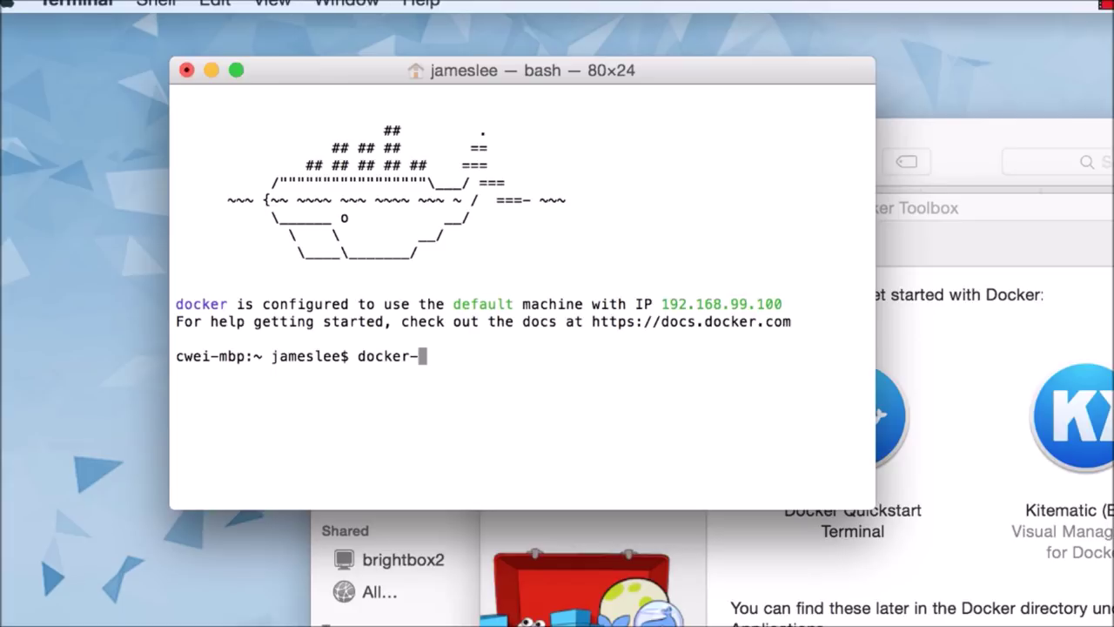
pyautogui.write('machine ls')
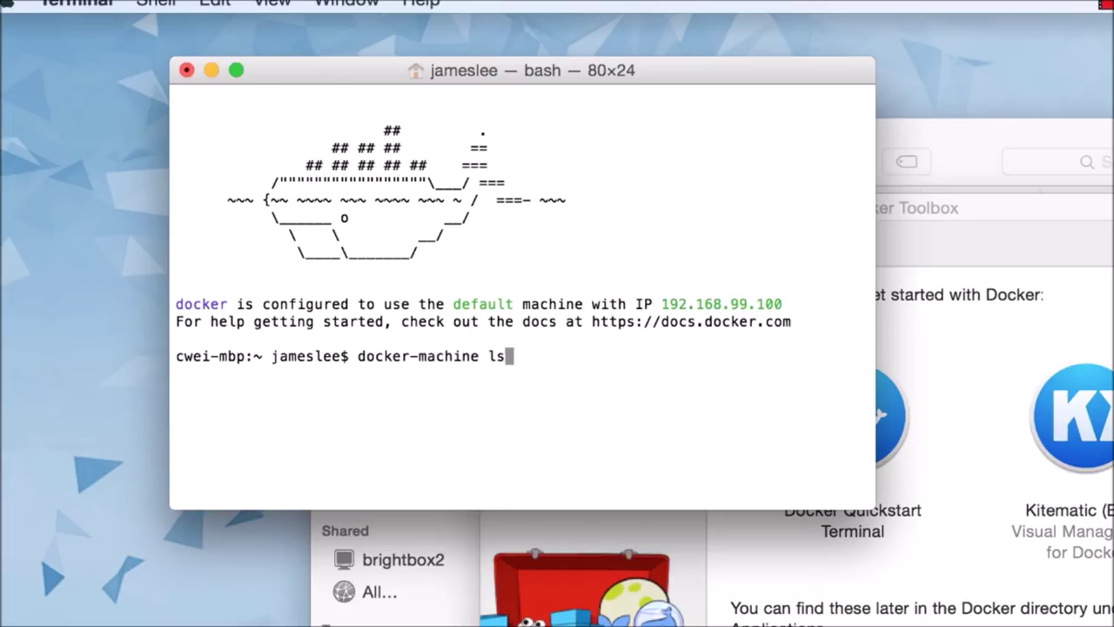
pyautogui.press('Return')
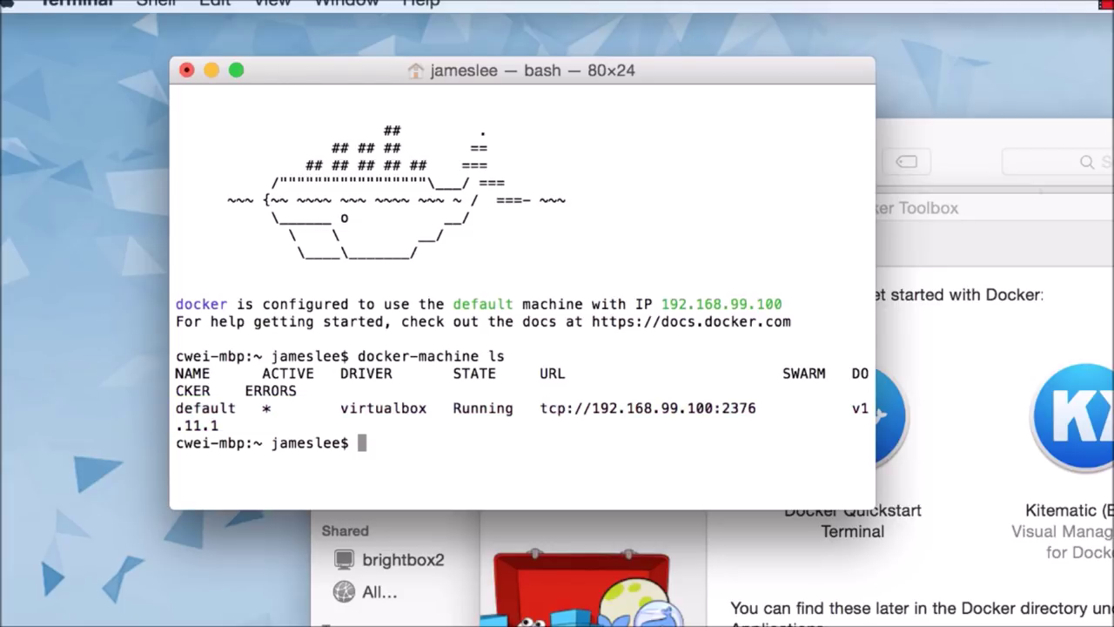
pyautogui.write('docker version')
pyautogui.press('Return')
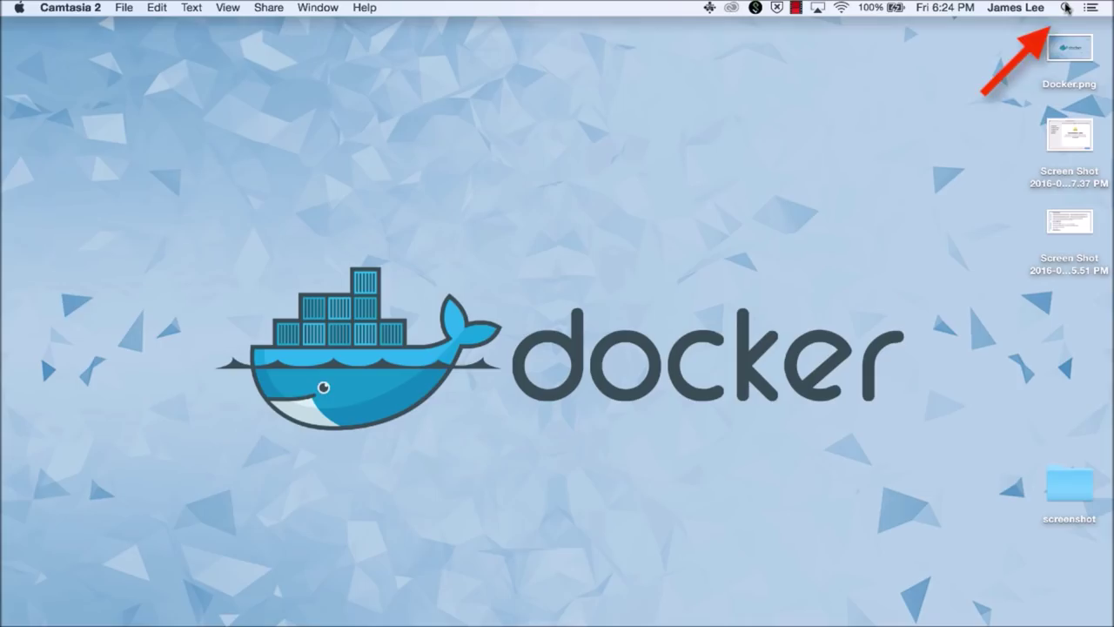
# Launch VirtualBox and Docker Quickstart Terminal via Spotlight, then reveal the Images slide's docker build bullet.
pyautogui.write('vir')
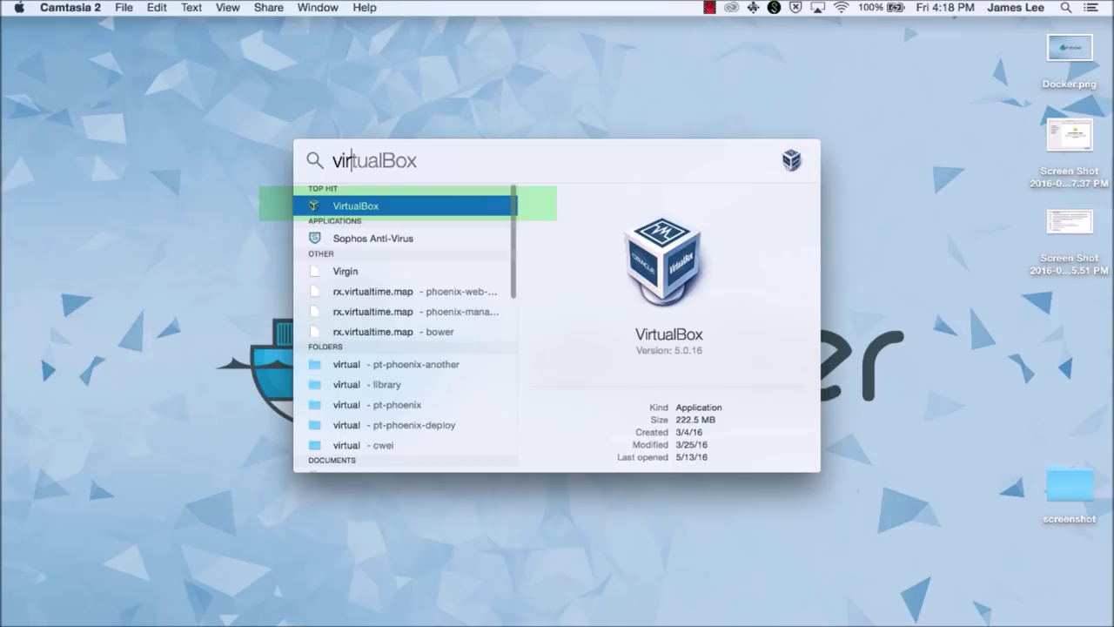
pyautogui.press('Return')
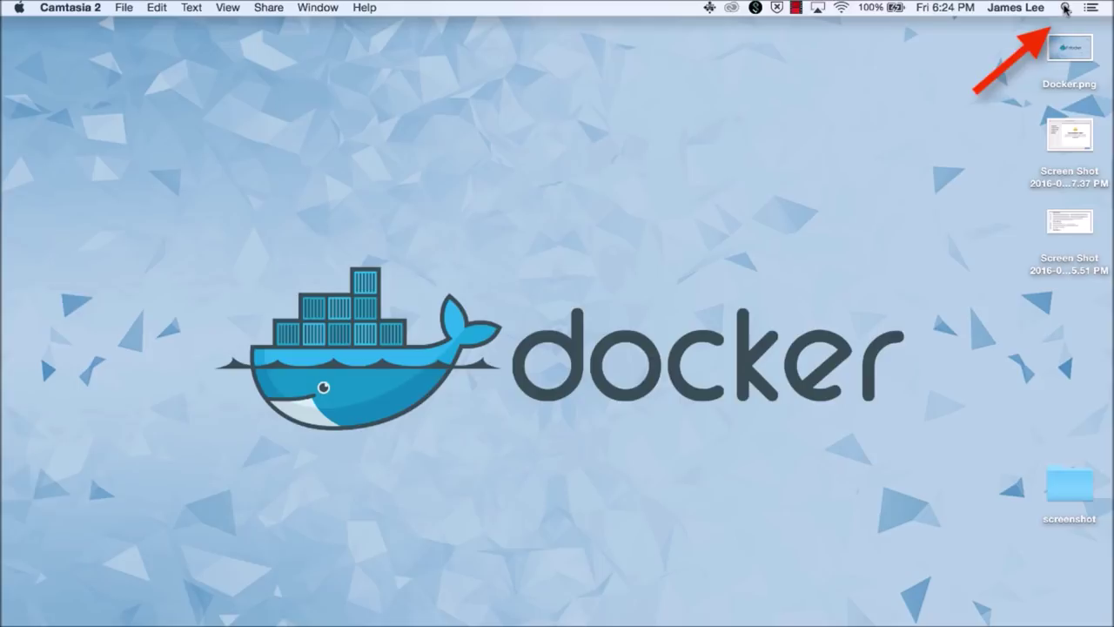
pyautogui.click(1065, 9)
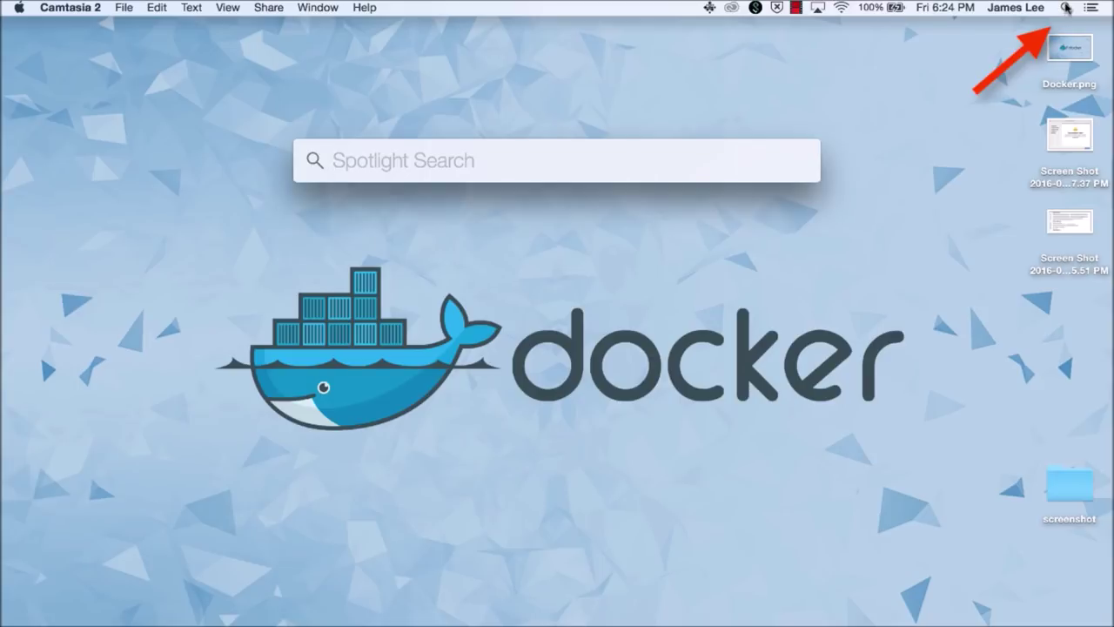
pyautogui.write('docker')
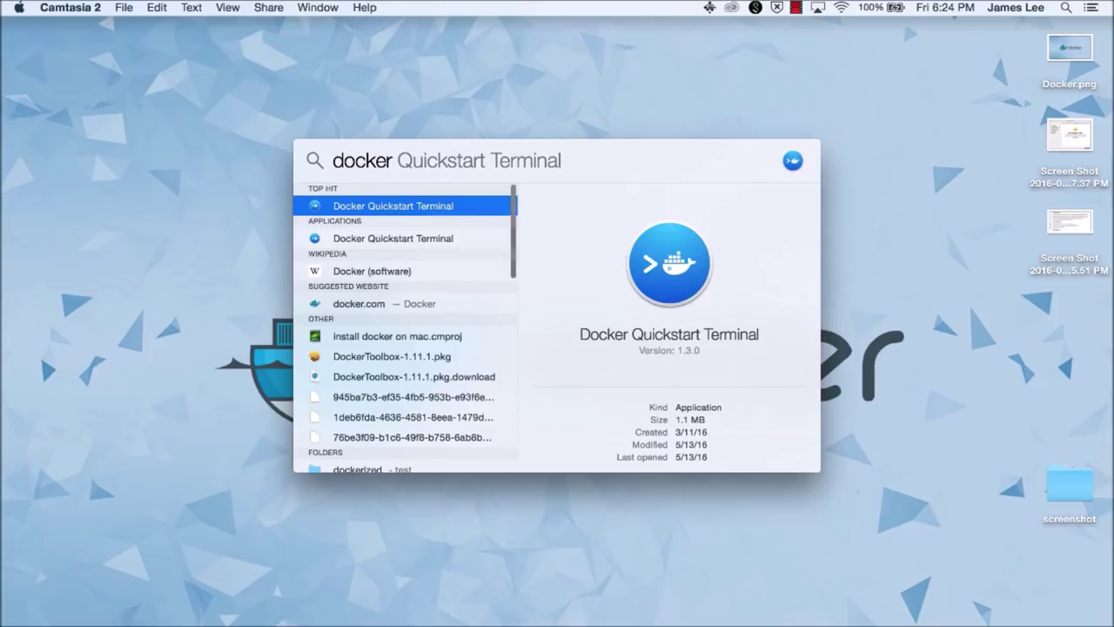
pyautogui.press('Return')
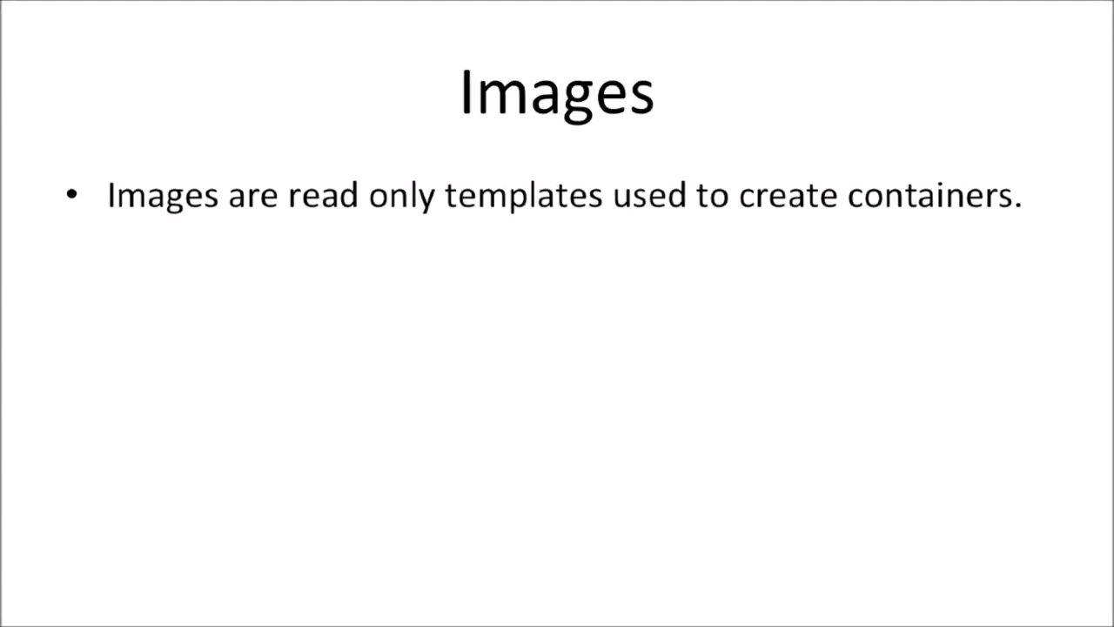
pyautogui.press('Right')
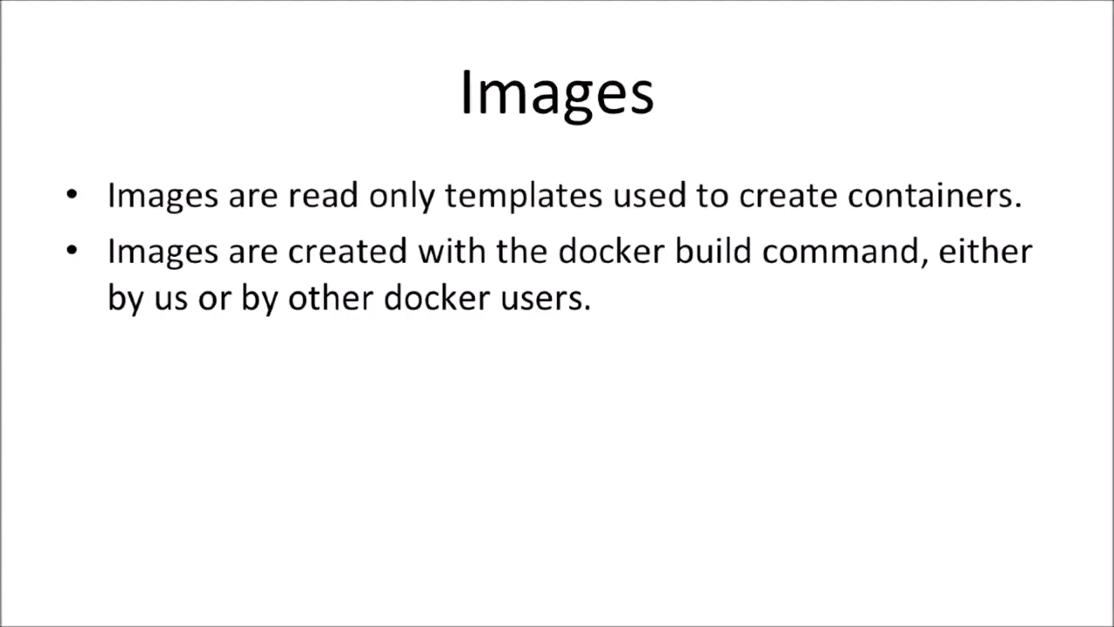
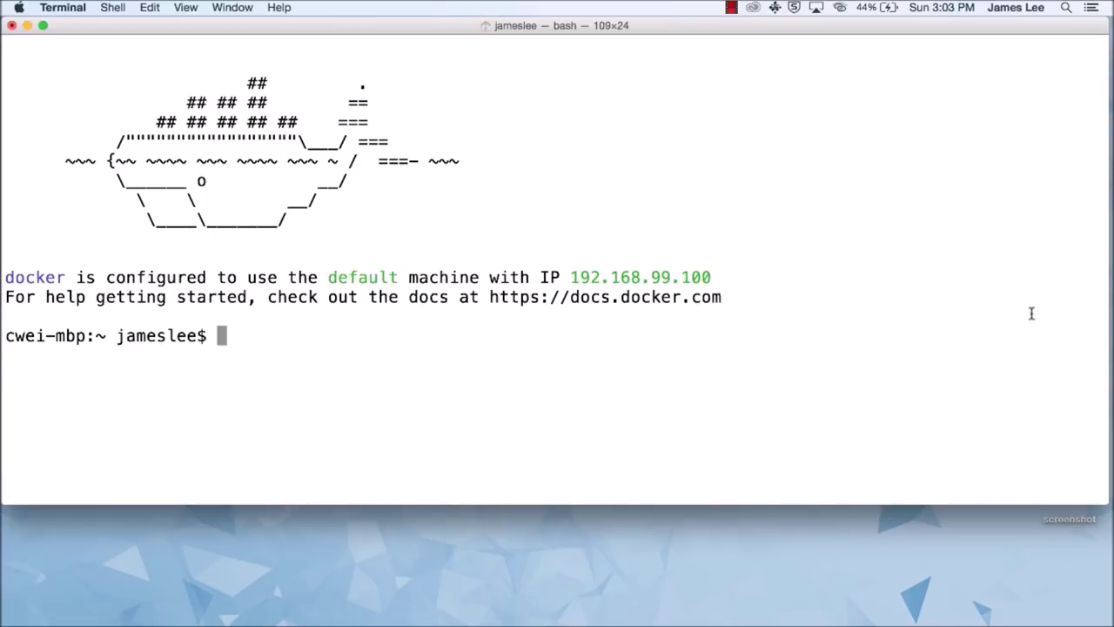
# Run docker images to show that the local image table is still empty.
pyautogui.write('docker ')
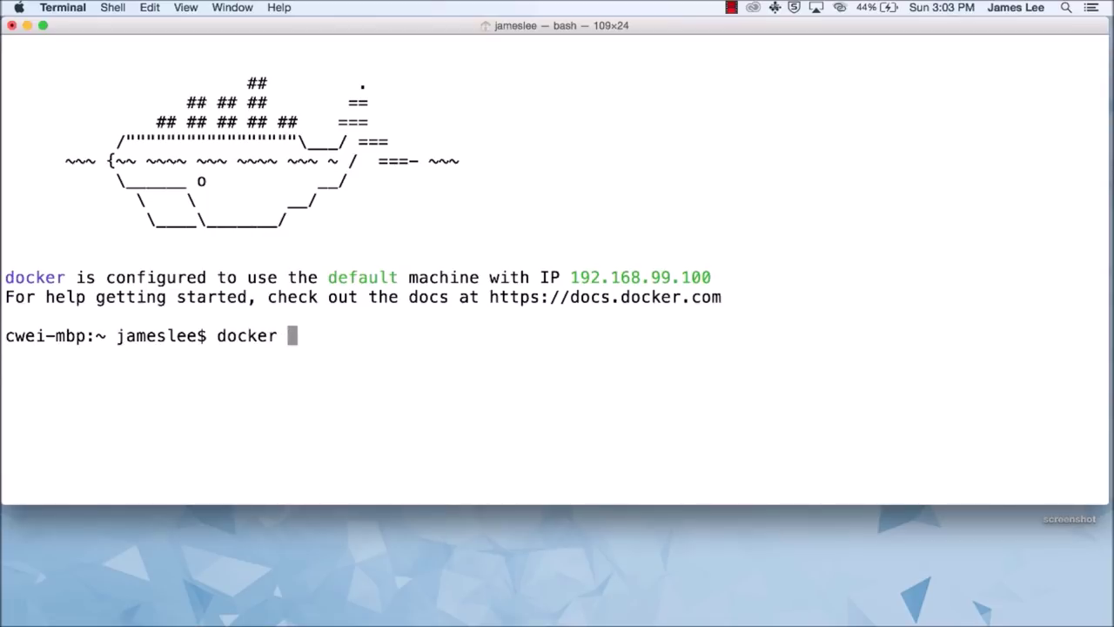
pyautogui.write('images')
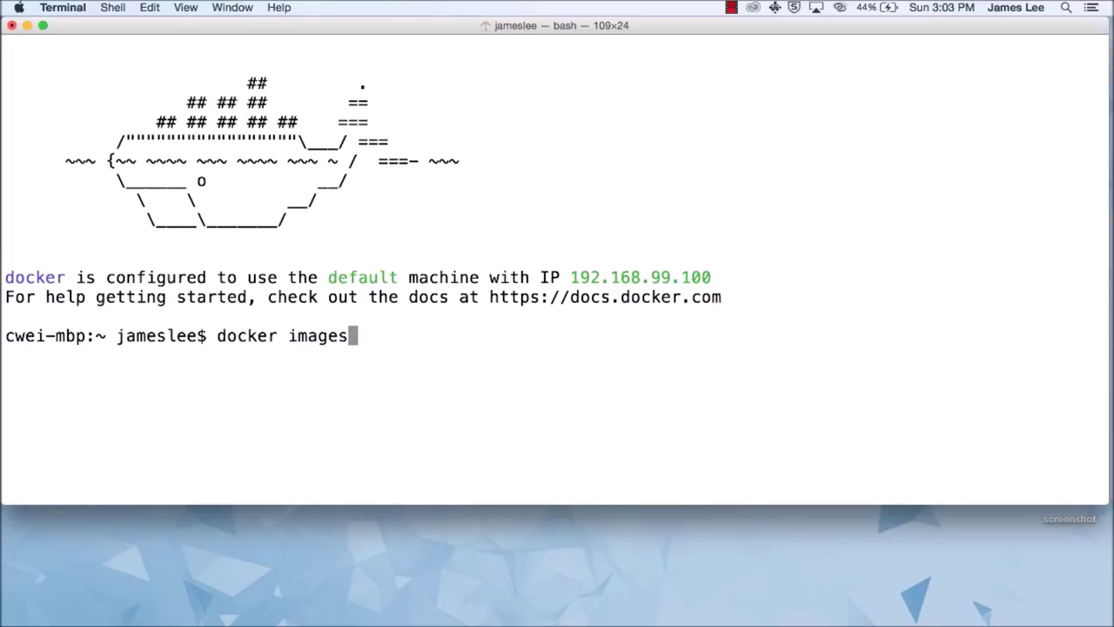
pyautogui.press('Return')
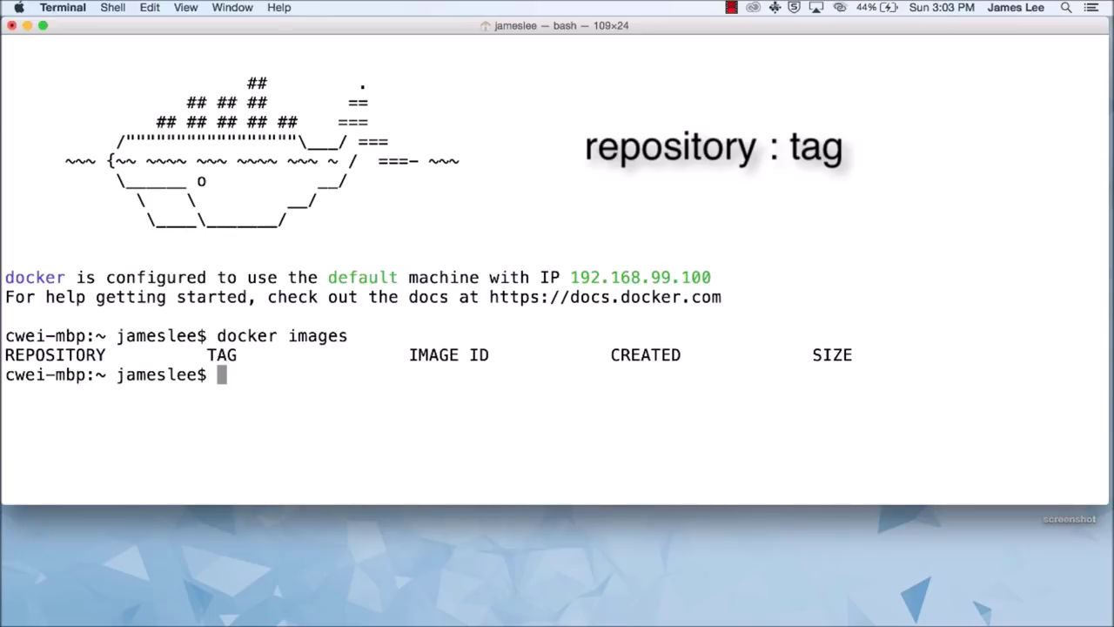
pyautogui.write('do')
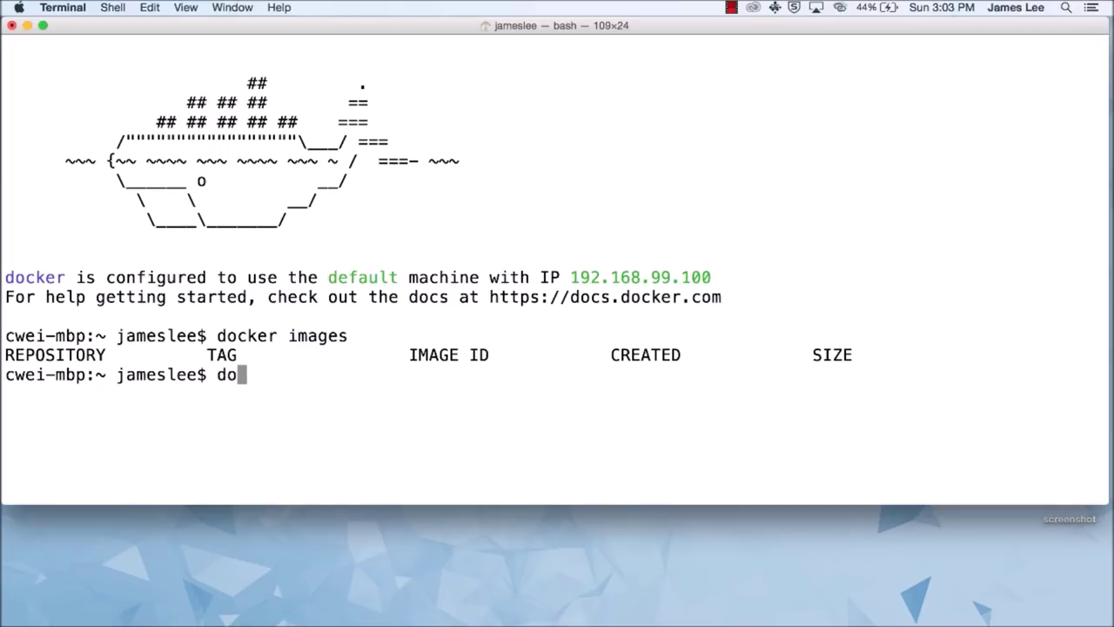
pyautogui.write('cker run ')
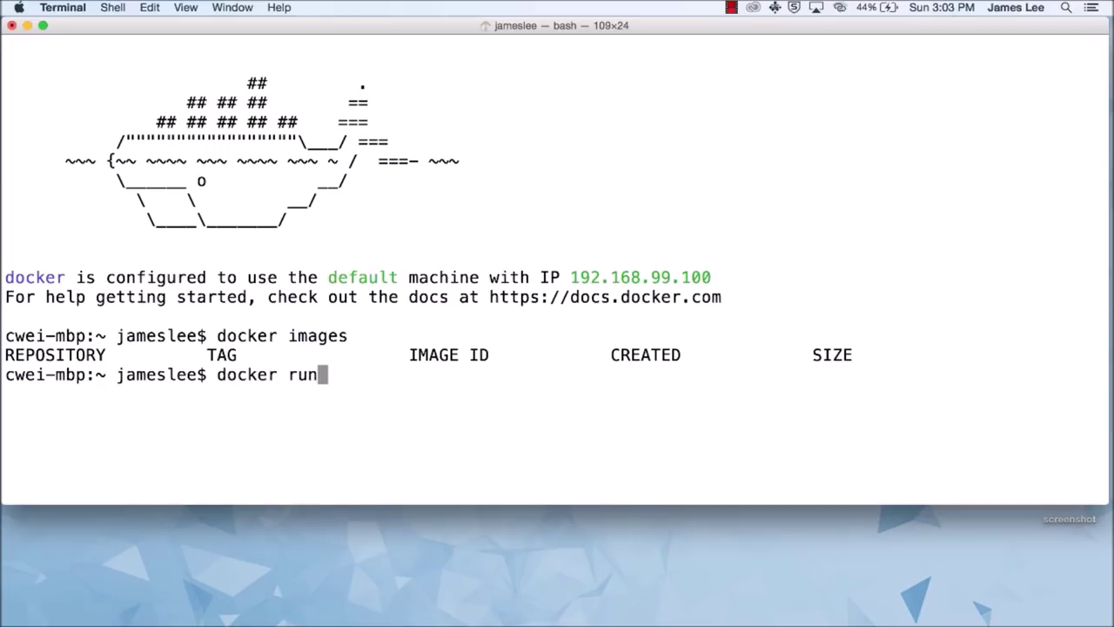
pyautogui.write('busyb')
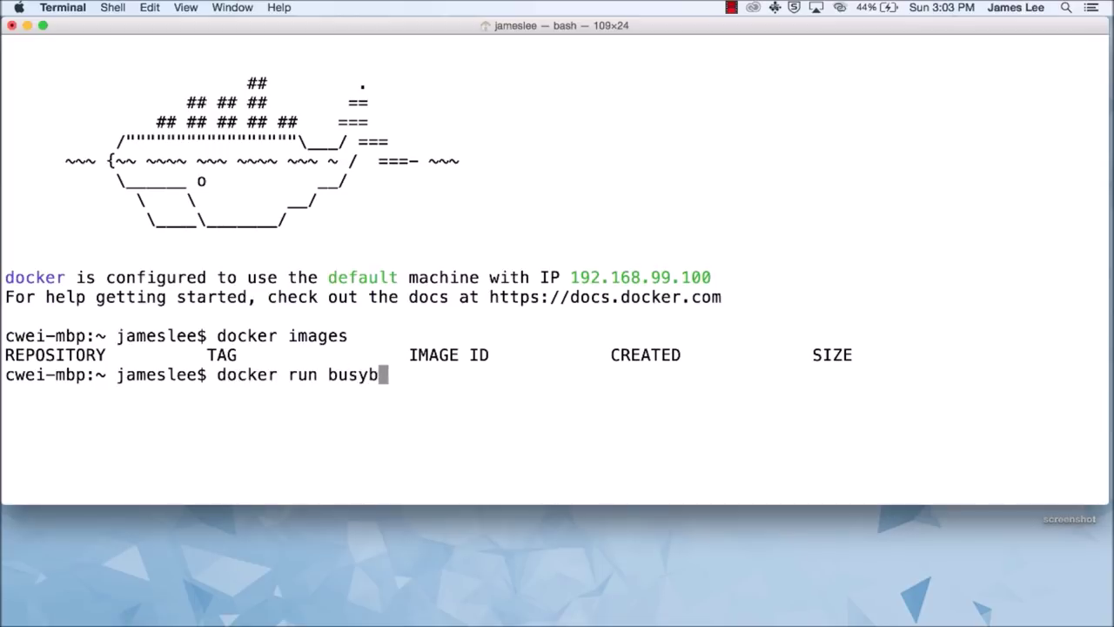
pyautogui.write('ox:1.24')
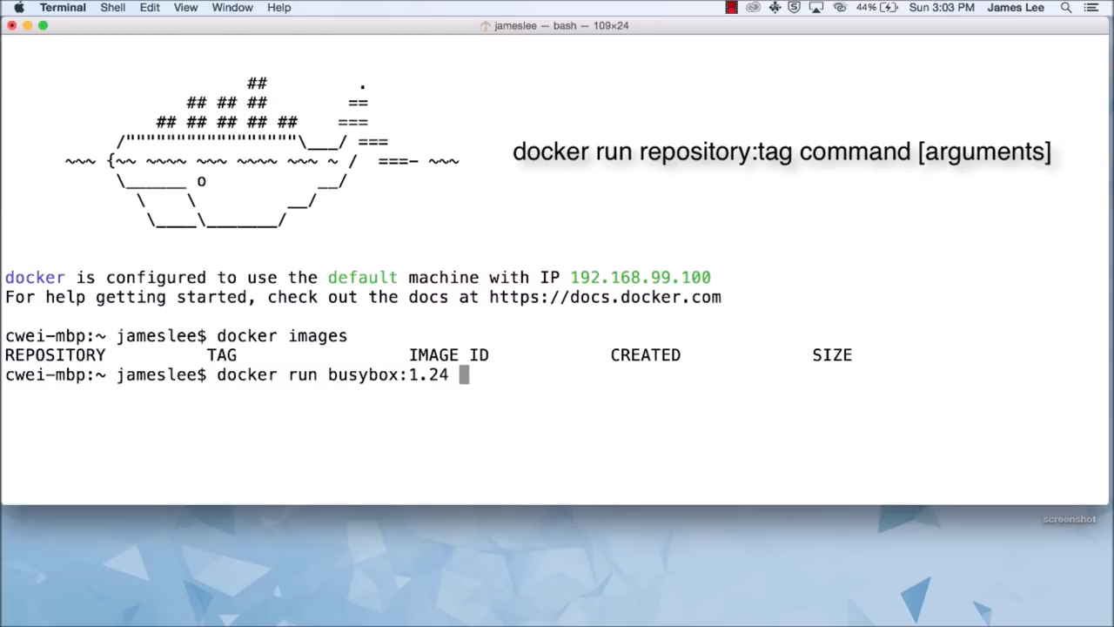
# Run docker run busybox:1.24 echo "hello world", pulling busybox:1.24 and printing hello world.
pyautogui.write('echo "he')
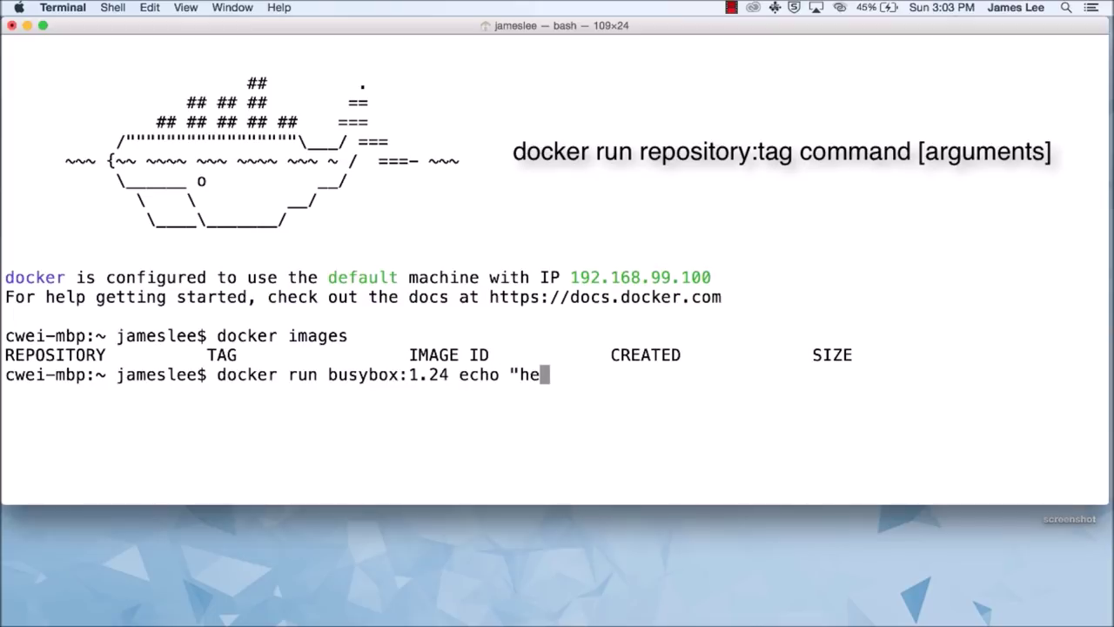
pyautogui.write('llo wor')
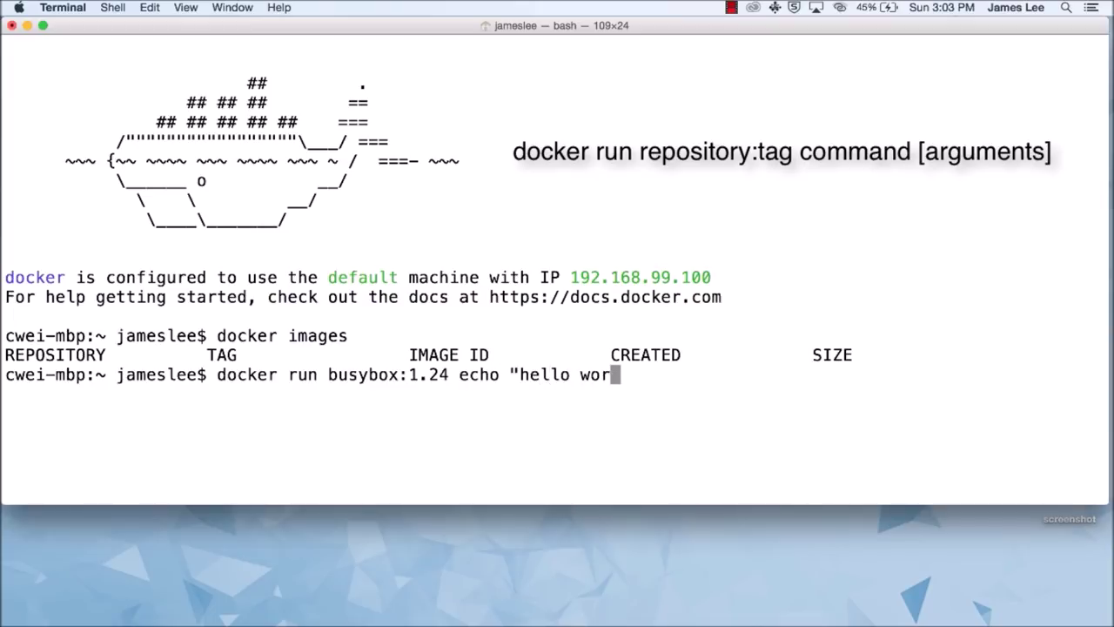
pyautogui.write('ld"')
pyautogui.press('Return')
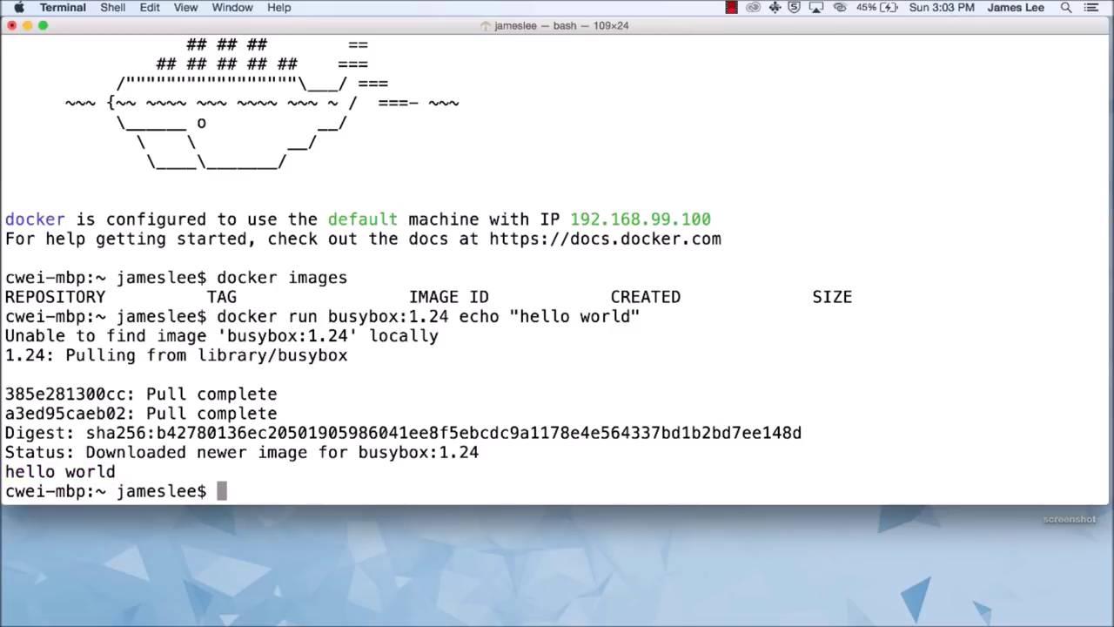
# Rerun docker images to see busybox 1.24 (1.113 MB), then rerun the hello world container.
pyautogui.press('Up')
pyautogui.press('Up')
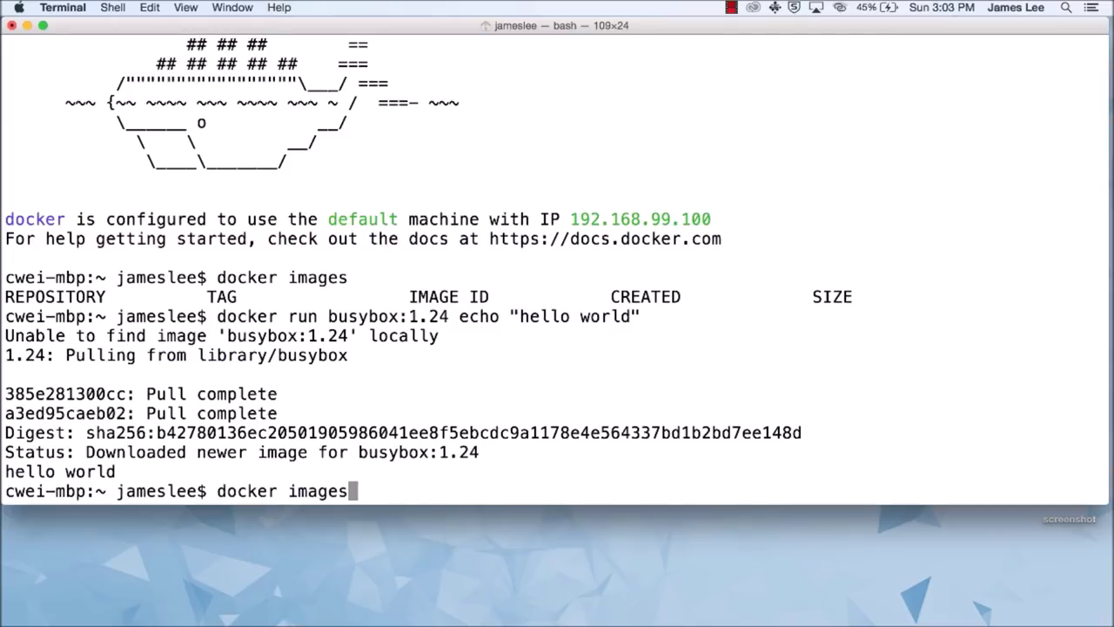
pyautogui.press('Return')
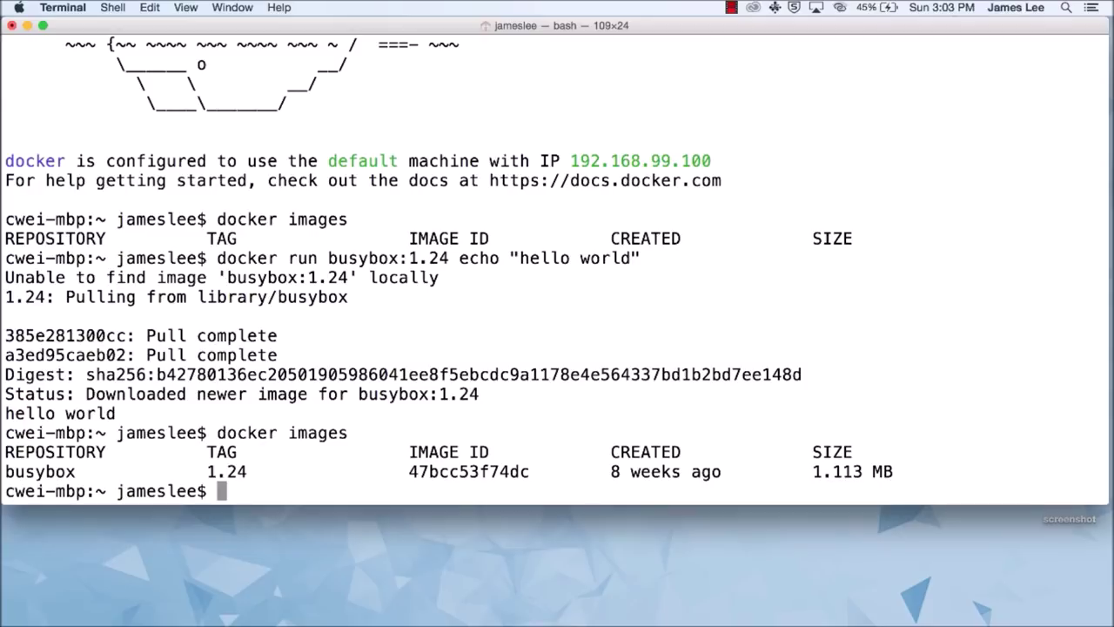
pyautogui.press('Up')
pyautogui.press('Up')
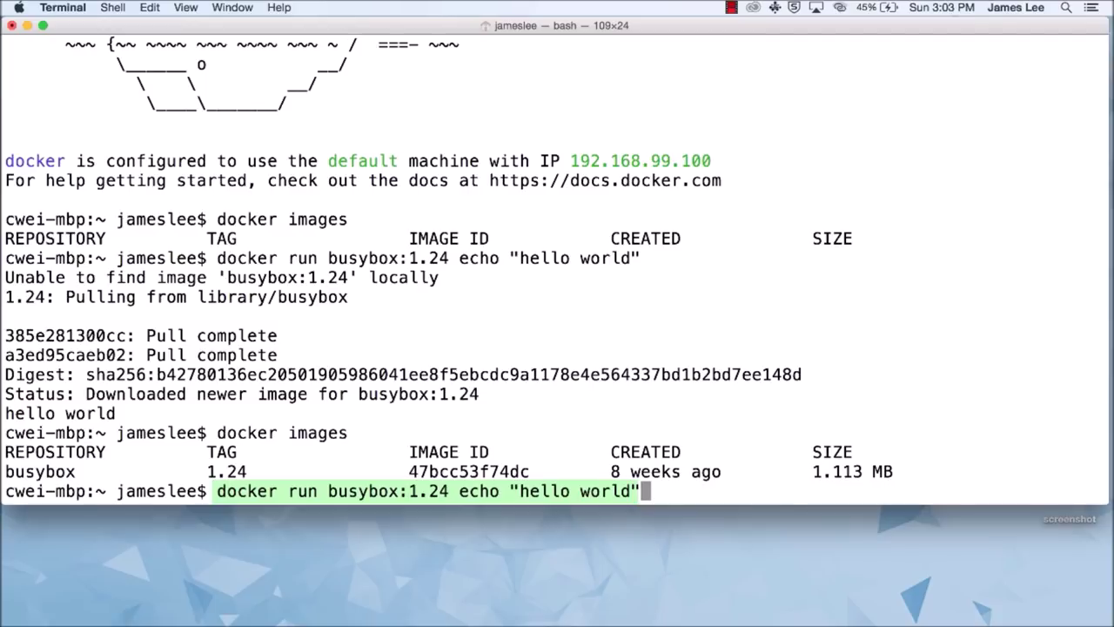
pyautogui.press('Return')
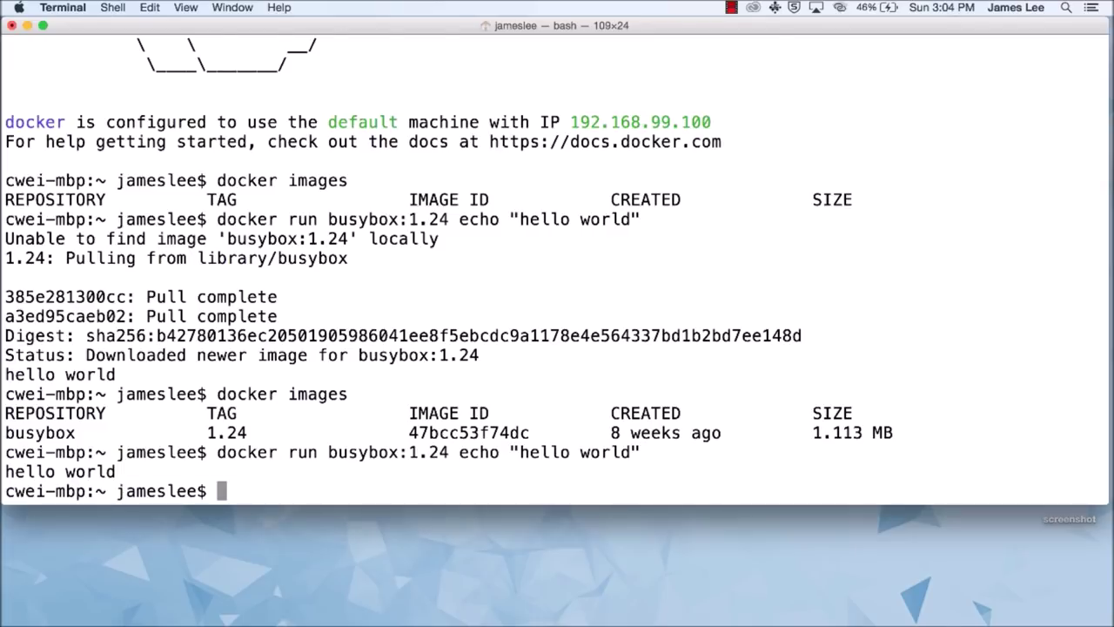
# Run docker run busybox:1.24 ls / to list the container's root directories, bin through var.
pyautogui.write('docker run busybox:1.24 ls /')
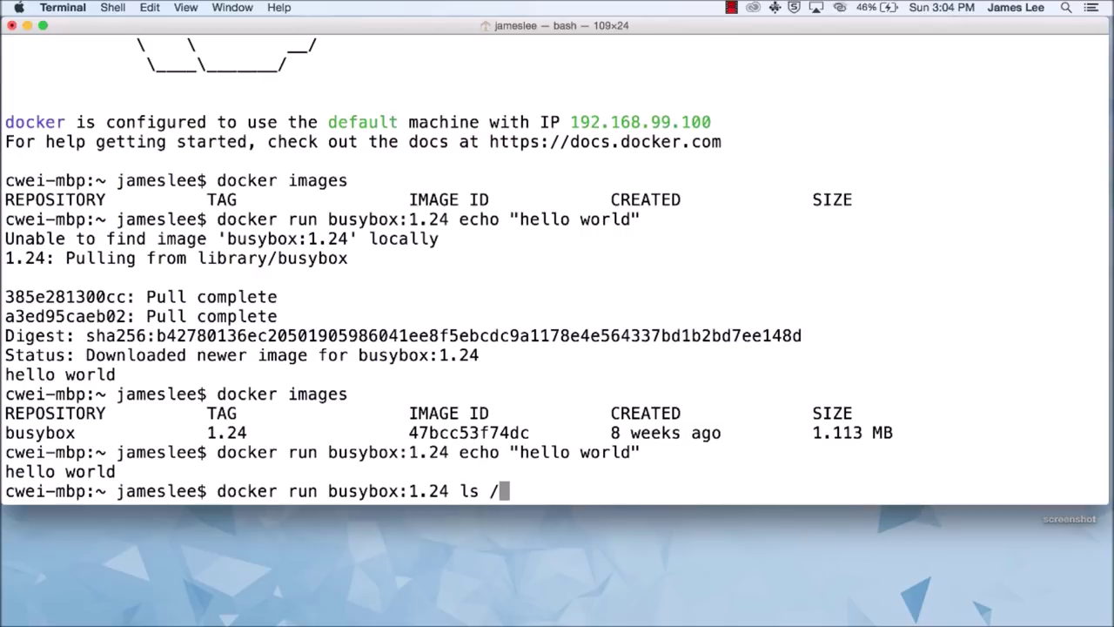
pyautogui.press('Return')
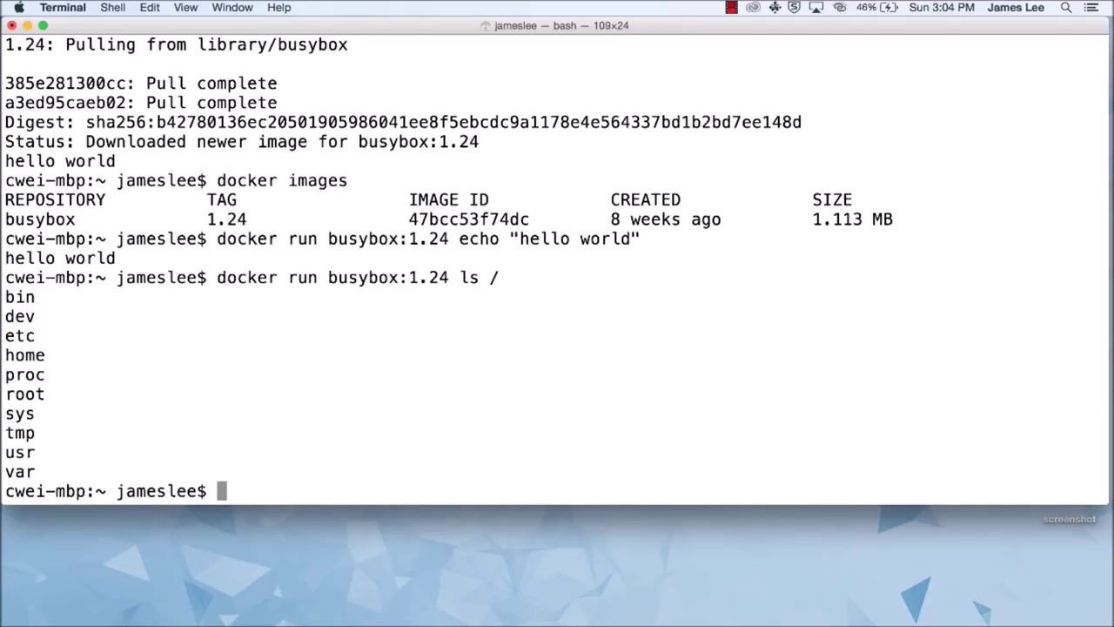
# Start an interactive busybox:1.24 shell with docker run -i -t and list its root.
pyautogui.write('dock')
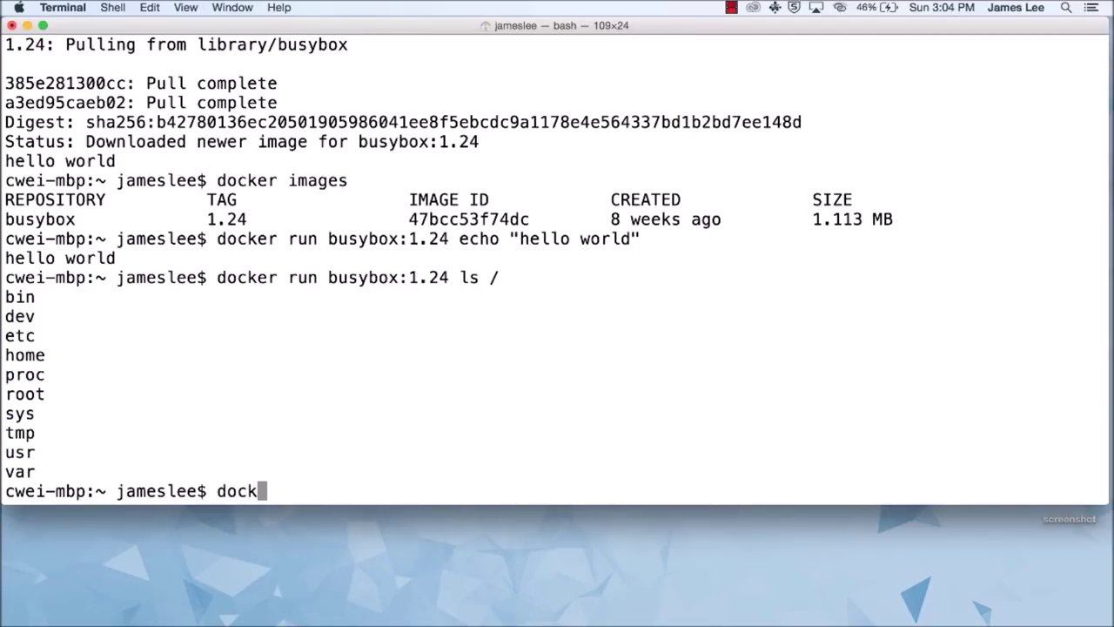
pyautogui.write('er run -i -t busybox')
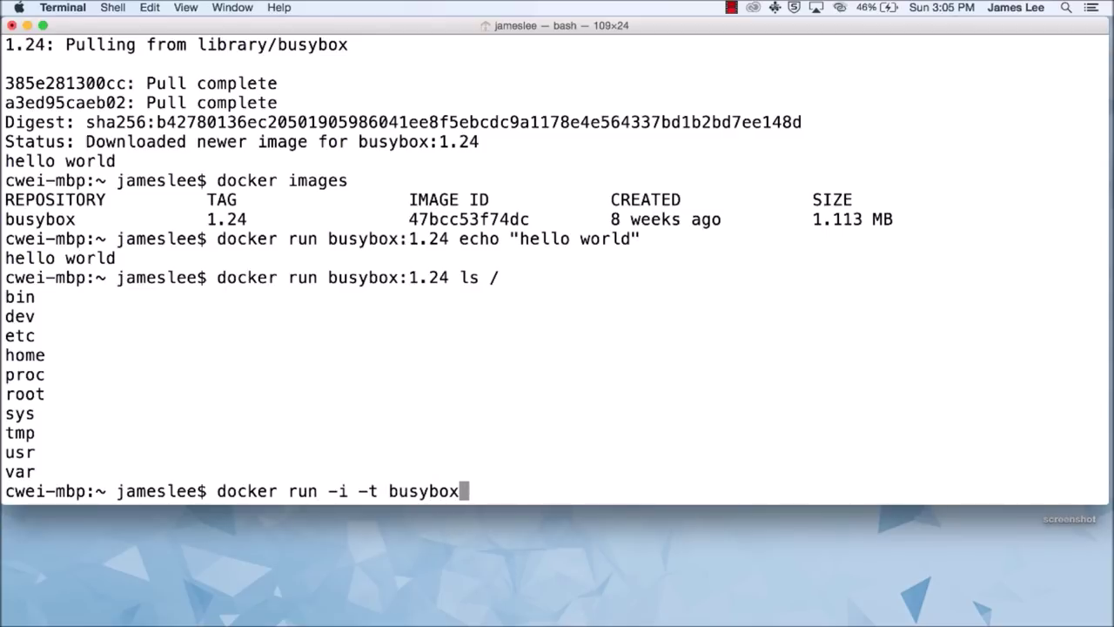
pyautogui.write(':1.24')
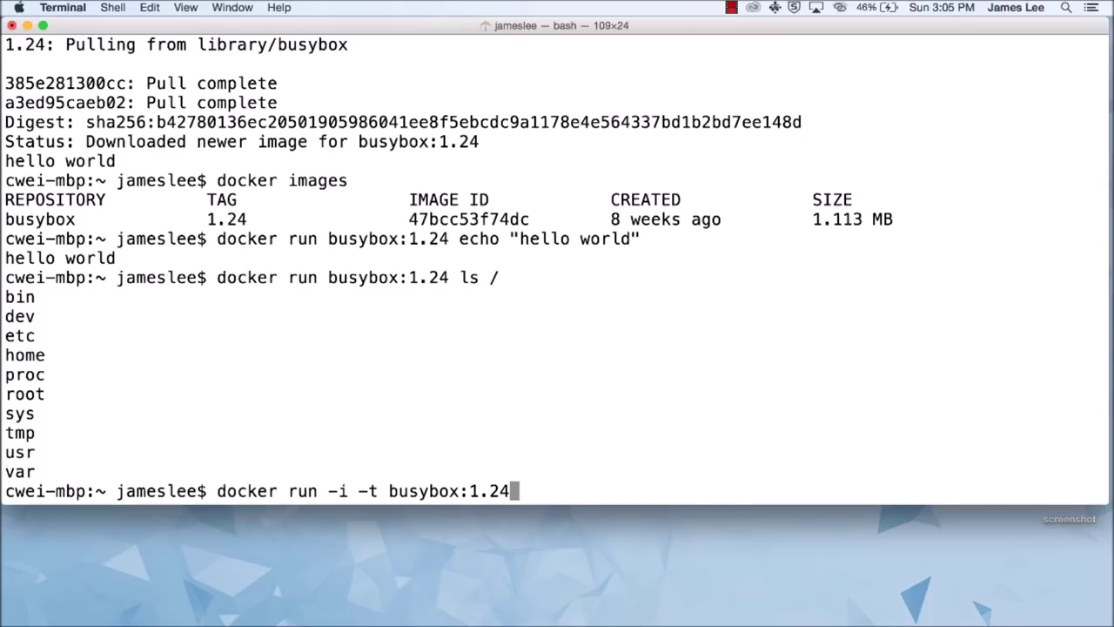
pyautogui.press('Return')
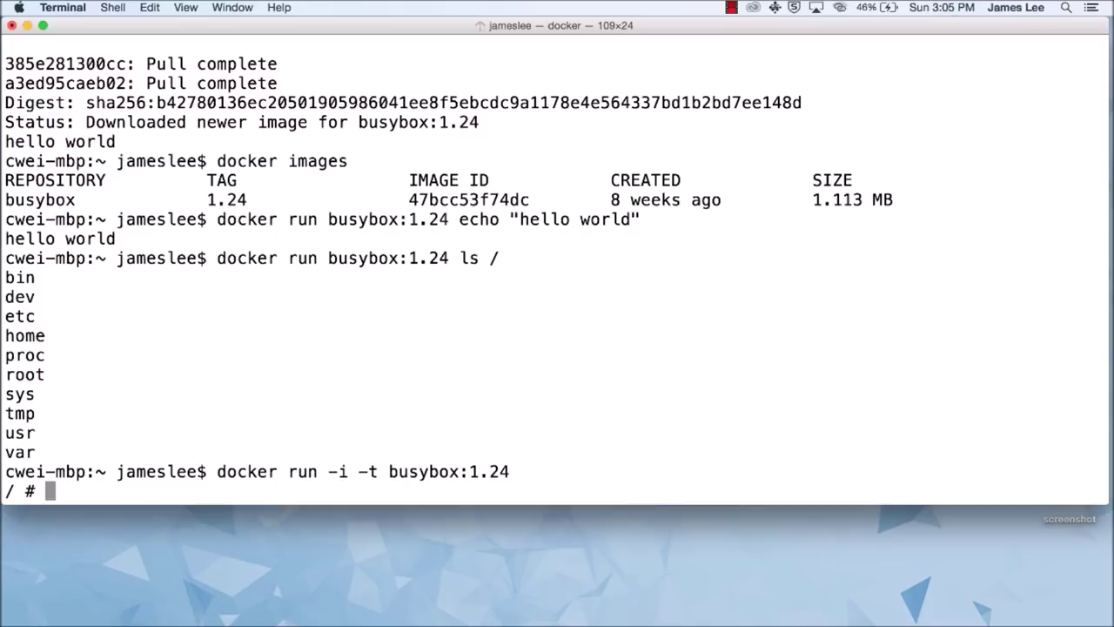
pyautogui.write('ls')
pyautogui.press('Return')
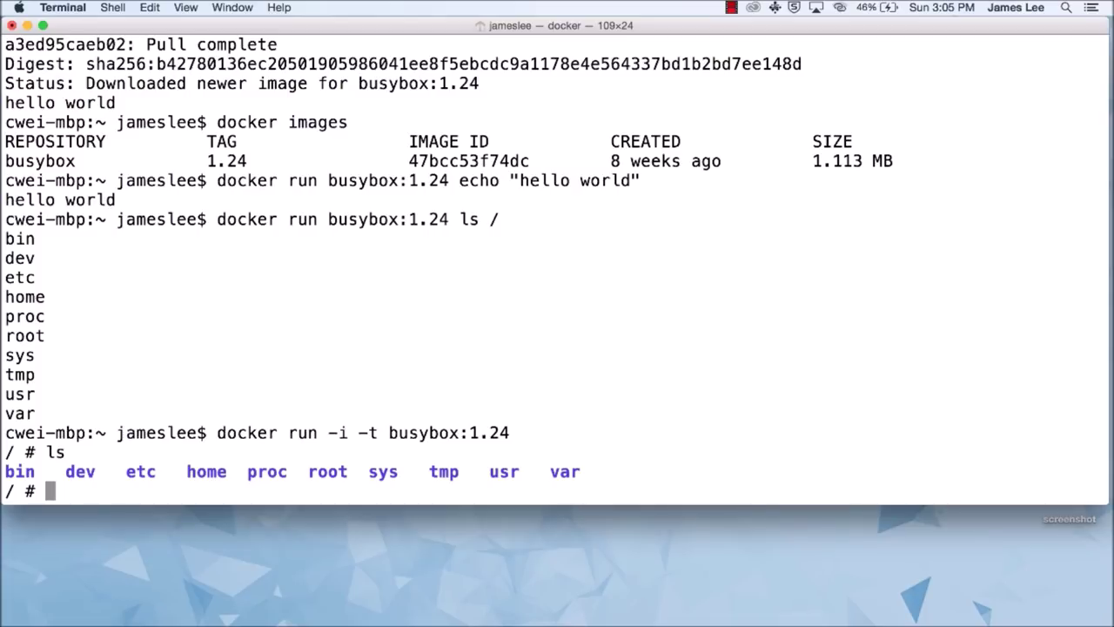
# Create a.txt with touch, confirm it appears in ls, then exit back to bash.
pyautogui.write('touch a')
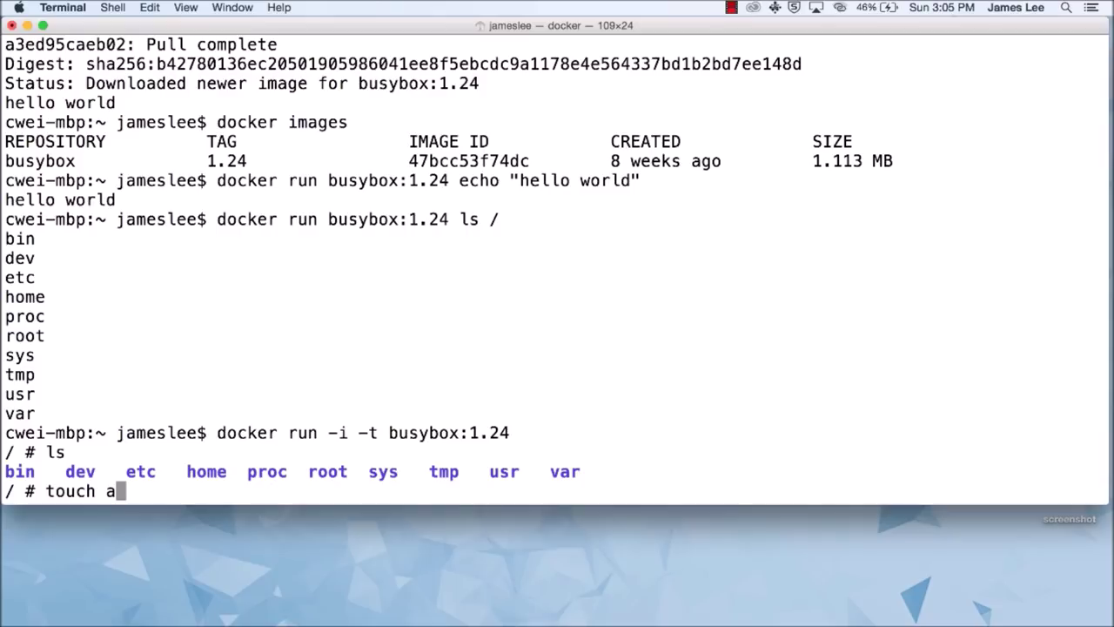
pyautogui.write('.txt')
pyautogui.press('Return')
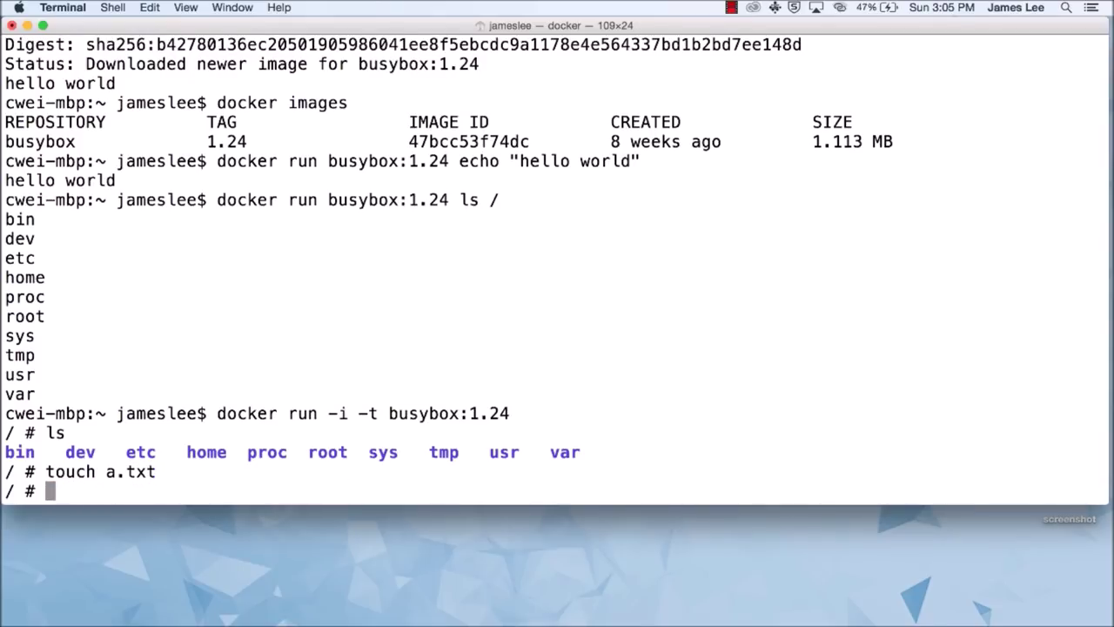
pyautogui.write('ls')
pyautogui.press('Return')
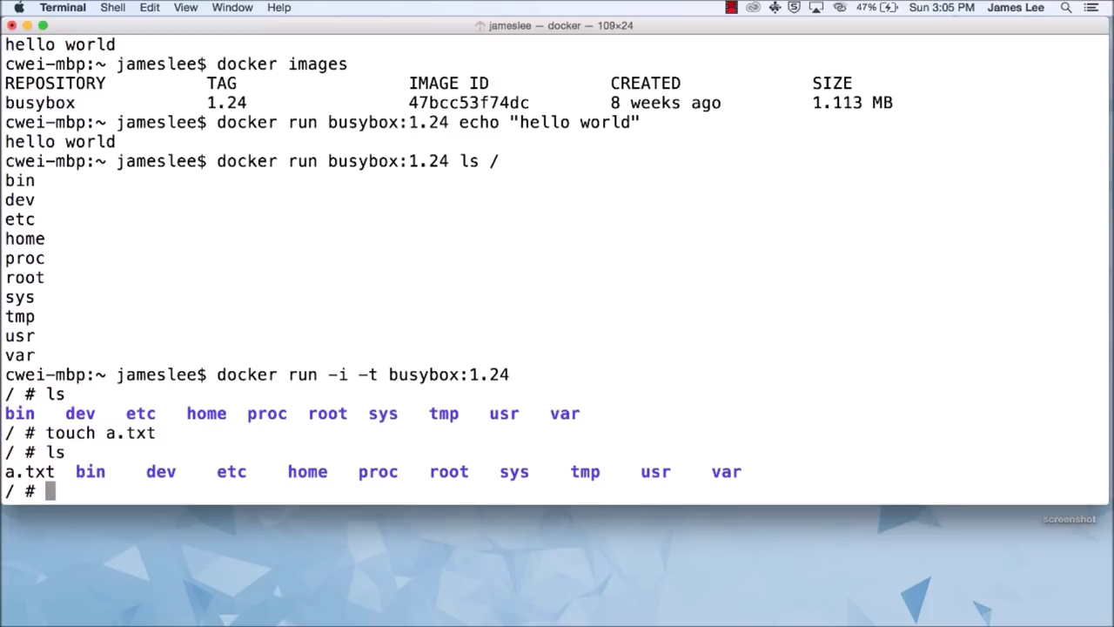
pyautogui.write('exit')
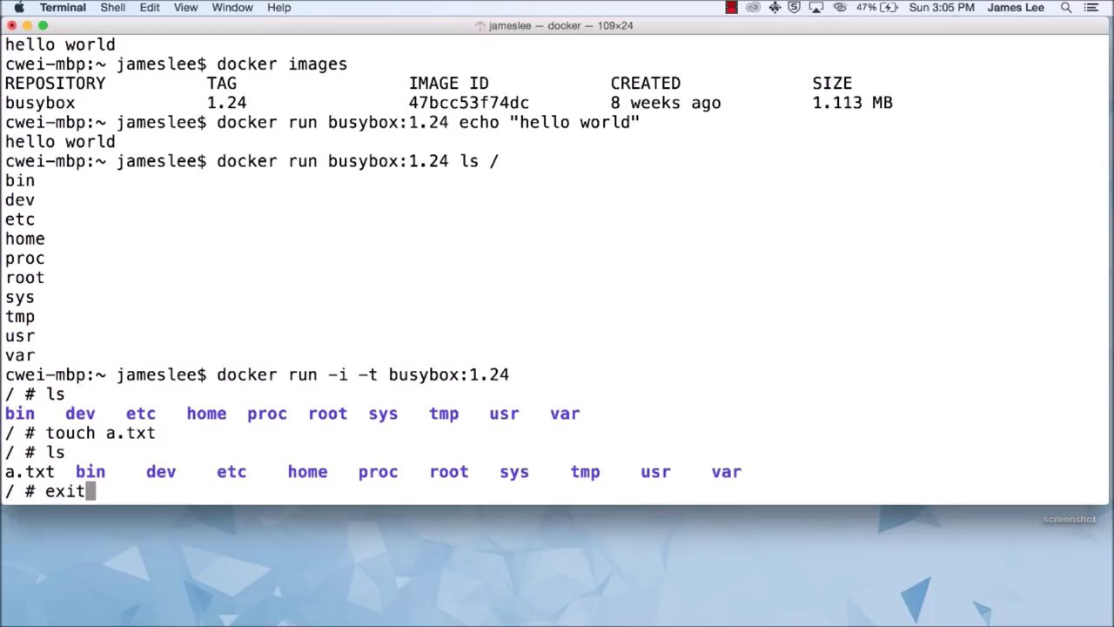
pyautogui.press('Return')
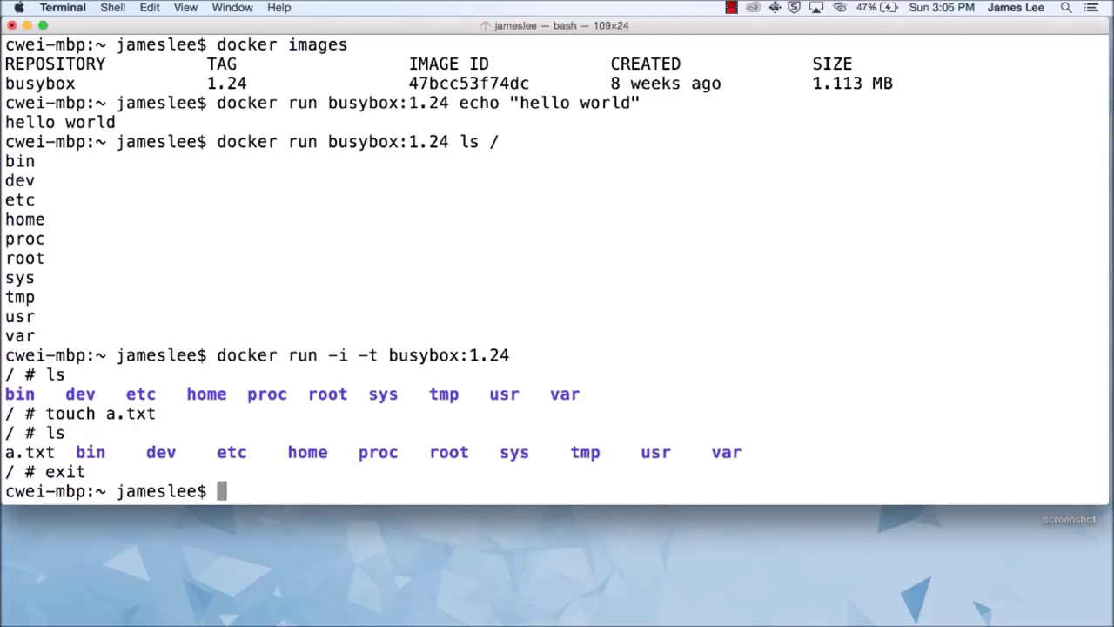
# Rerun docker run -i -t busybox:1.24 and list the new container's root, which lacks a.txt.
pyautogui.press('Up')
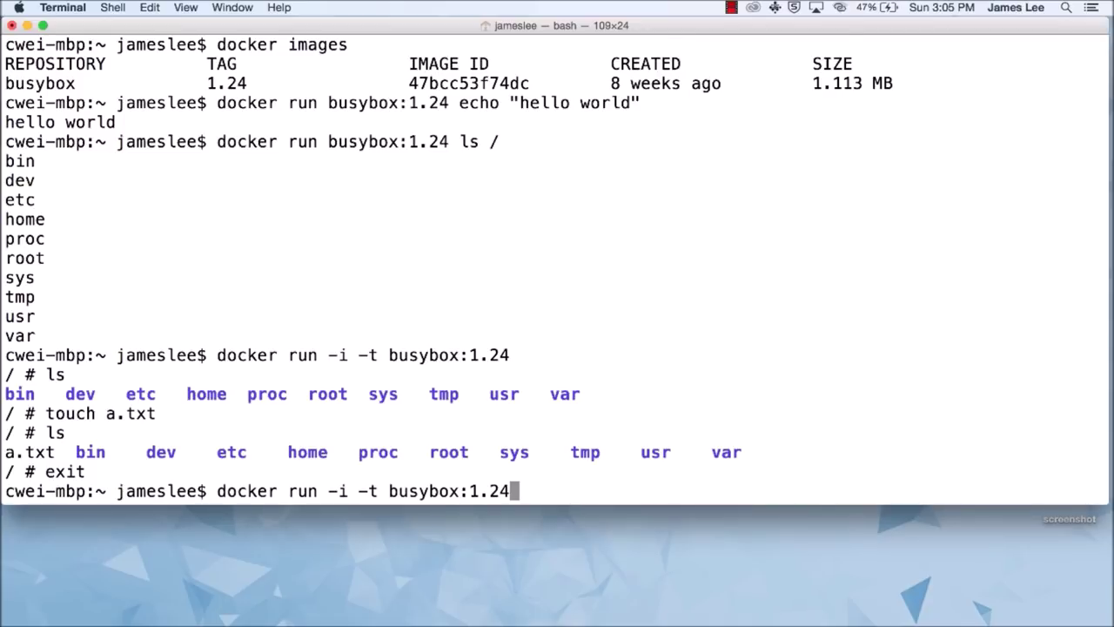
pyautogui.press('Return')
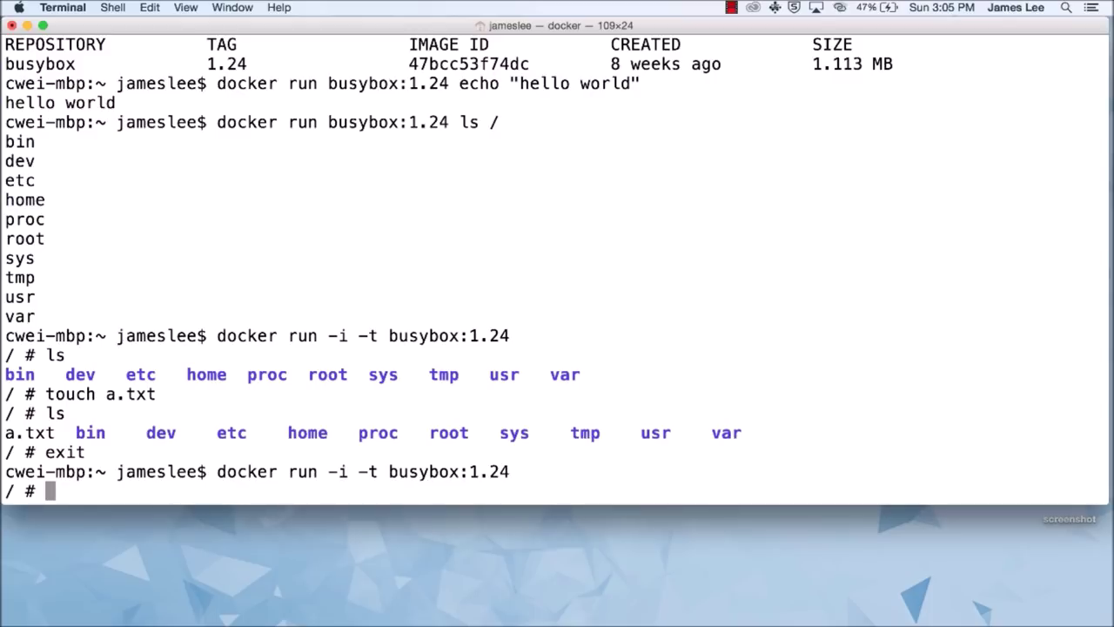
pyautogui.write('ls')
pyautogui.press('Return')
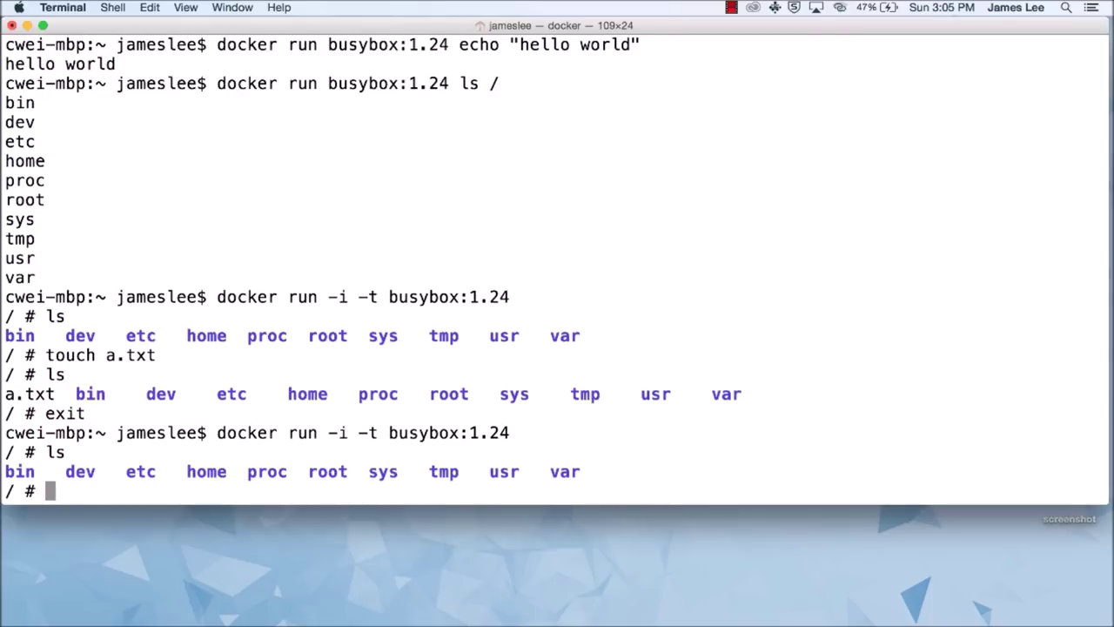
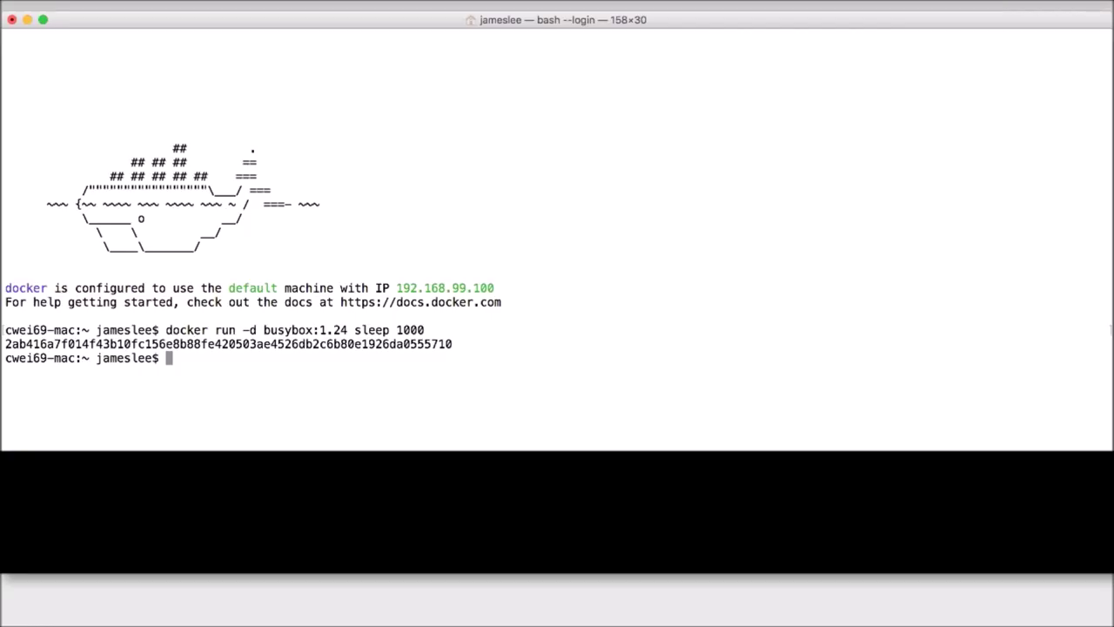
# List running containers with docker ps, then all containers including stopped ones with docker ps -a.
pyautogui.write('docker ps')
pyautogui.press('Return')
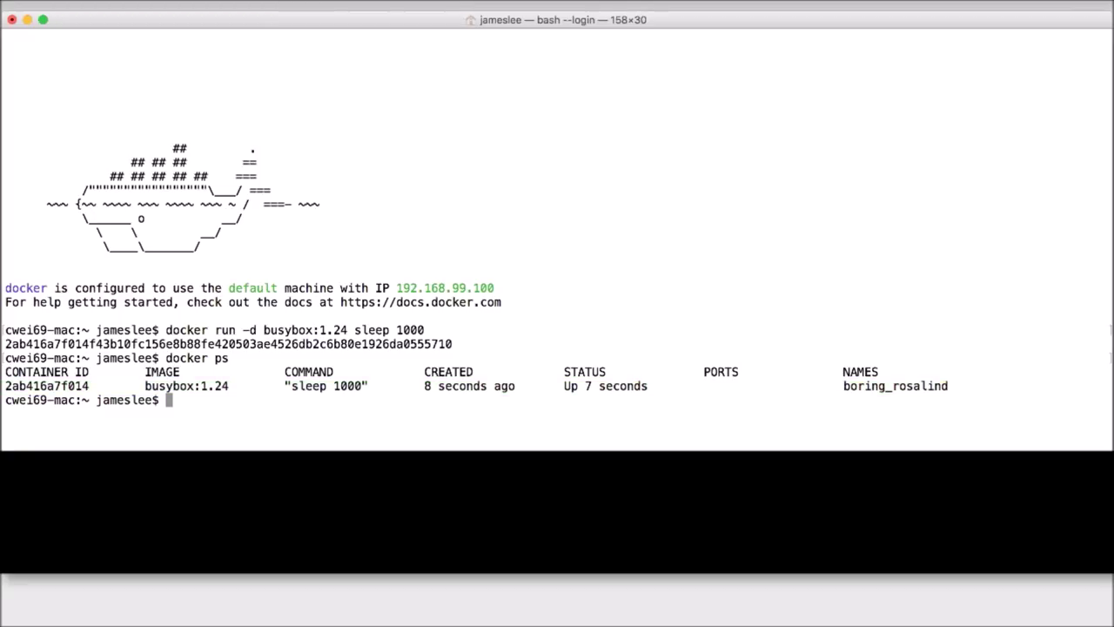
pyautogui.write('docker ps -a')
pyautogui.press('Return')
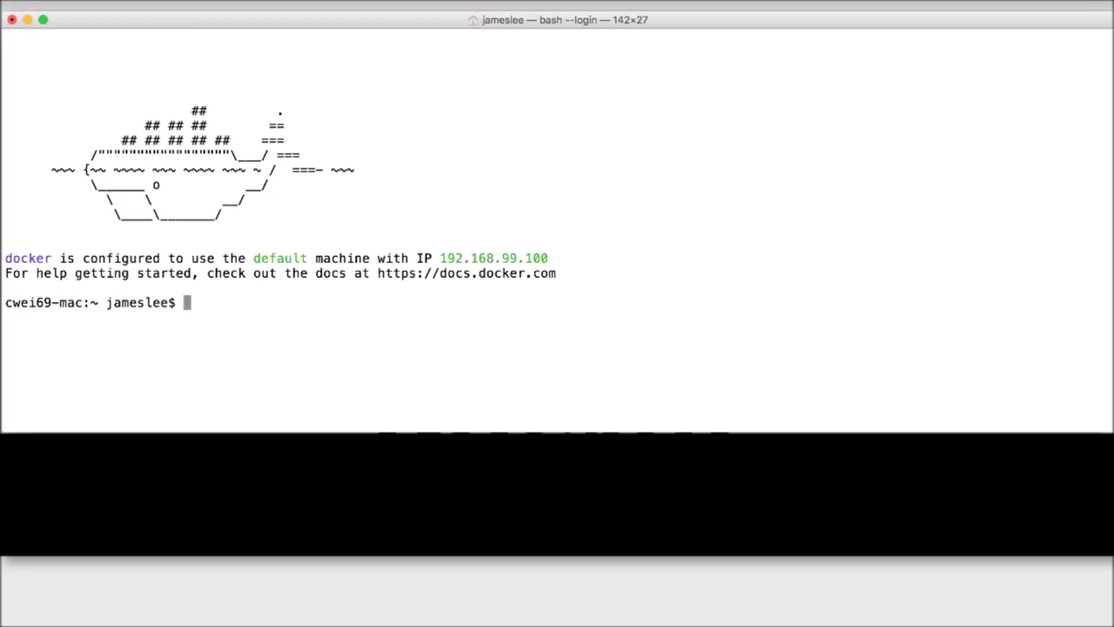
# Run docker run --rm busybox:1.24 sleep 1, then confirm with docker ps -a that it was removed.
pyautogui.write('docker ru')
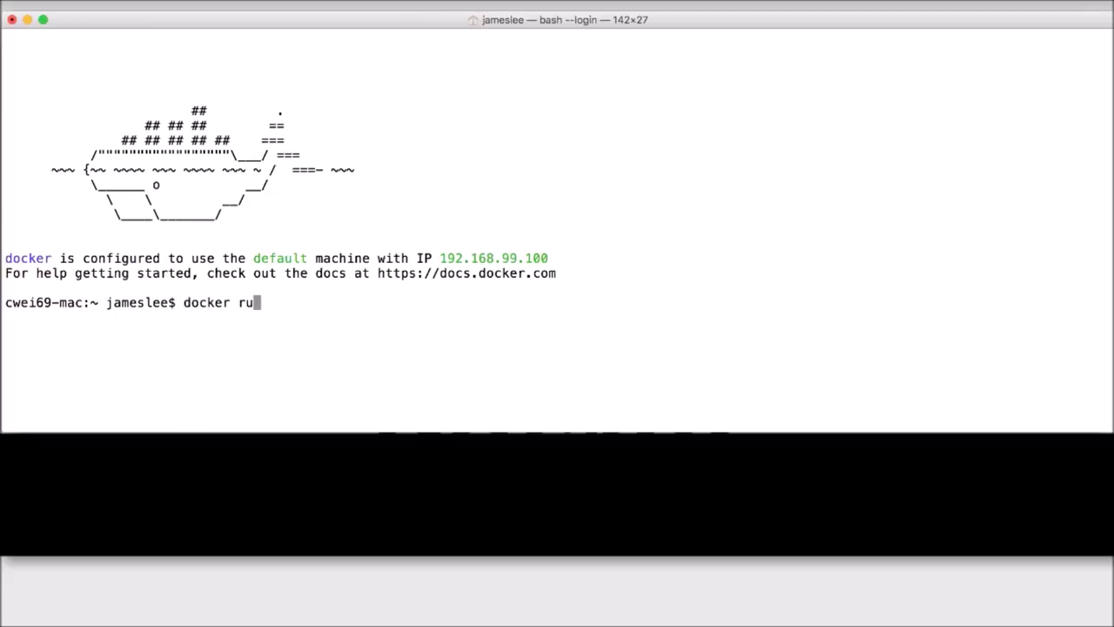
pyautogui.write('n --rm busybo')
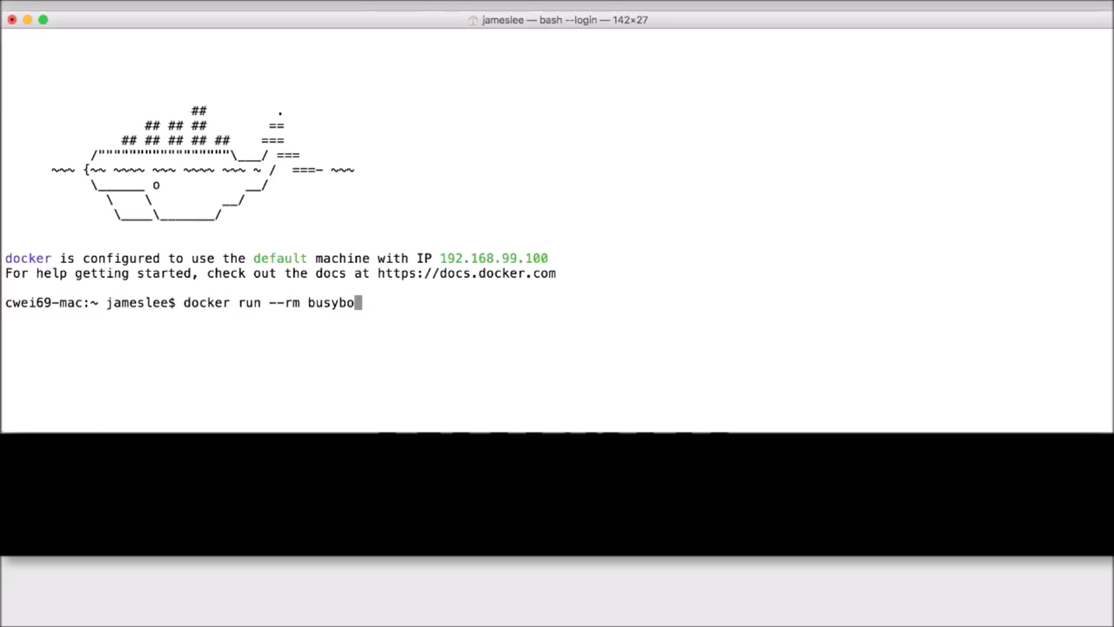
pyautogui.write('x:1.24 sleep ')
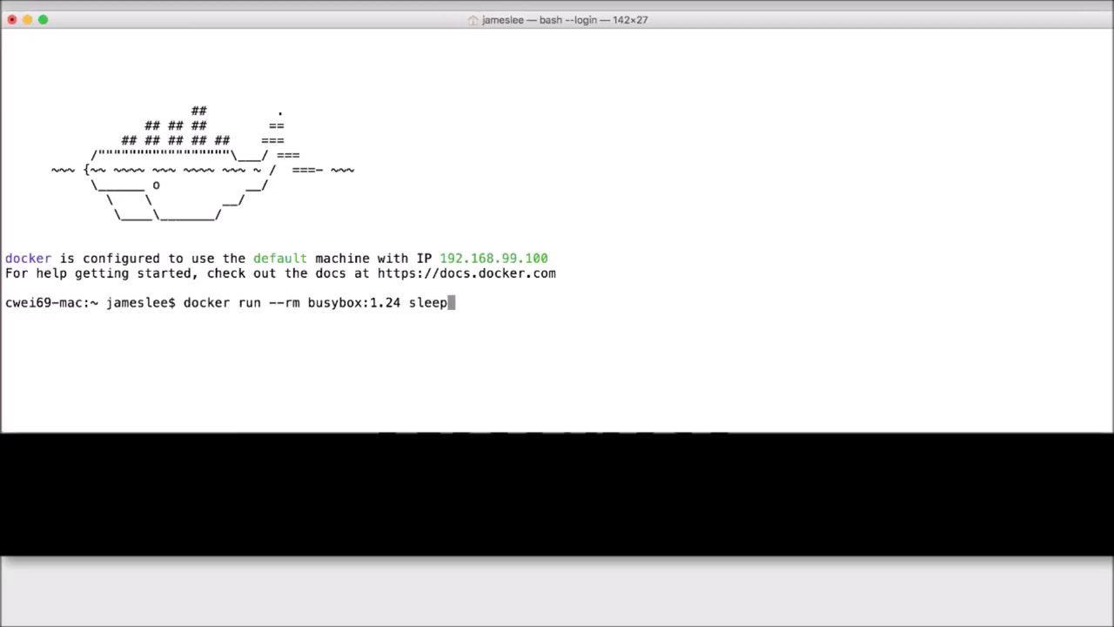
pyautogui.write('1')
pyautogui.press('Return')
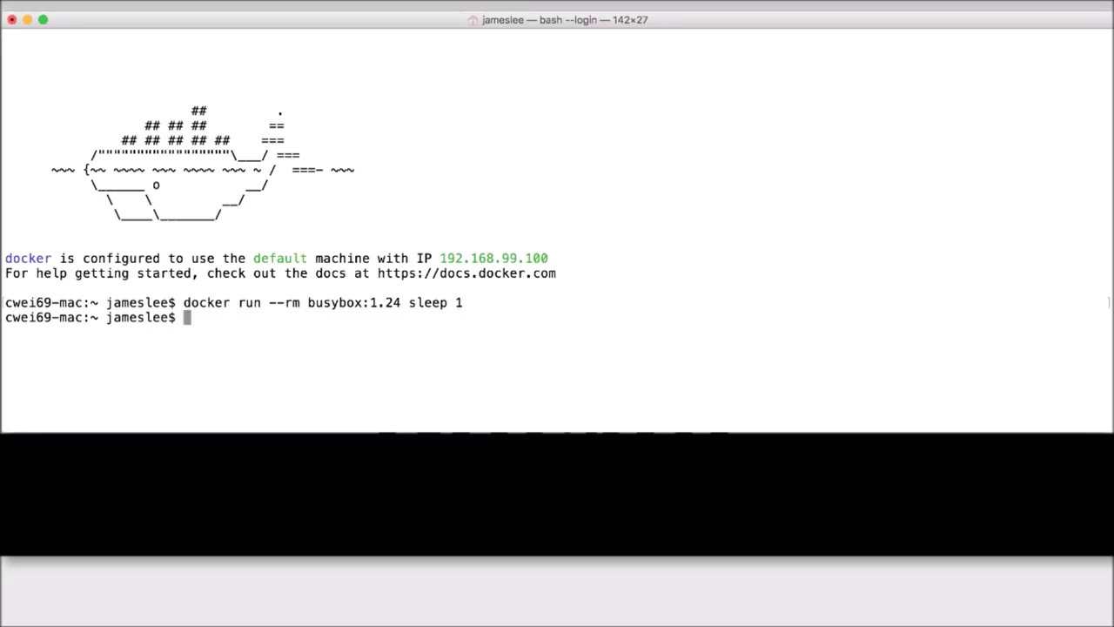
pyautogui.write('docker ps')
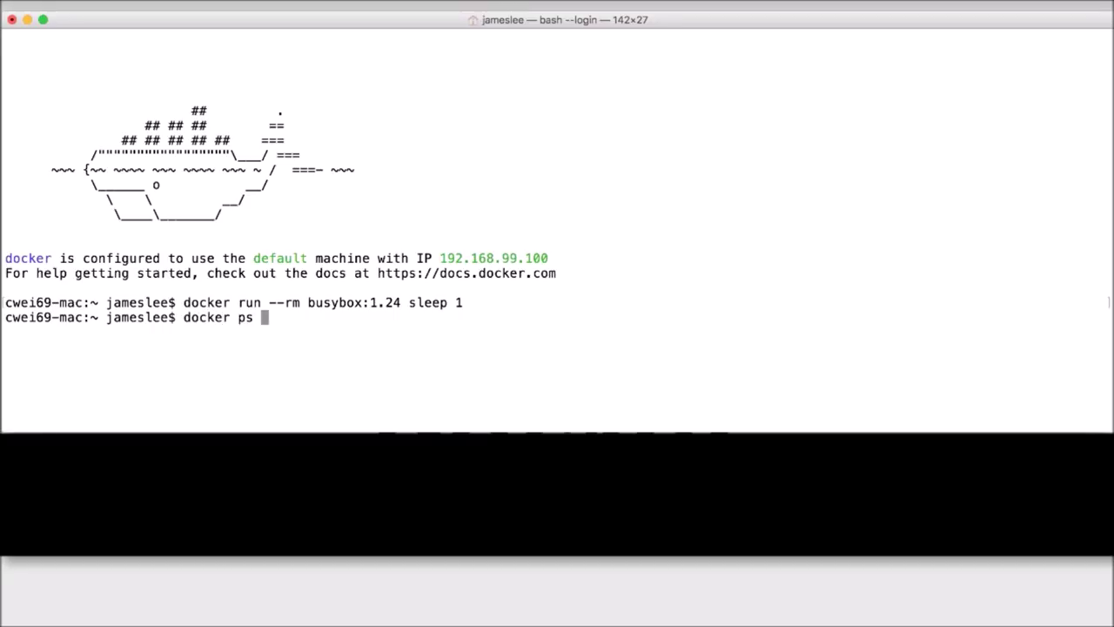
pyautogui.write(' -a')
pyautogui.press('Return')
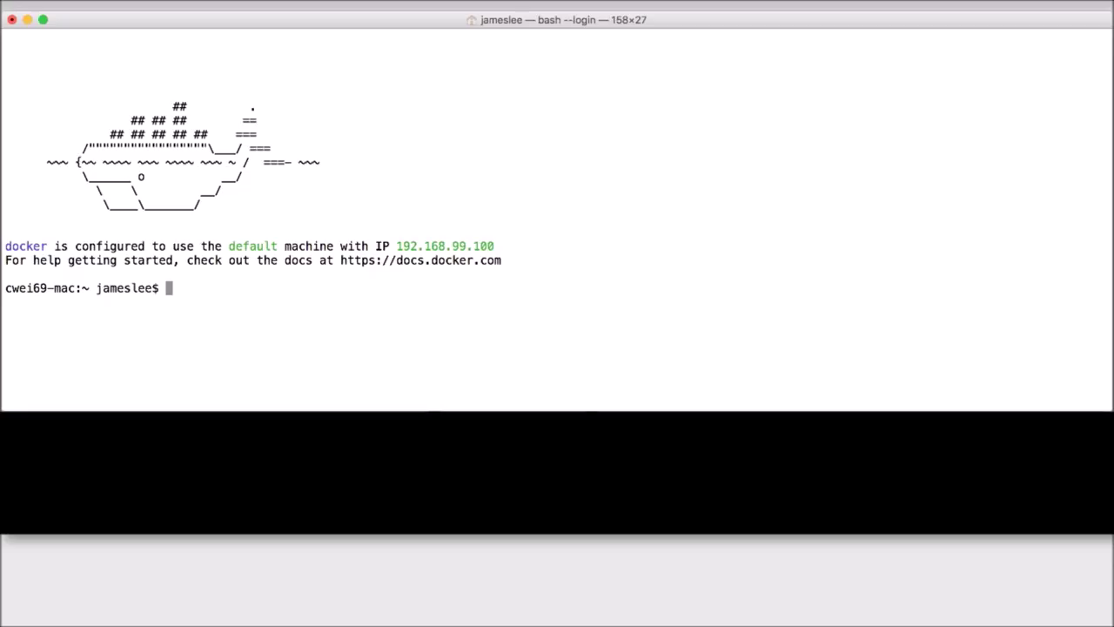
# Run a busybox:1.24 container named hello_world and find it in the docker ps -a list.
pyautogui.write('docker run --name h')
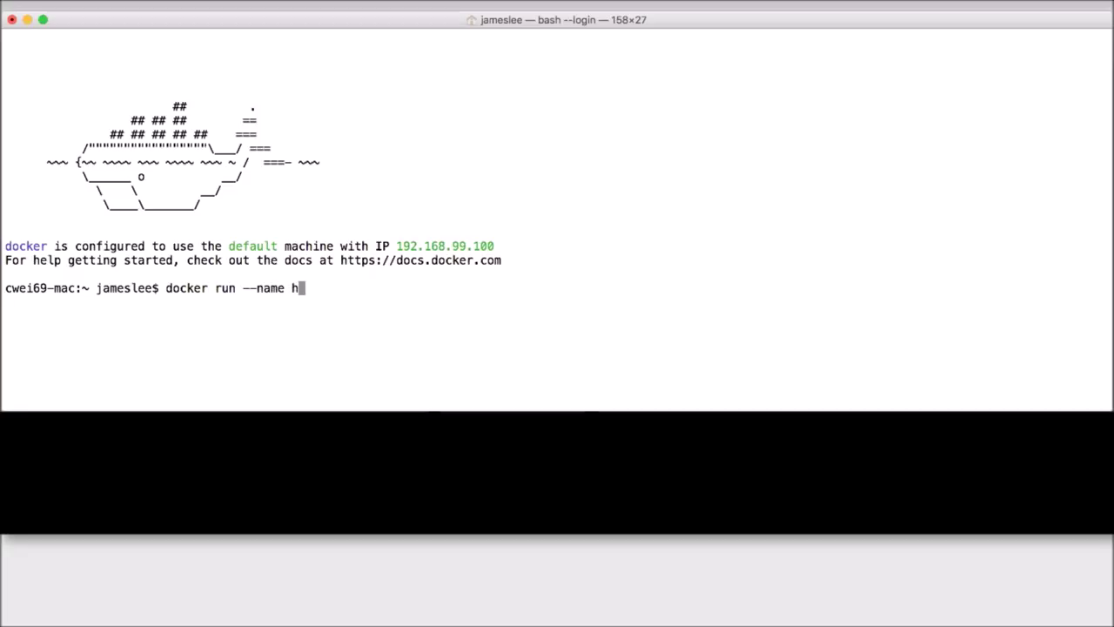
pyautogui.write('ello_world')
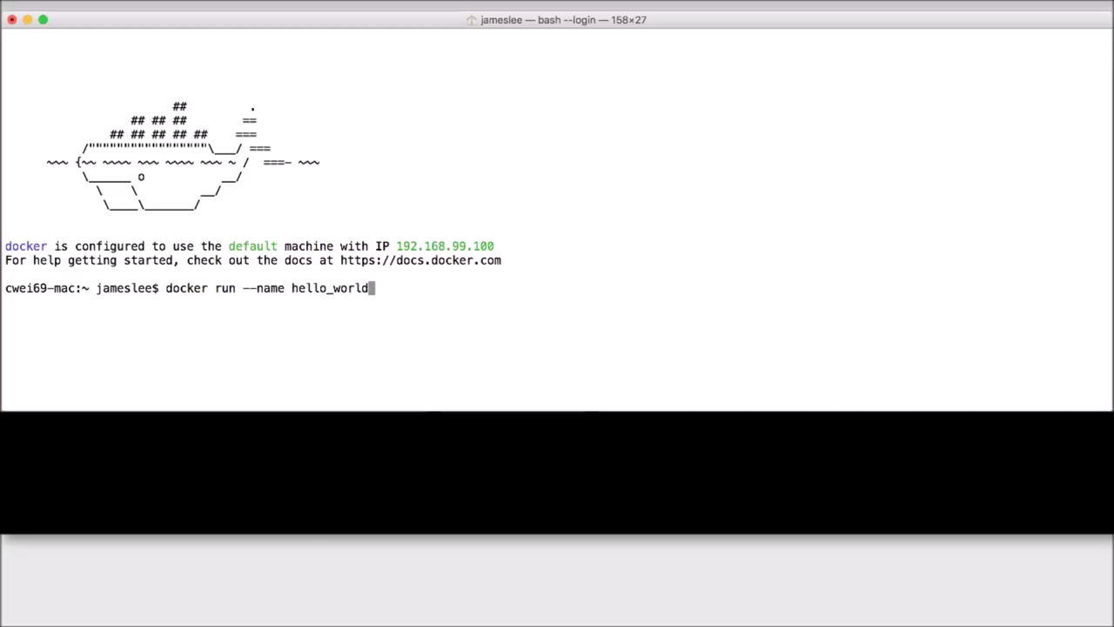
pyautogui.write(' busybox:1.24')
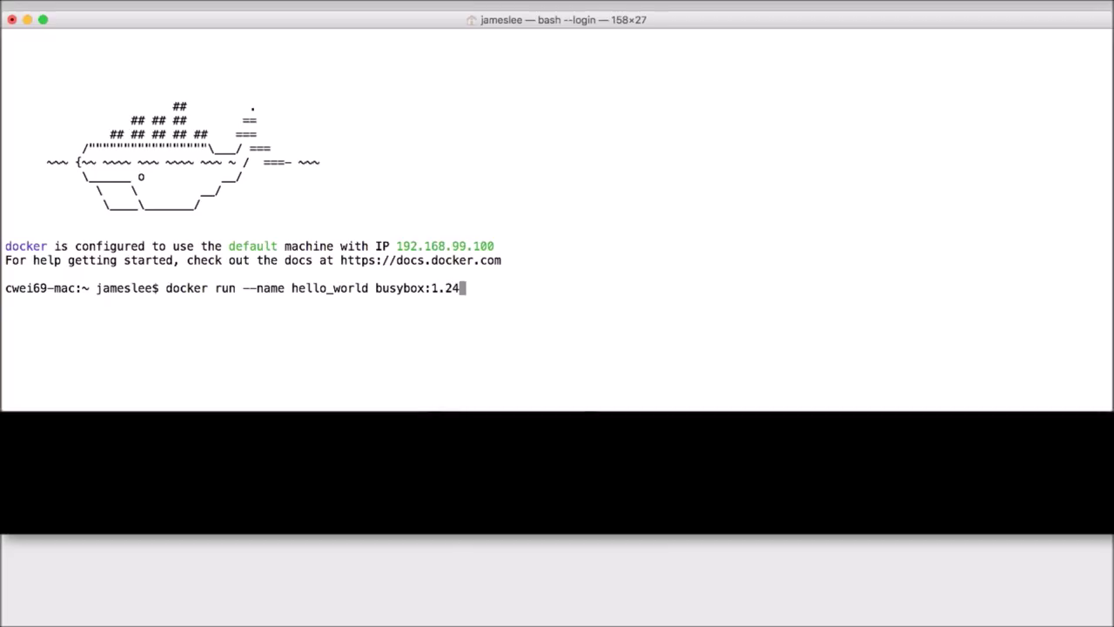
pyautogui.press('Return')
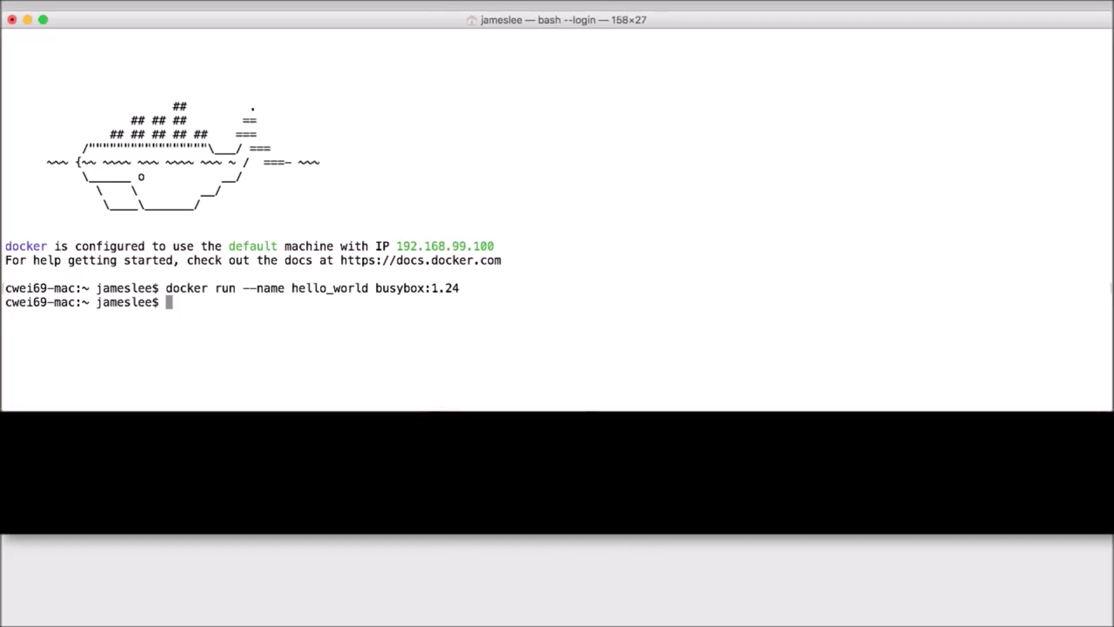
pyautogui.write('docker ps -a')
pyautogui.press('Return')
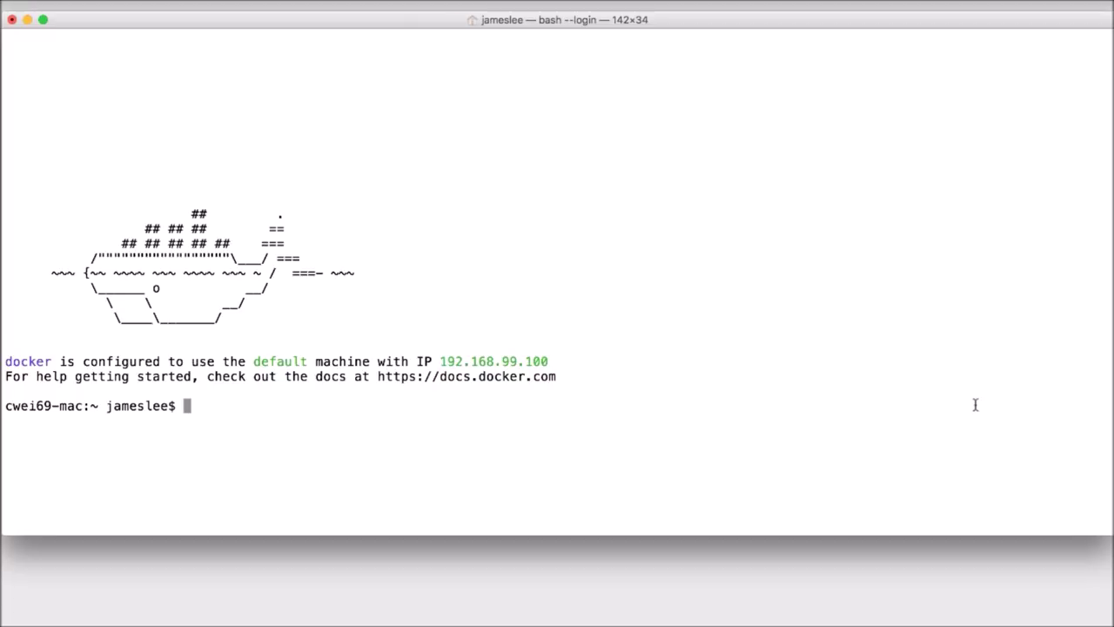
# Start busybox:1.24 sleep 100 detached and run docker inspect on its new container ID.
pyautogui.write('docker run -d ')
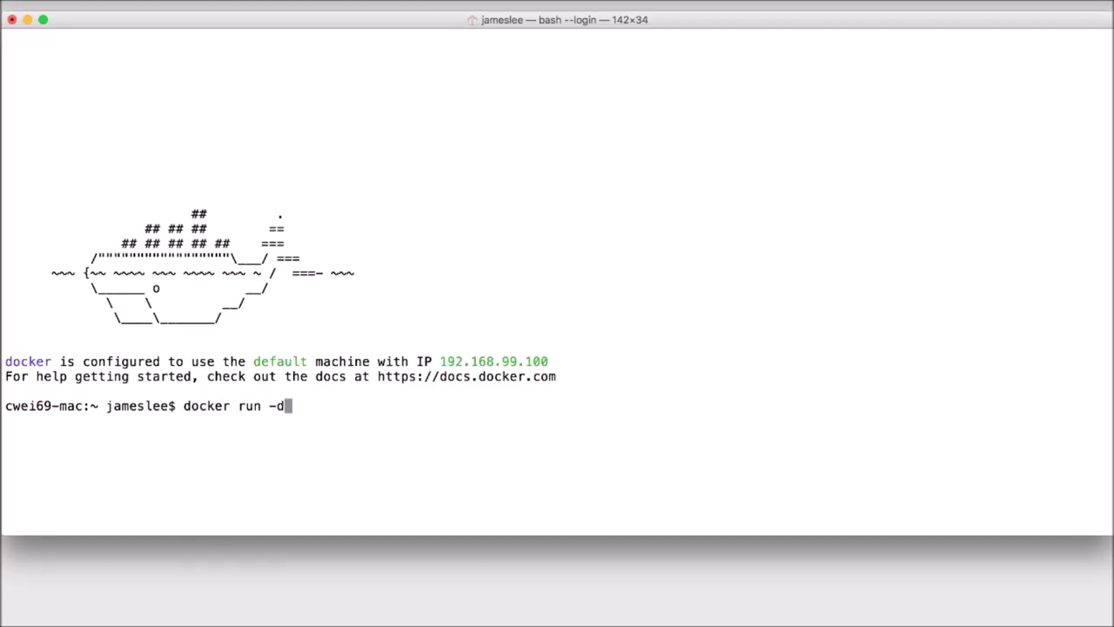
pyautogui.write('busybox')
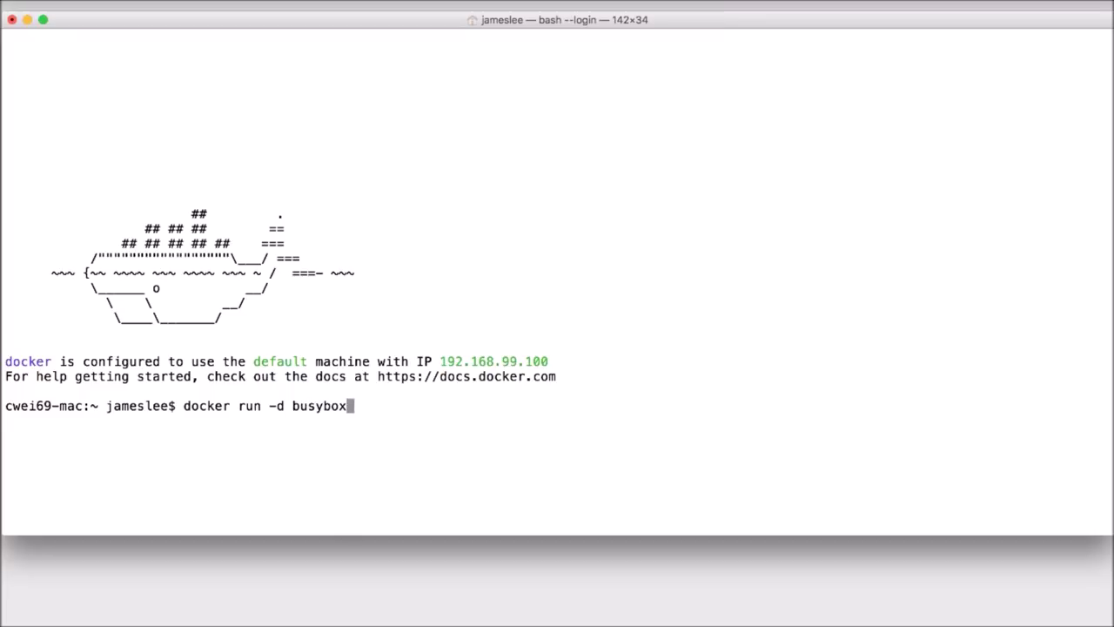
pyautogui.write(':1.24 sleep 100')
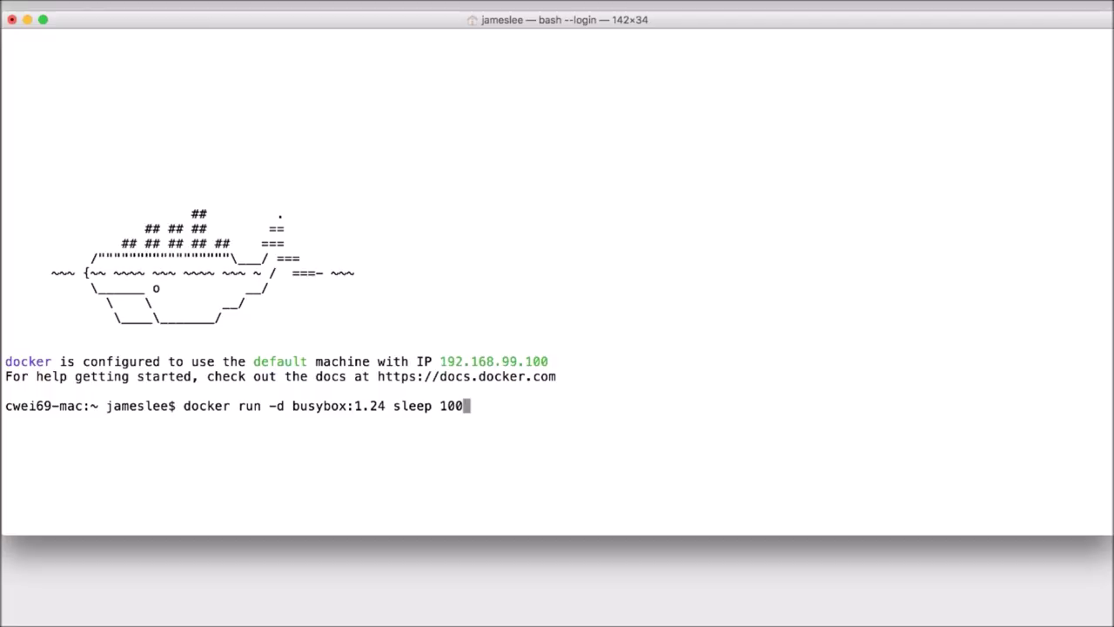
pyautogui.press('Return')
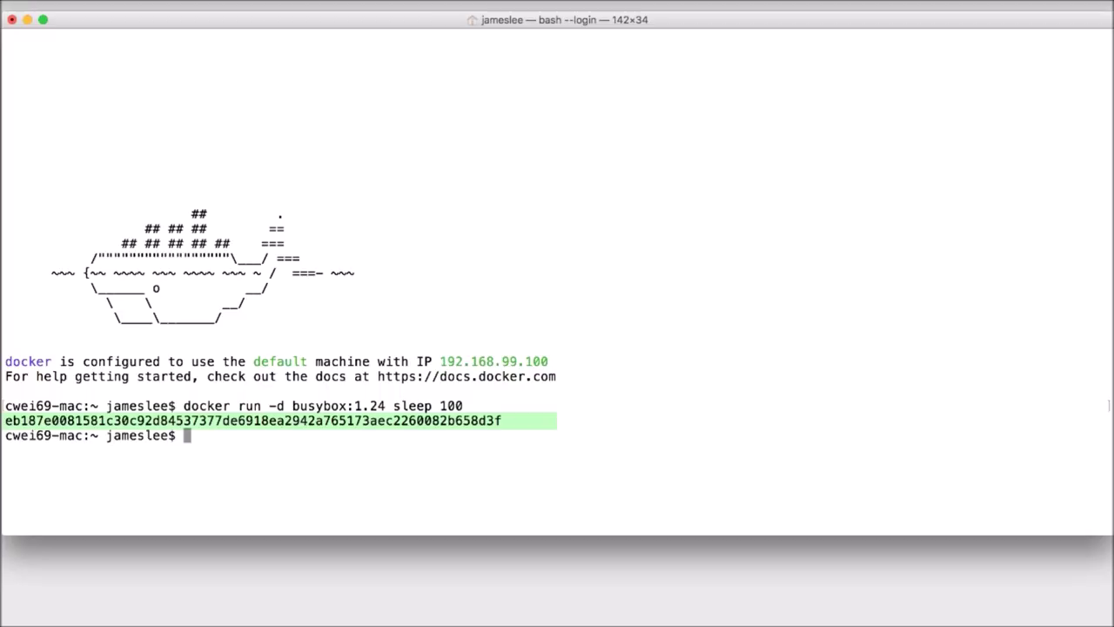
pyautogui.write('docker inspect')
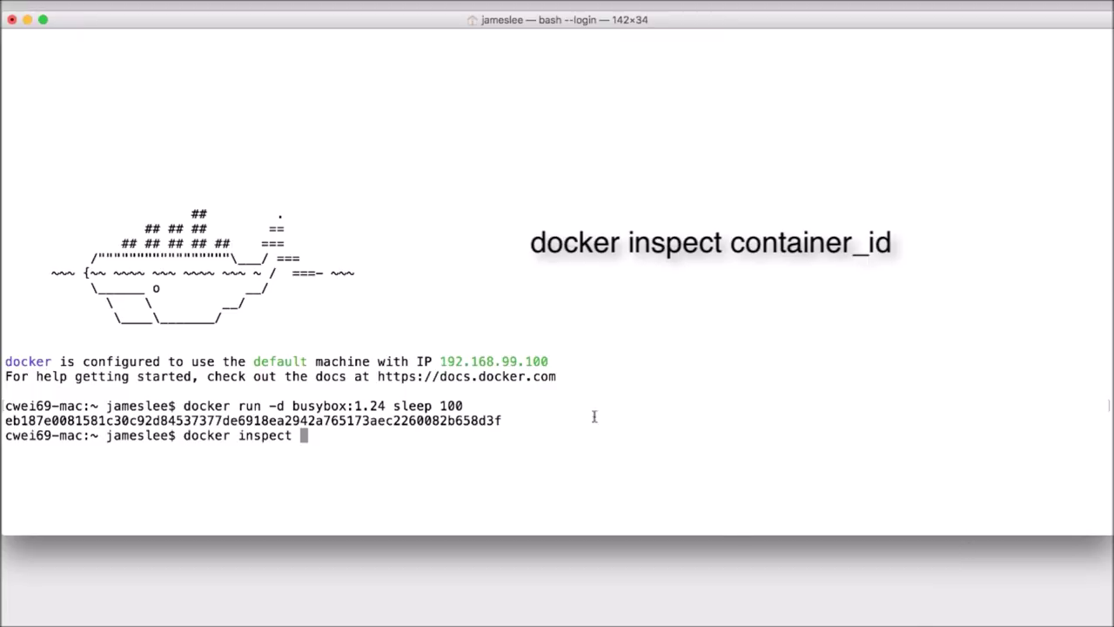
pyautogui.doubleClick(489, 419)
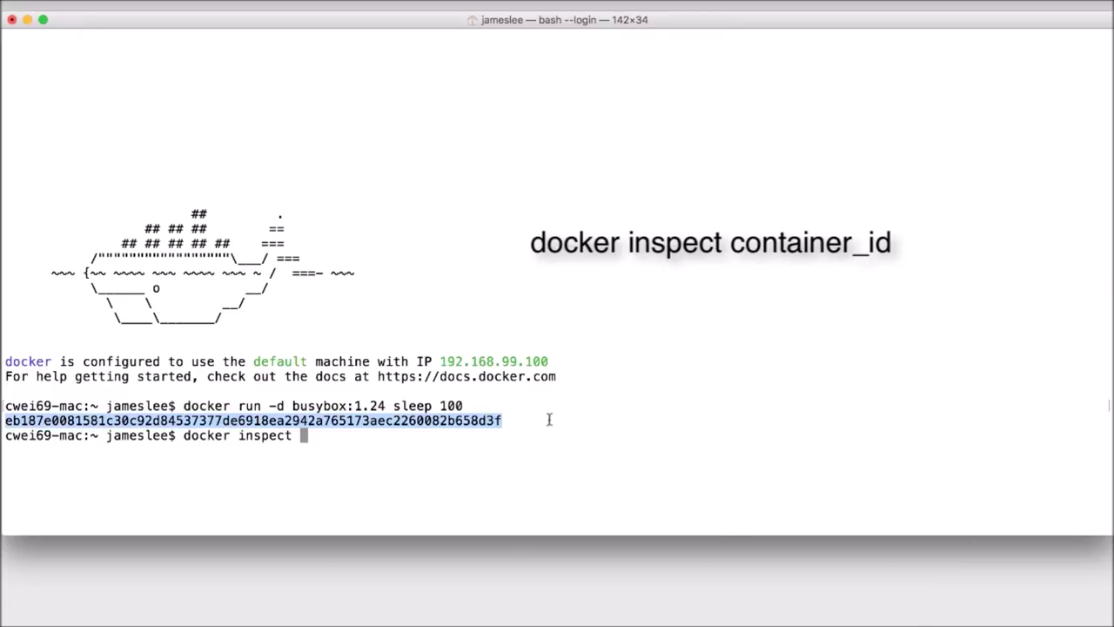
pyautogui.write('eb187e0081581c30c92d84537377de6918ea2942a765173aec2260082b658d3f')
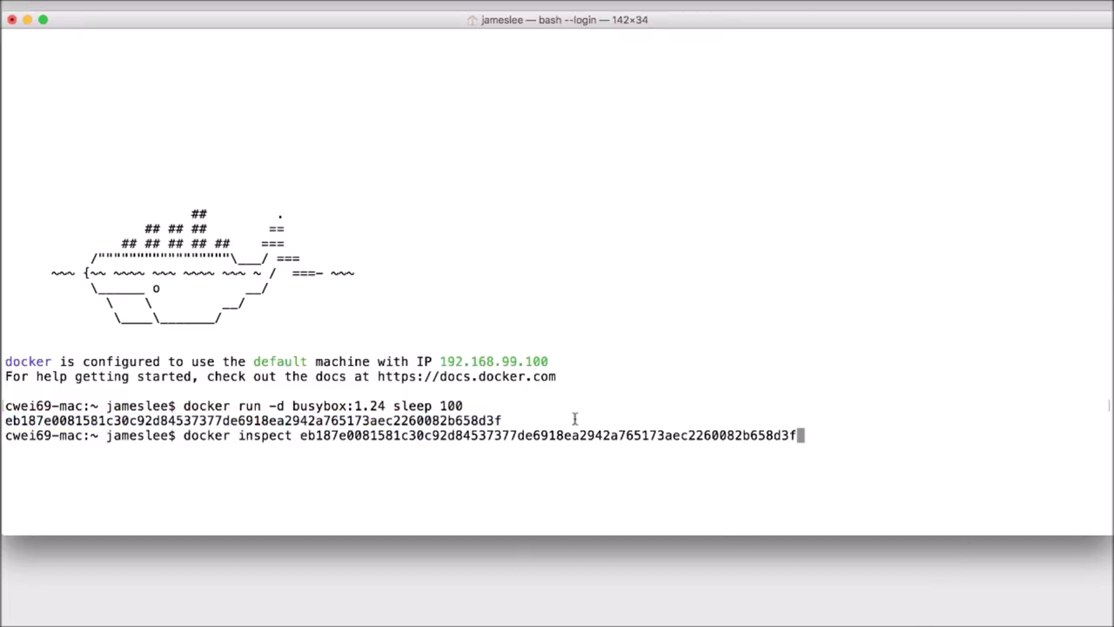
pyautogui.press('Return')
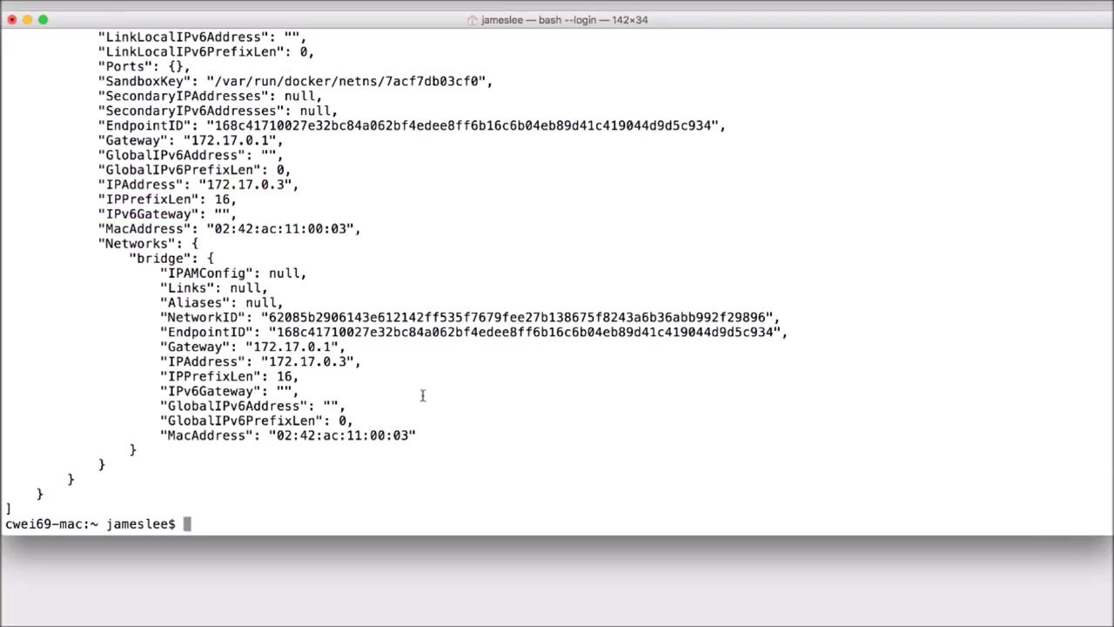
# Scroll up through the docker inspect JSON from the network settings back to the config section.
pyautogui.scroll(5, 427, 393)
pyautogui.scroll(9, 393, 373)
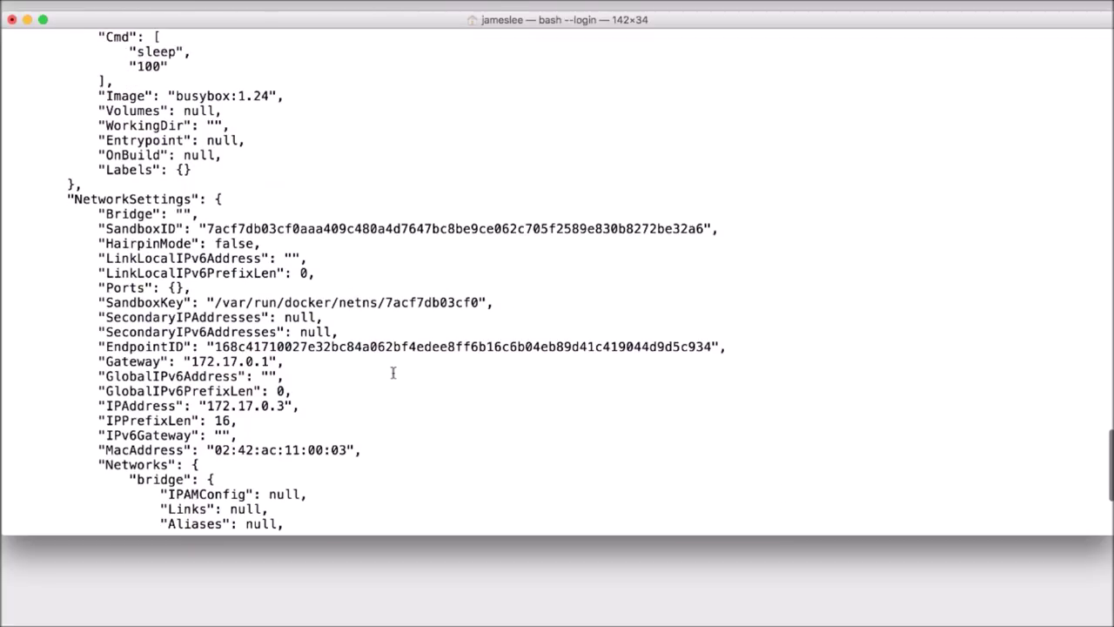
pyautogui.scroll(15, 393, 373)
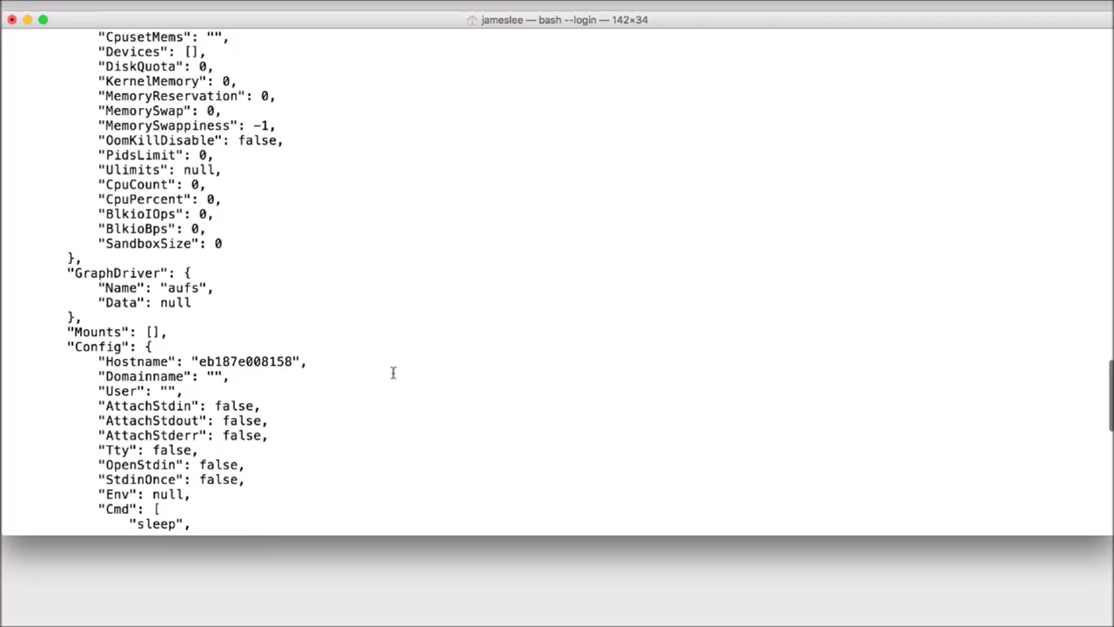
pyautogui.scroll(15, 392, 372)
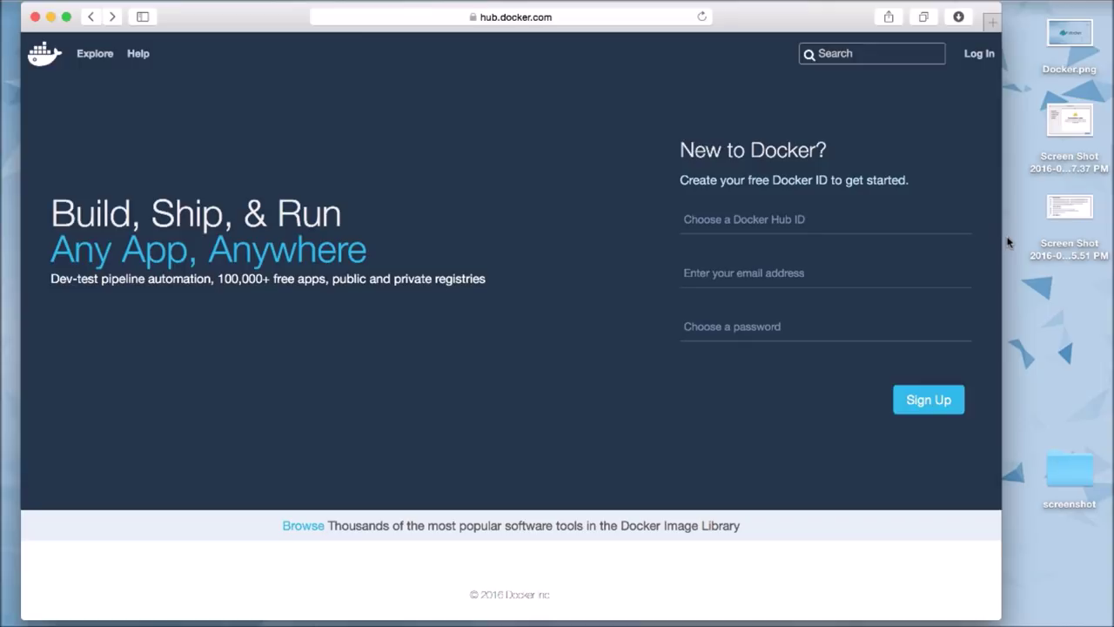
# Search Docker Hub for tomcat, open the official tomcat repository, then enlarge the terminal text.
pyautogui.click(898, 56)
pyautogui.write('tomcat')
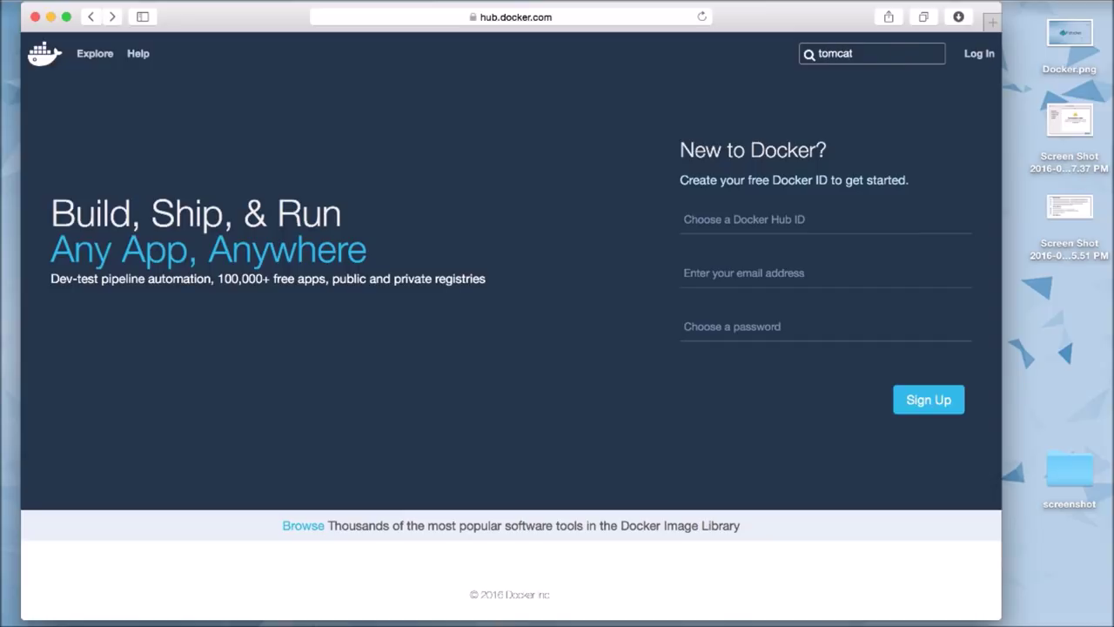
pyautogui.press('Return')
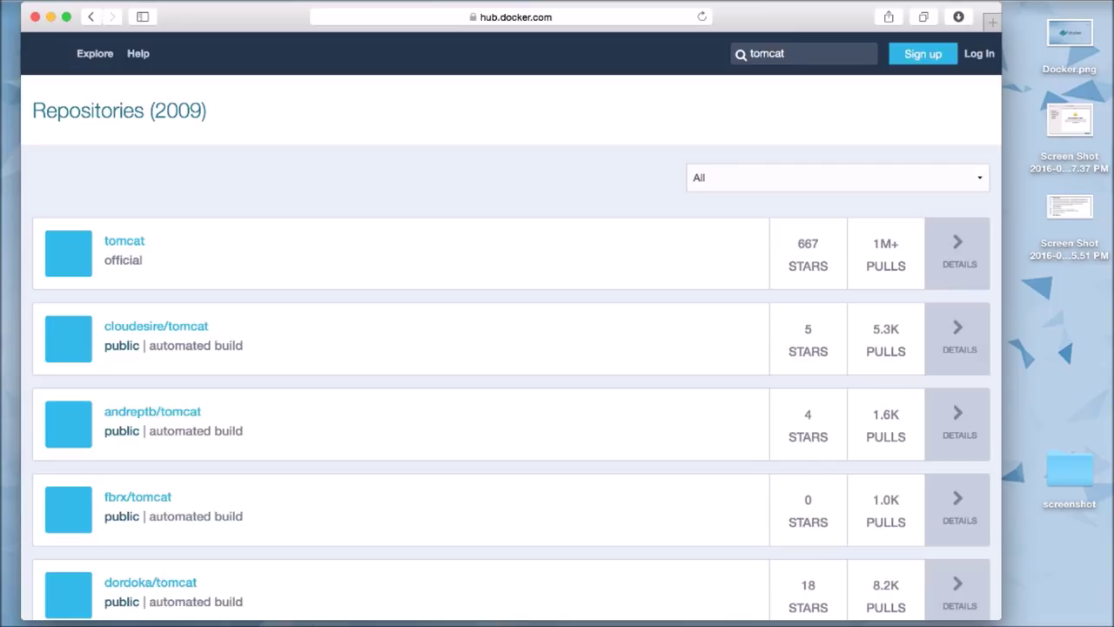
pyautogui.click(116, 241)
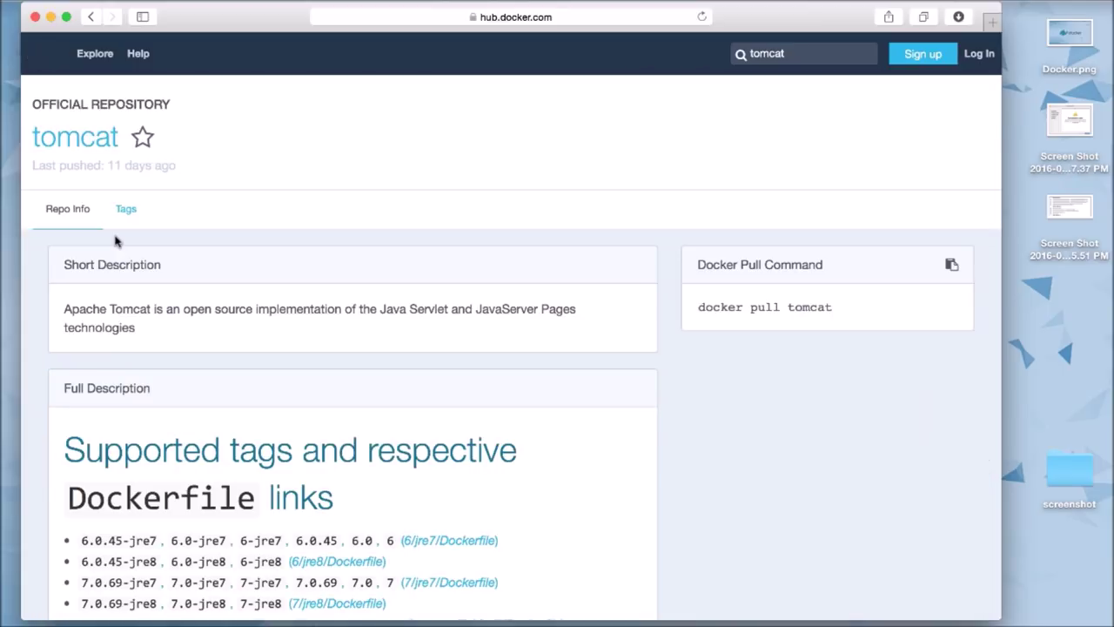
pyautogui.scroll(-10, 116, 241)
pyautogui.scroll(-10, 116, 241)
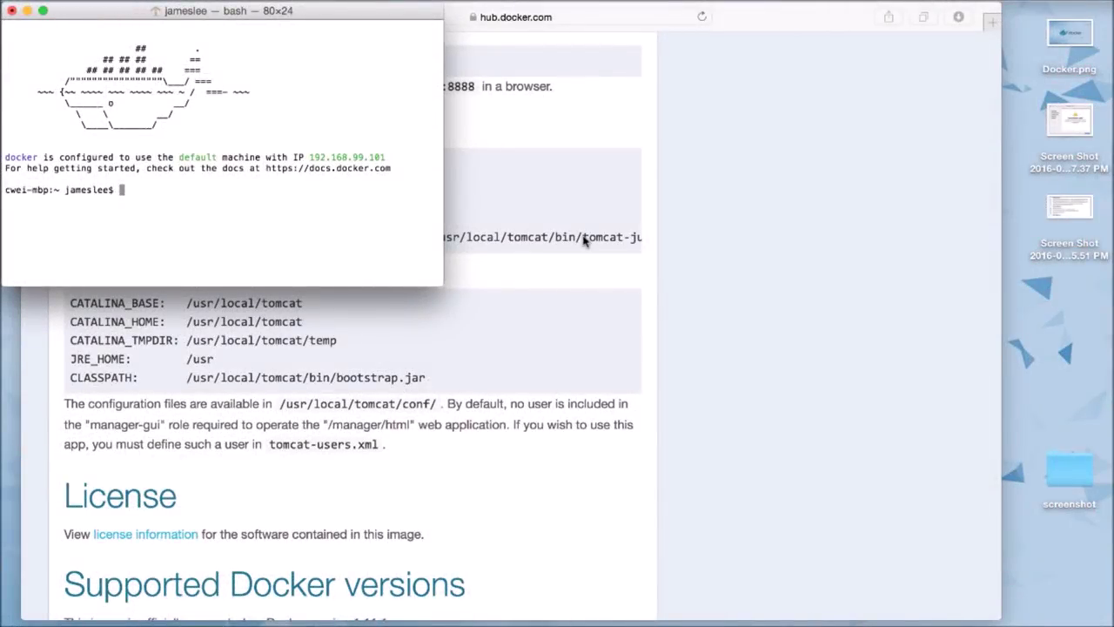
pyautogui.press('super+plus')
pyautogui.press('super+plus')
pyautogui.press('super+plus')
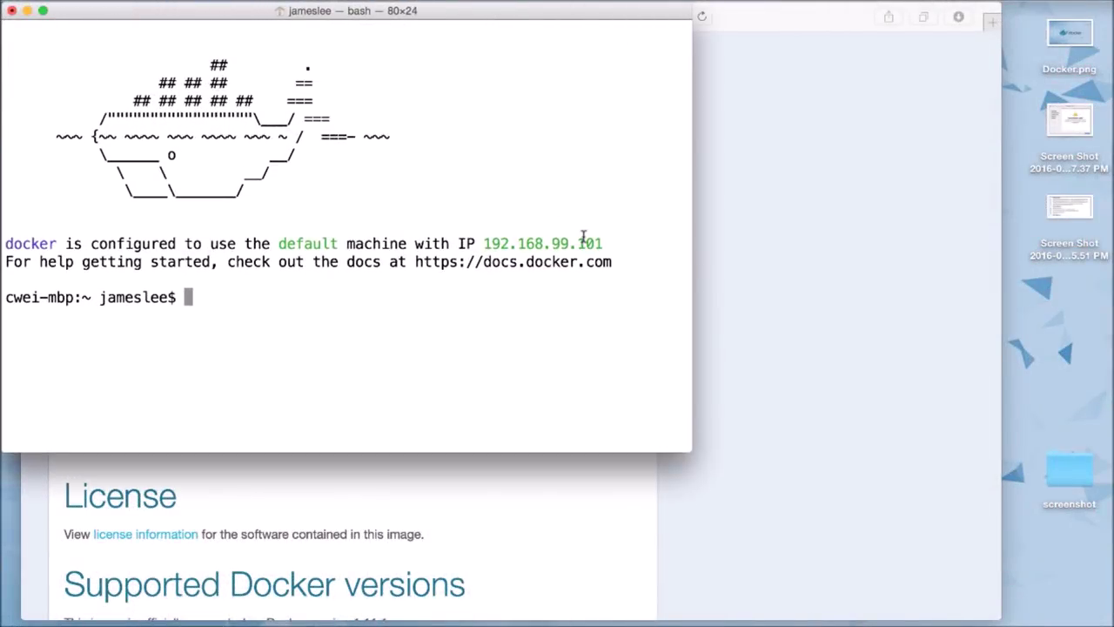
# Enlarge the terminal window to 129x28 and run docker run -it -p 8888:8080 tomcat:8.0.
pyautogui.moveTo(690, 450); pyautogui.dragTo(1104, 520)
pyautogui.write('dock')
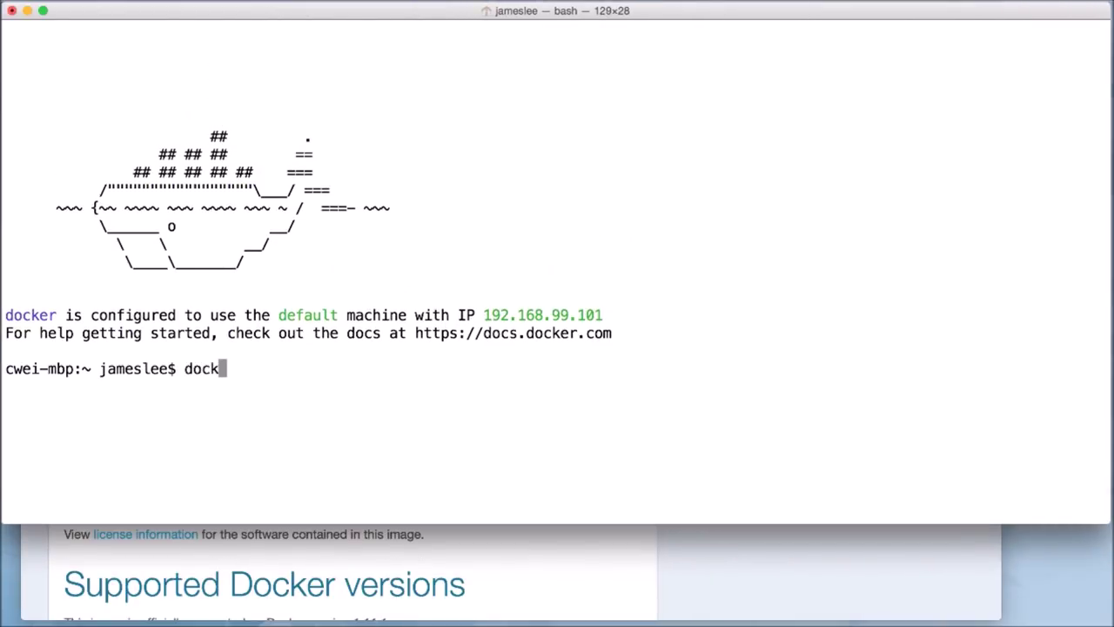
pyautogui.write('er run -')
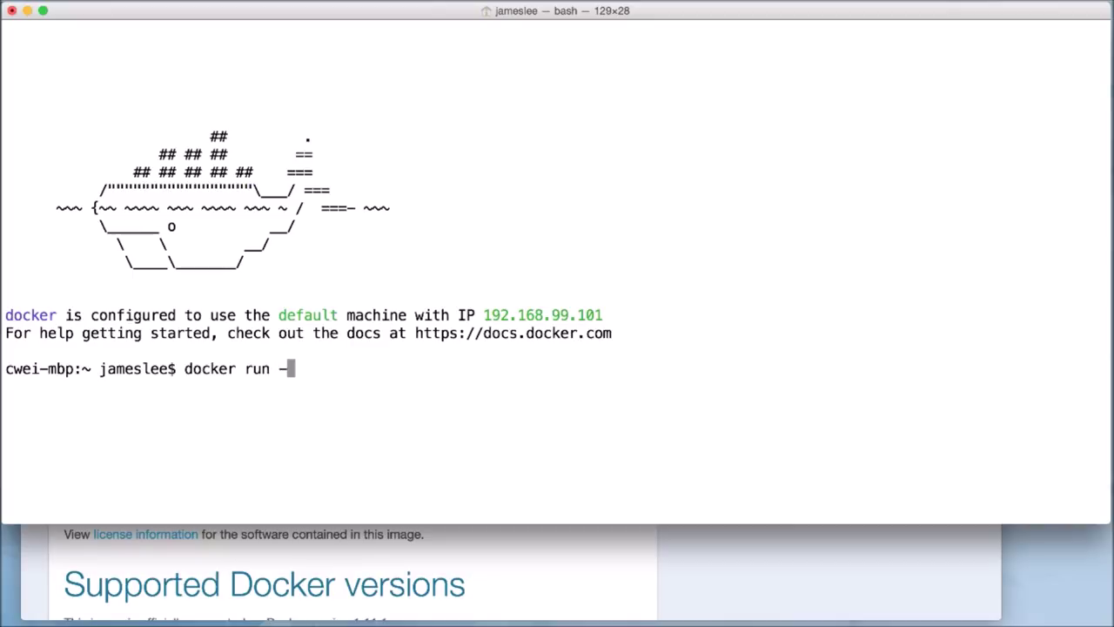
pyautogui.write('it -p 8888')
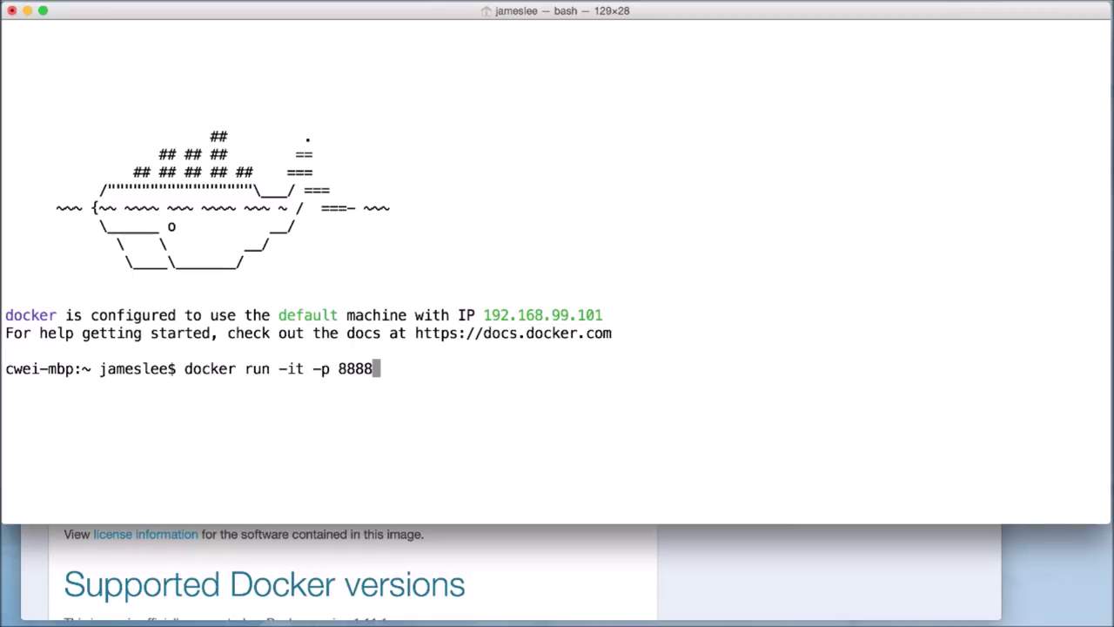
pyautogui.write(':8080')
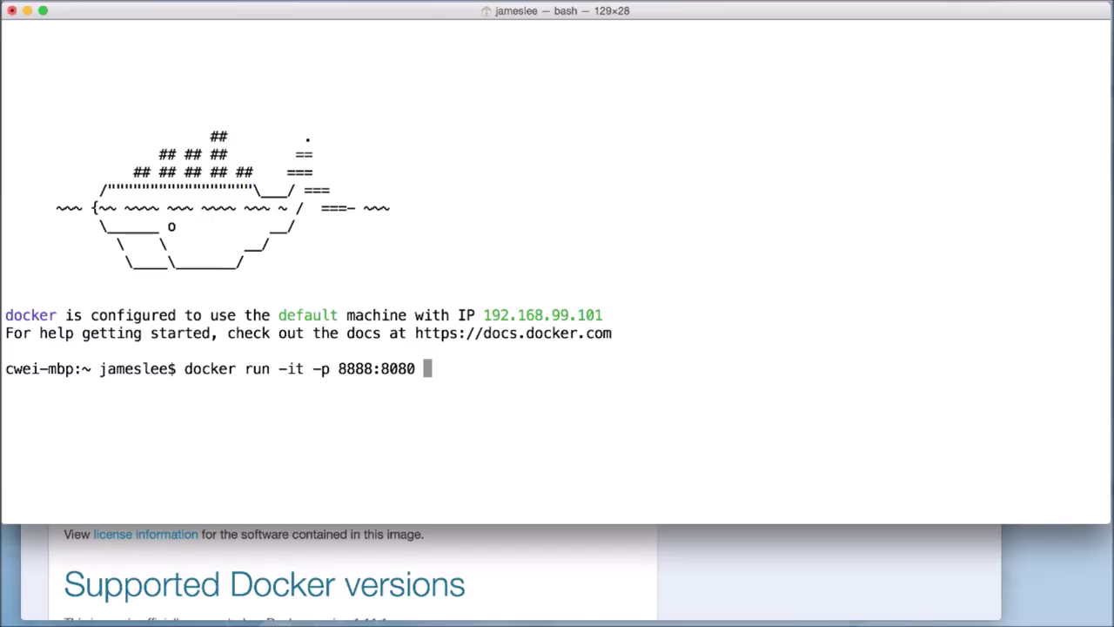
pyautogui.write('tomcat:8')
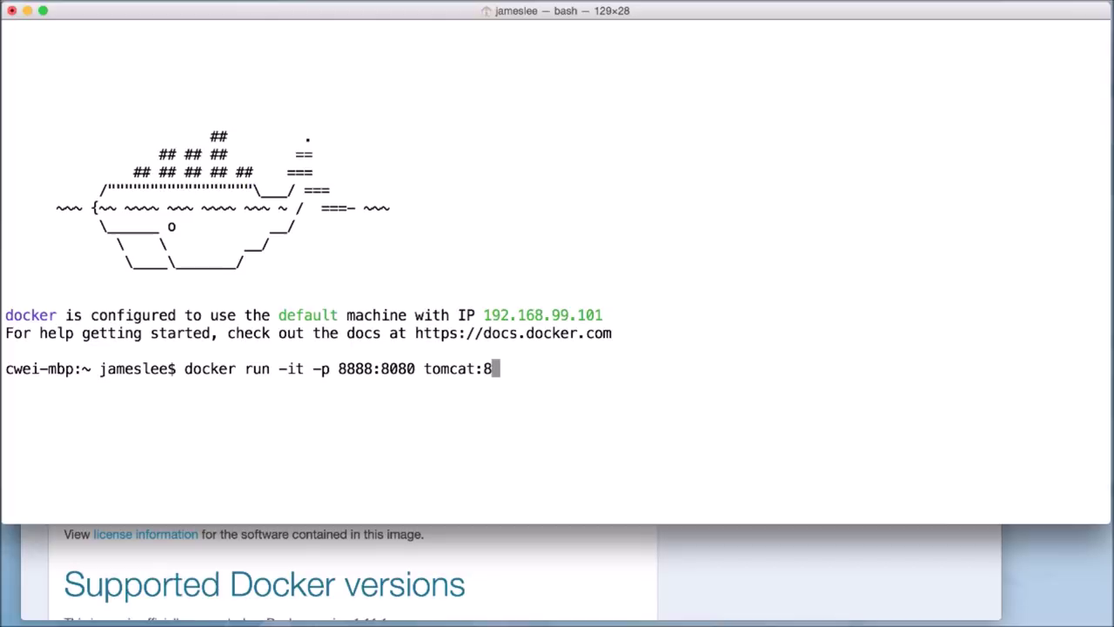
pyautogui.write('.0')
pyautogui.press('Return')
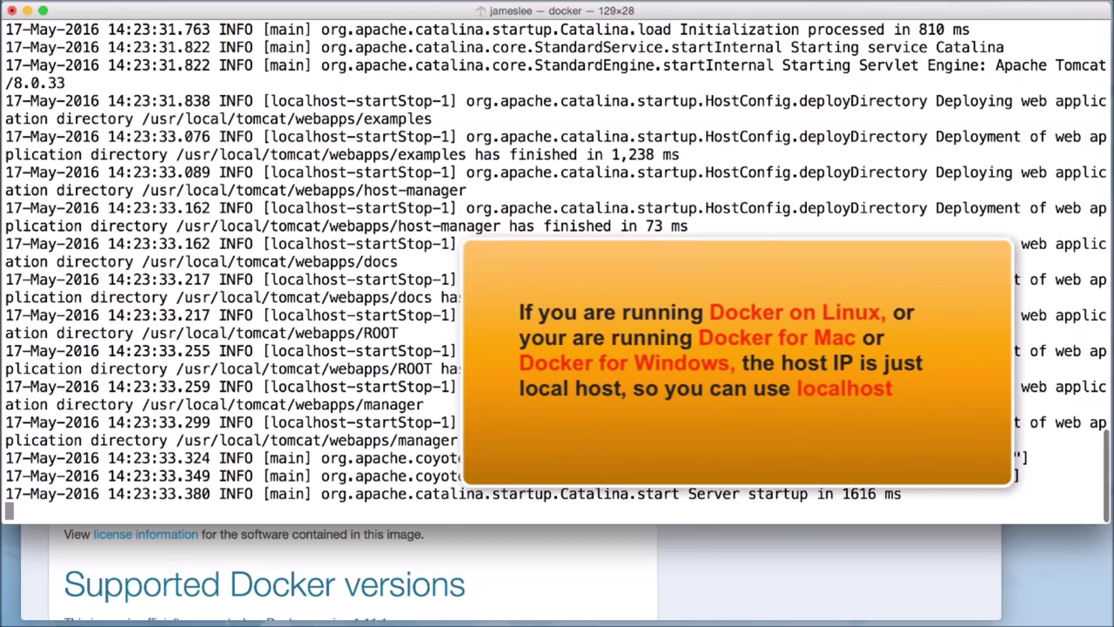
# Copy the docker machine IP 192.168.99.101 and load 192.168.99.101:8888 in Safari.
pyautogui.scroll(15, 557, 271)
pyautogui.scroll(10, 561, 189)
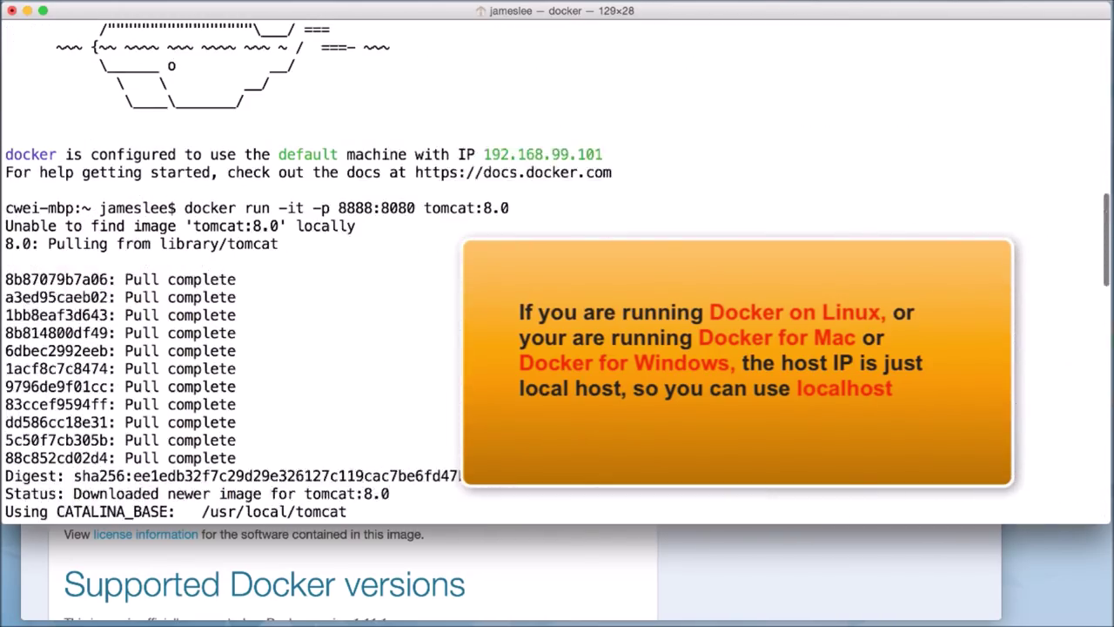
pyautogui.doubleClick(561, 189)
pyautogui.press('super+c')
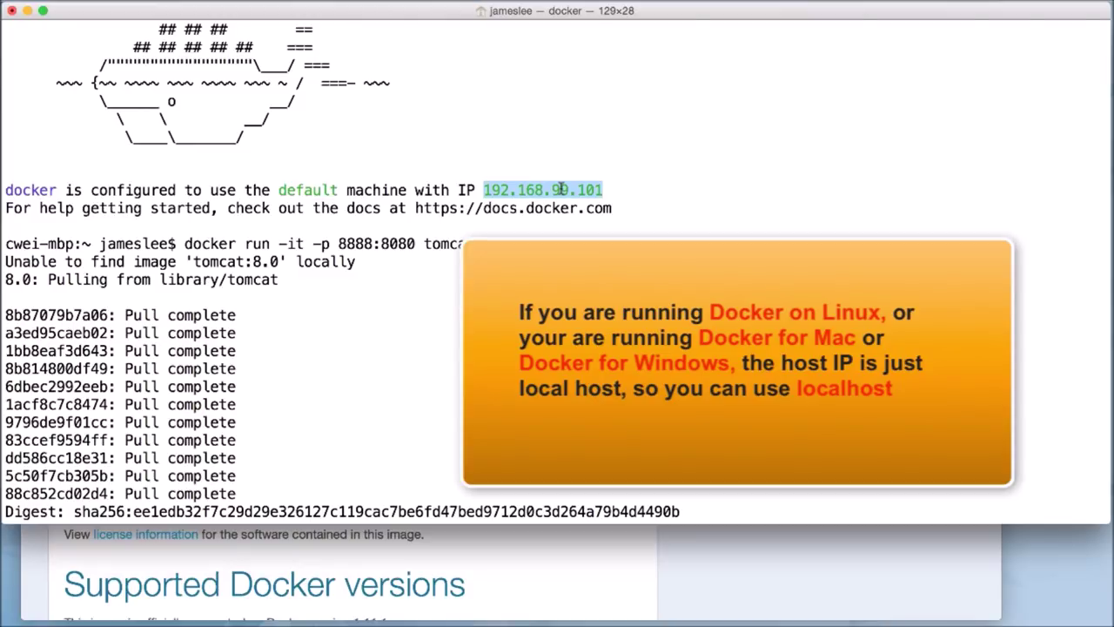
pyautogui.press('super+Tab')
pyautogui.press('super+l')
pyautogui.press('super+v')
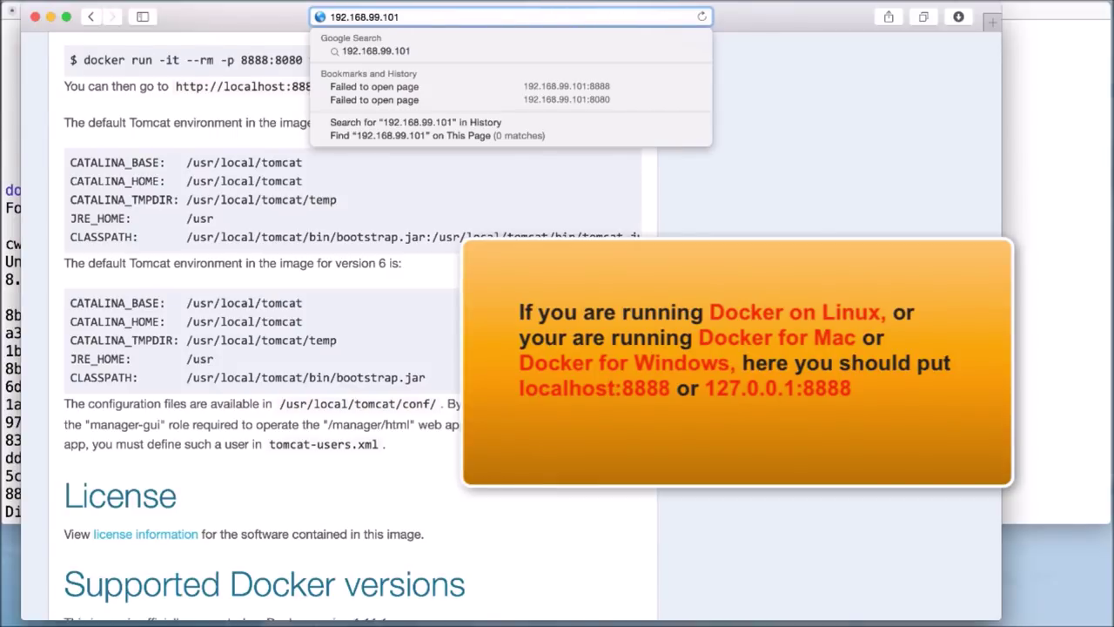
pyautogui.write(':888')
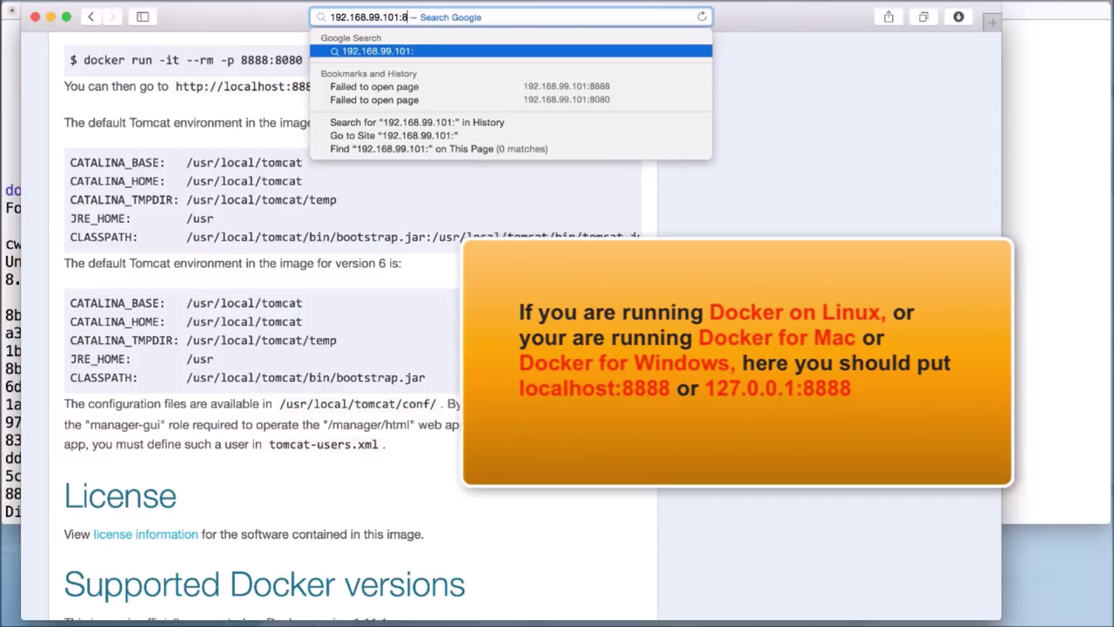
pyautogui.write('8')
pyautogui.press('Return')
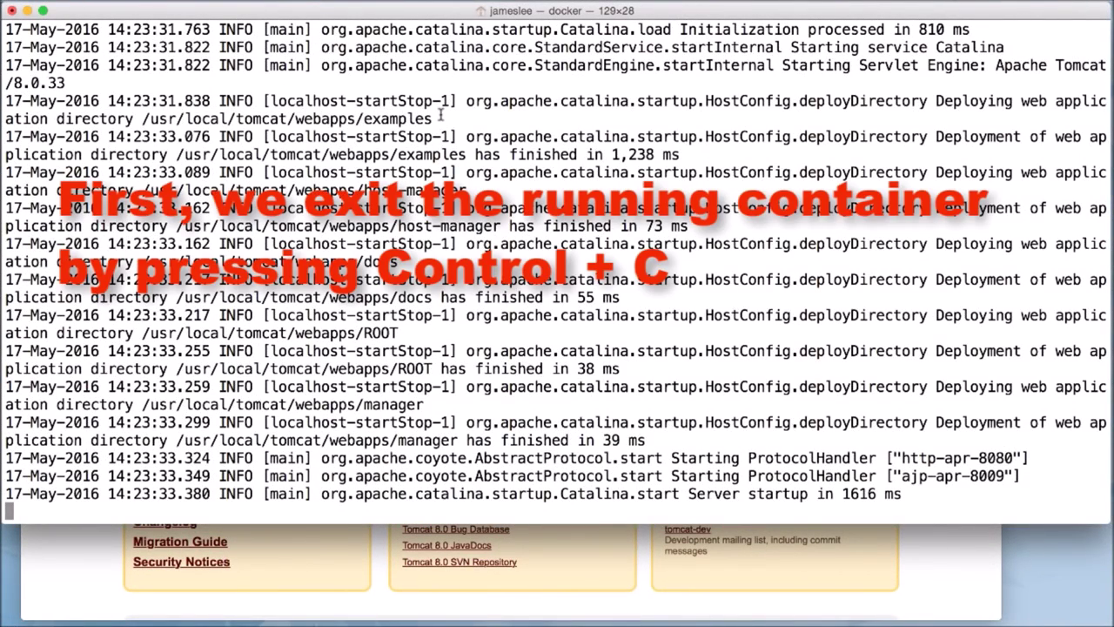
# Stop the Tomcat container with Ctrl+C and confirm with docker ps -a that it exited.
pyautogui.hotkey('ctrl', 'c')
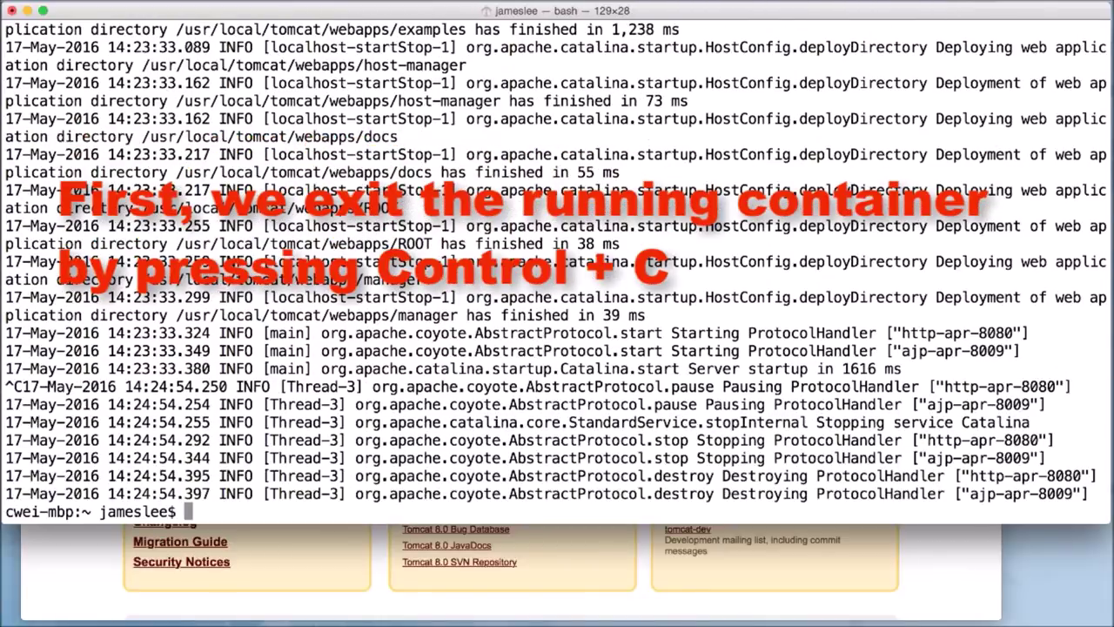
pyautogui.press('Return')
pyautogui.press('Return')
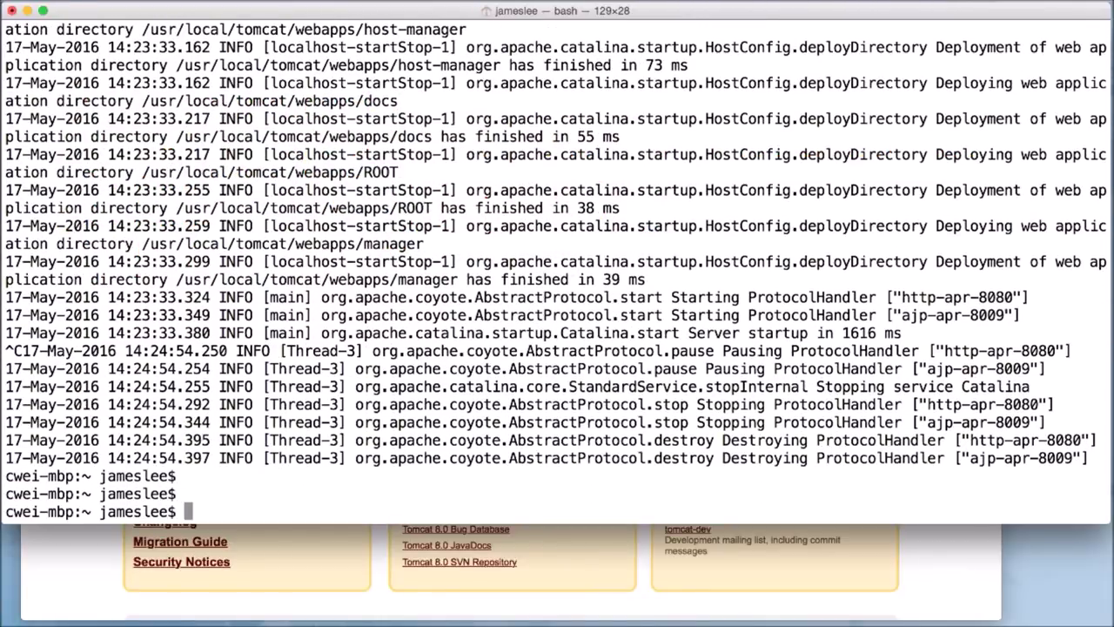
pyautogui.write('docker p')
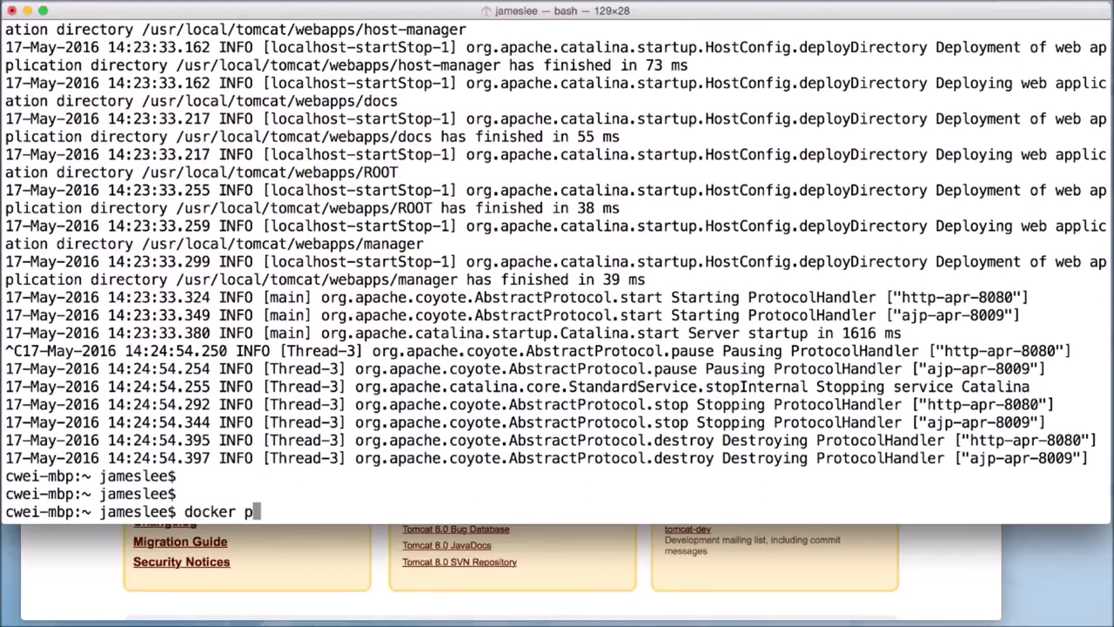
pyautogui.write('s -a')
pyautogui.press('Return')
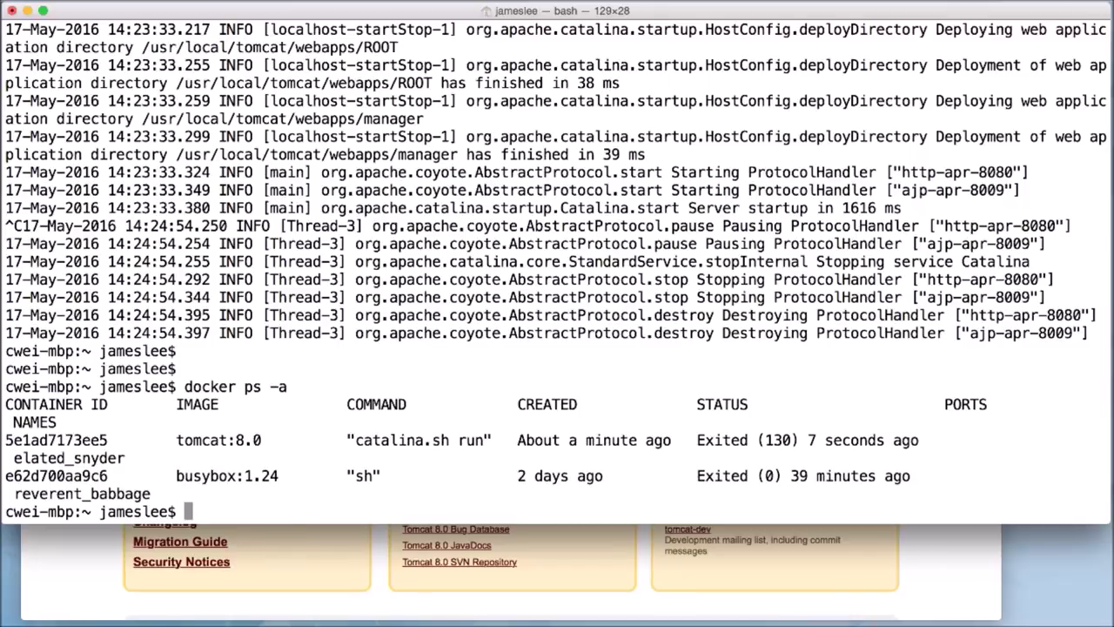
# Rerun the previous Tomcat command with -d inserted before -p, then select the returned container ID.
pyautogui.press('Up')
pyautogui.press('Up')
pyautogui.press('Left')
pyautogui.press('Left')
pyautogui.press('Left')
pyautogui.press('Left')
pyautogui.press('Left')
pyautogui.press('Left')
pyautogui.press('Left')
pyautogui.press('Left')
pyautogui.press('Left')
pyautogui.press('Left')
pyautogui.press('Left')
pyautogui.press('Left')
pyautogui.press('Left')
pyautogui.press('Left')
pyautogui.press('Left')
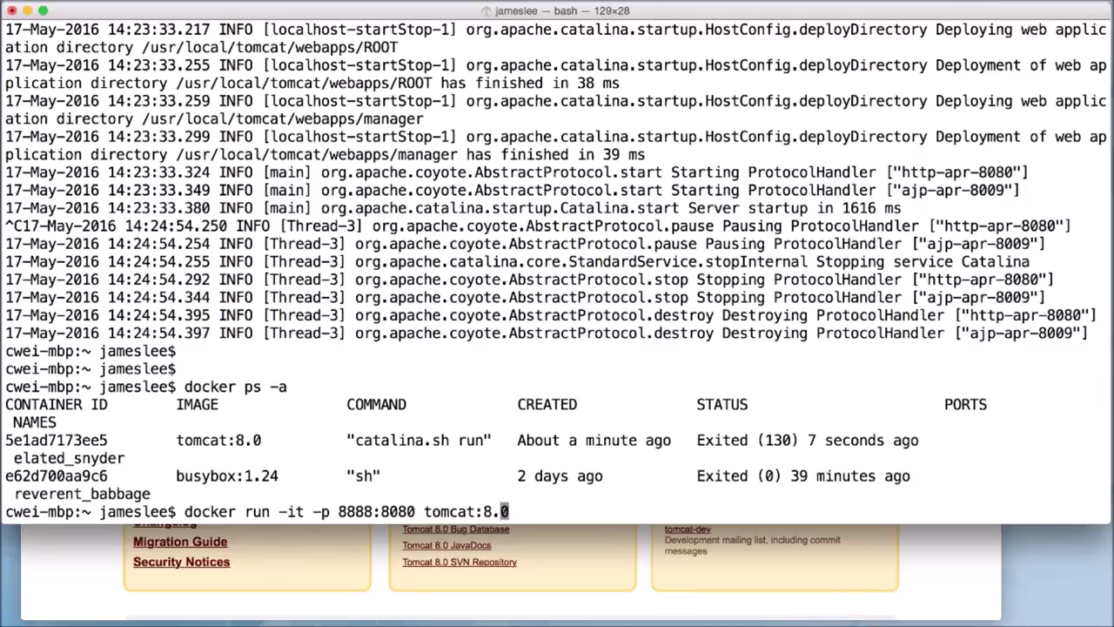
pyautogui.press('Left')
pyautogui.press('Left')
pyautogui.press('Left')
pyautogui.press('Left')
pyautogui.press('Left')
pyautogui.press('Left')
pyautogui.press('Left')
pyautogui.press('Left')
pyautogui.write('-d')
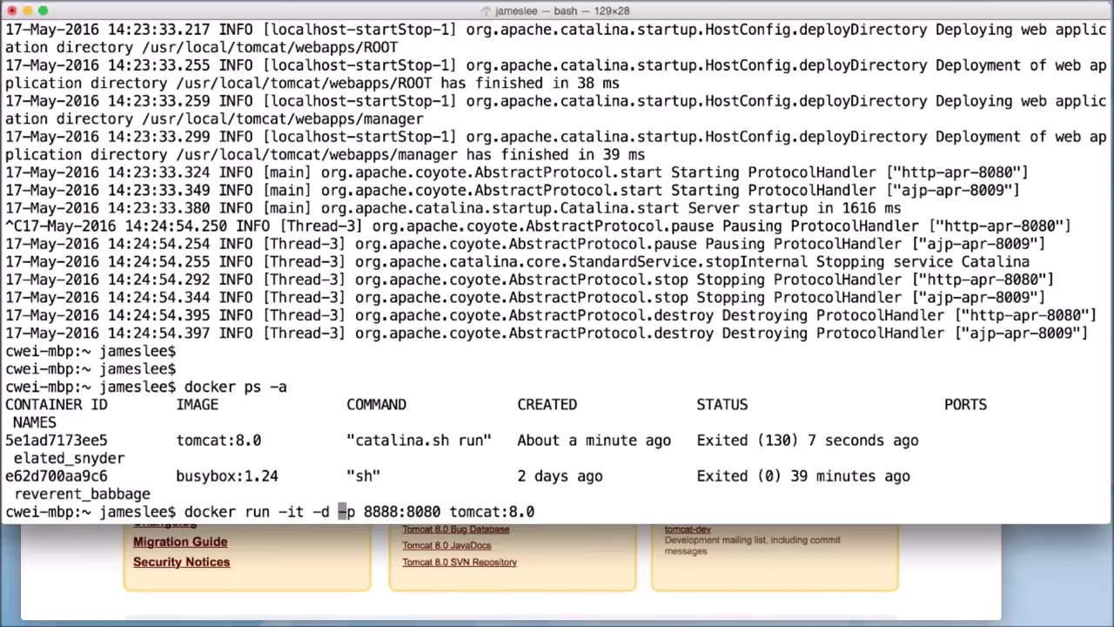
pyautogui.press('Return')
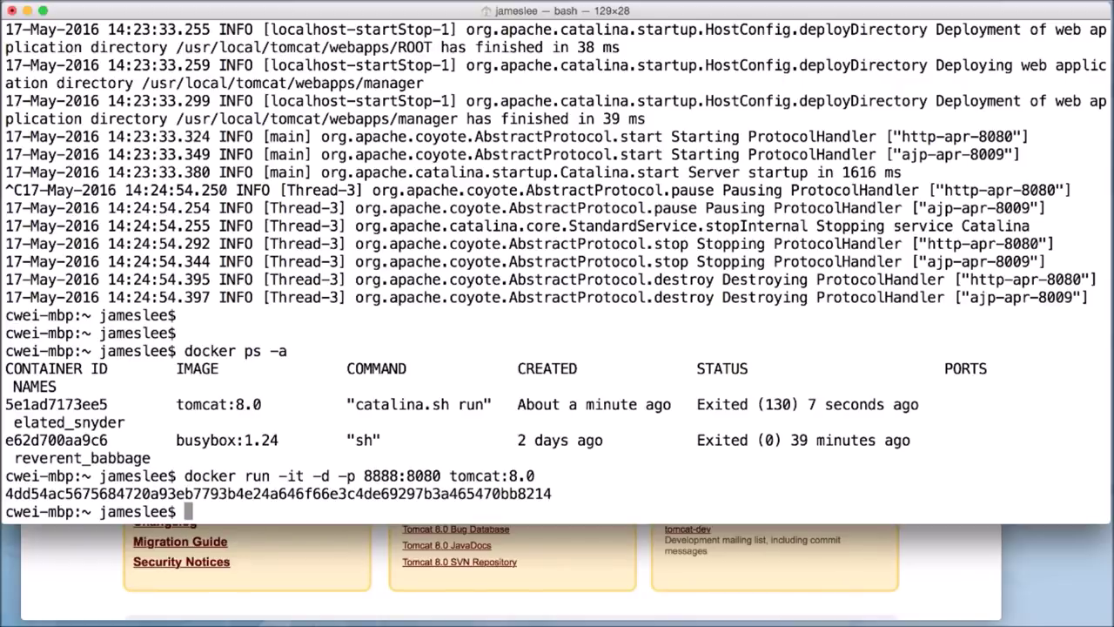
pyautogui.doubleClick(324, 493)
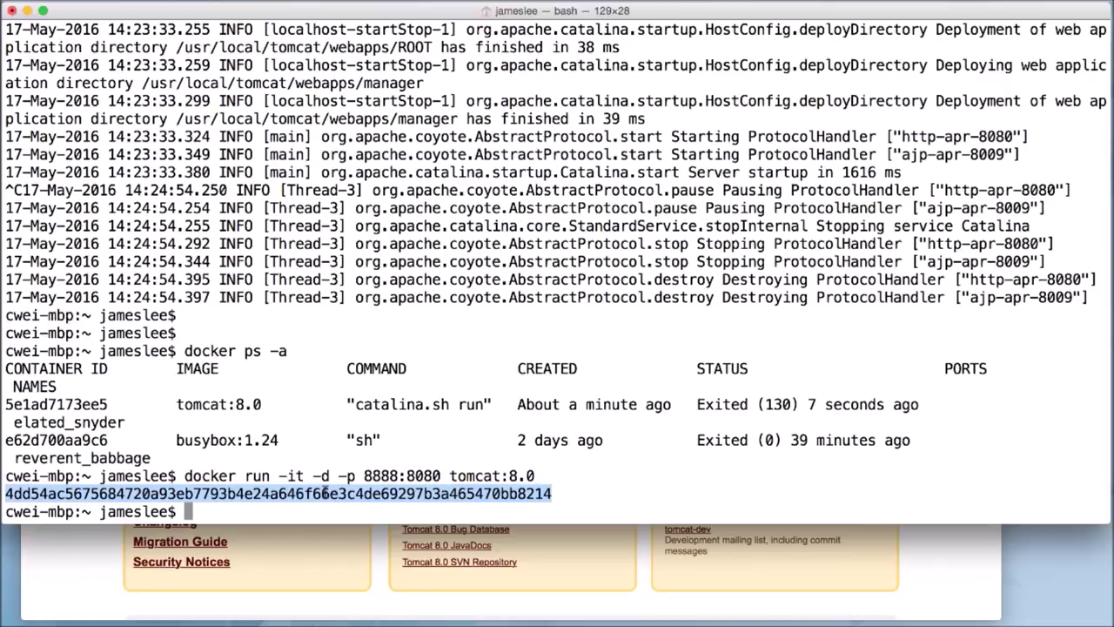
# Run 'docker log' with the pasted Tomcat container ID, which fails as an invalid command.
pyautogui.write('docker lo')
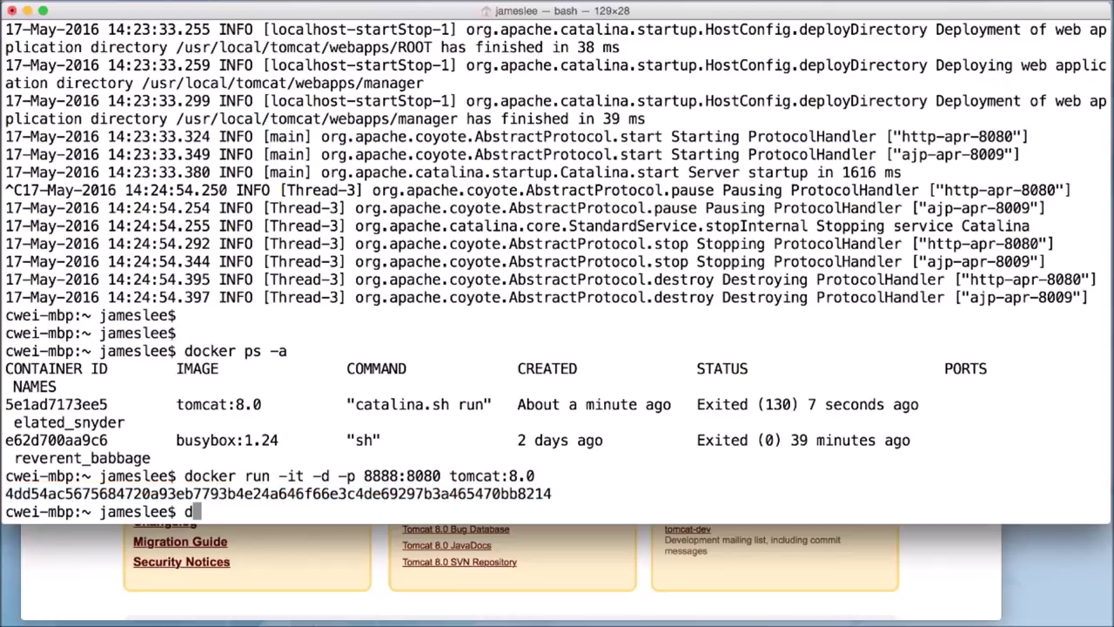
pyautogui.write('g')
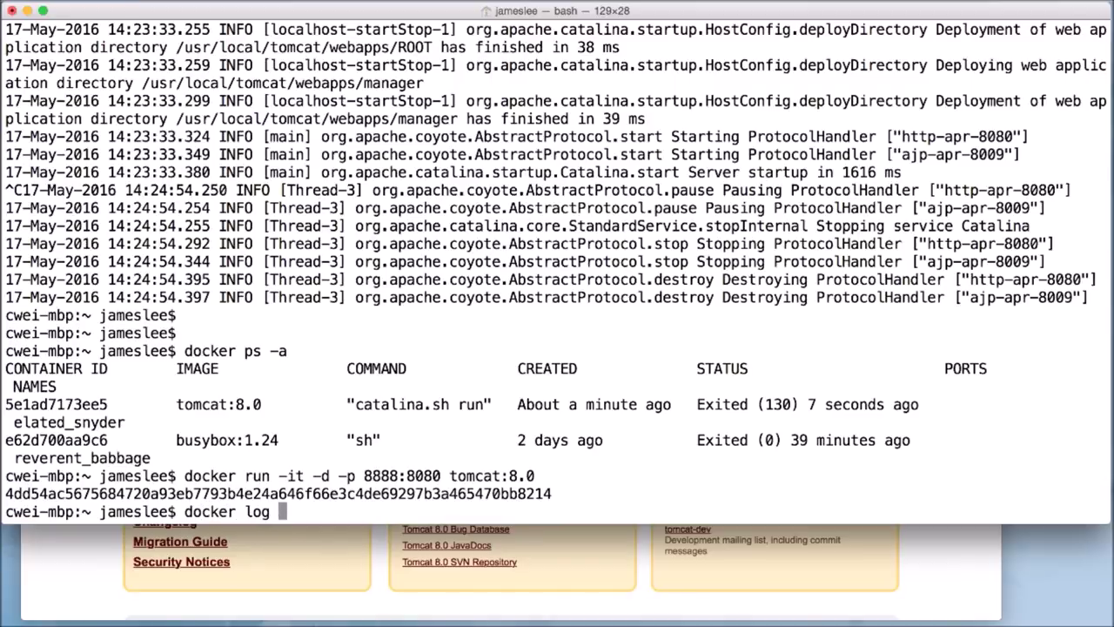
pyautogui.press('super+v')
pyautogui.press('Return')
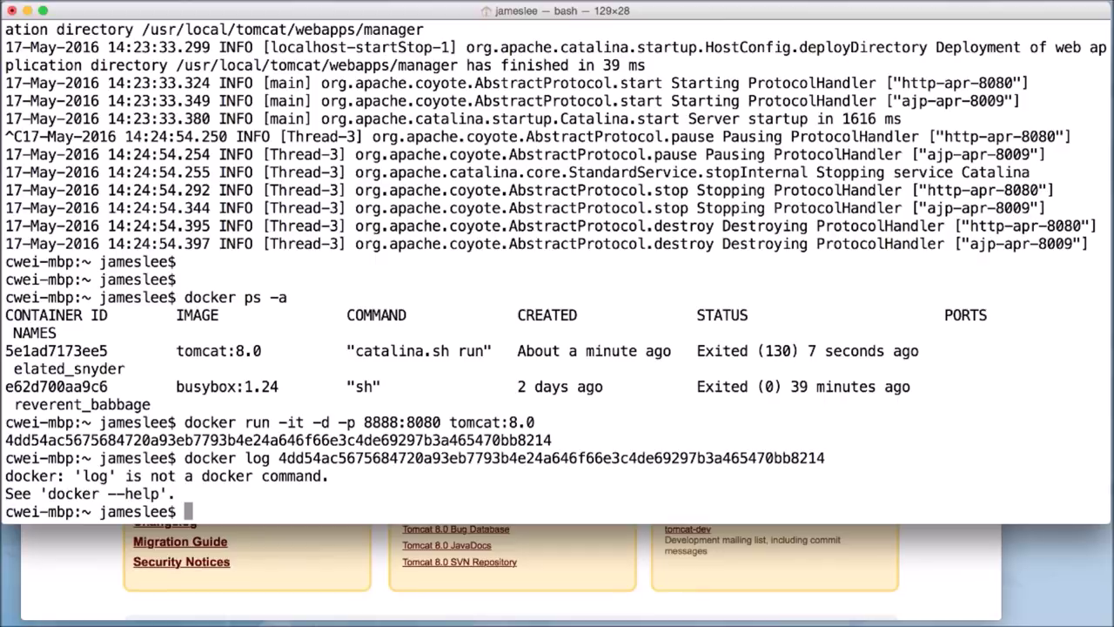
# Fix the recalled command to 'docker logs' and rerun it to show the container's log output.
pyautogui.press('Up')
pyautogui.hotkey('ctrl', 'a')
pyautogui.press('Right')
pyautogui.press('Right')
pyautogui.press('Right')
pyautogui.press('Right')
pyautogui.press('Right')
pyautogui.press('Right')
pyautogui.press('Right')
pyautogui.press('Right')
pyautogui.press('Right')
pyautogui.press('Right')
pyautogui.write('s')
pyautogui.press('Return')
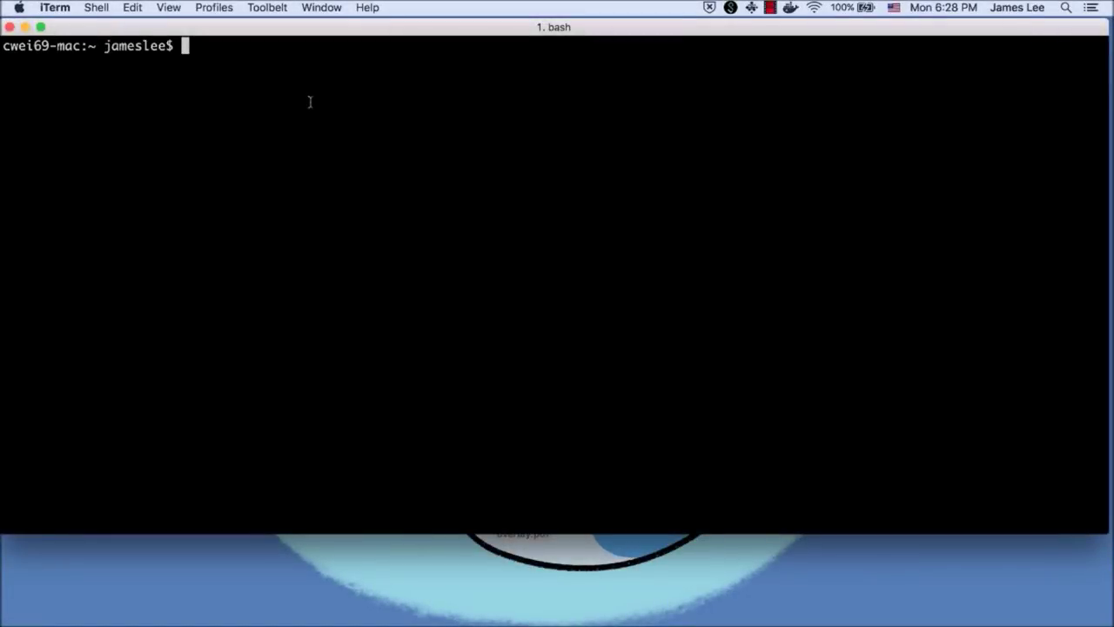
# Run 'docker history busybox:1.24' to list the busybox image's layers.
pyautogui.write('docker history busy')
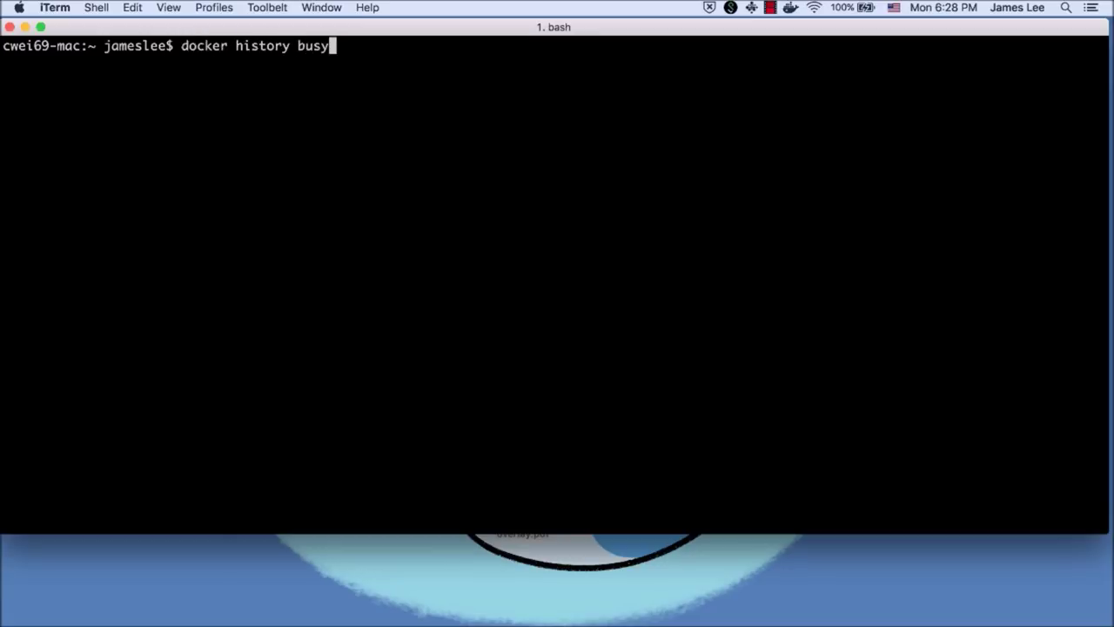
pyautogui.write('box:1.24')
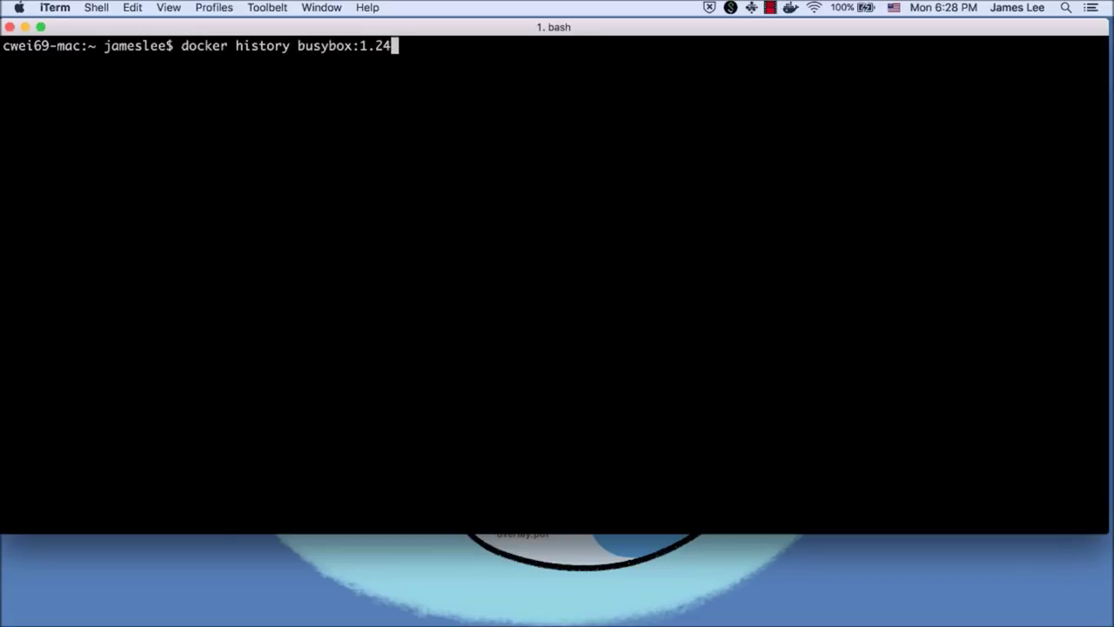
pyautogui.press('Return')
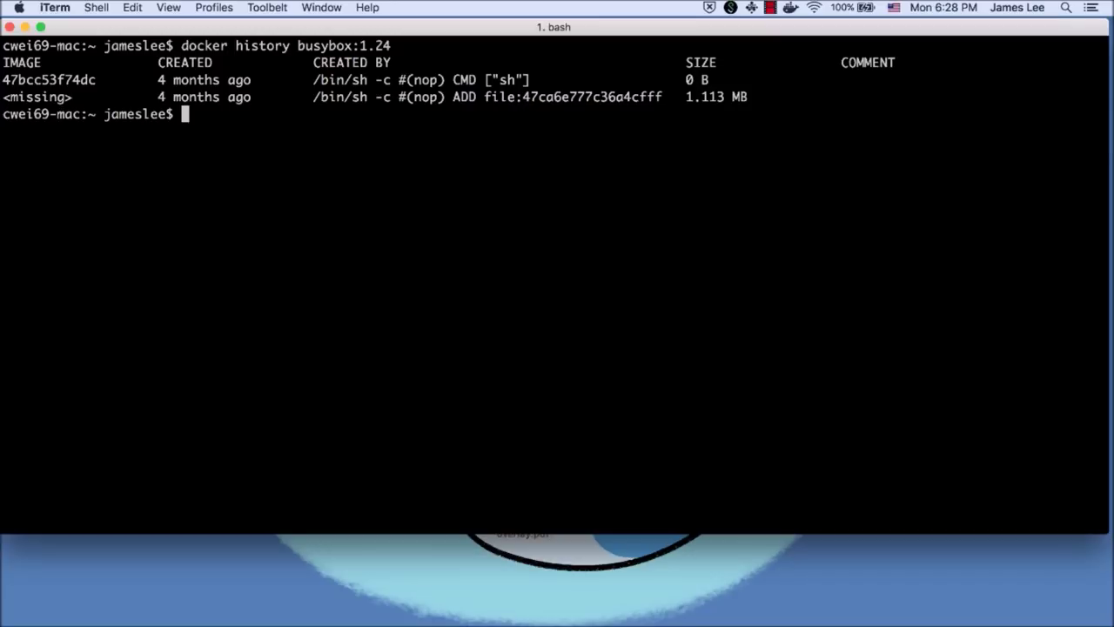
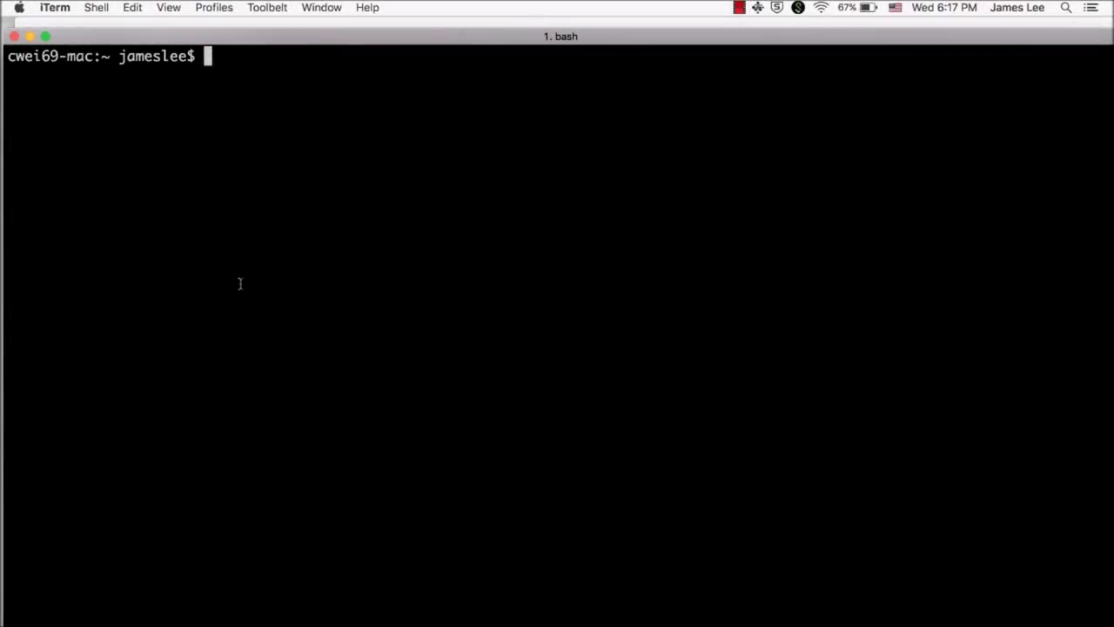
# Start an interactive debian:jessie container, list its root directory, and confirm git is not found.
pyautogui.write('docker')
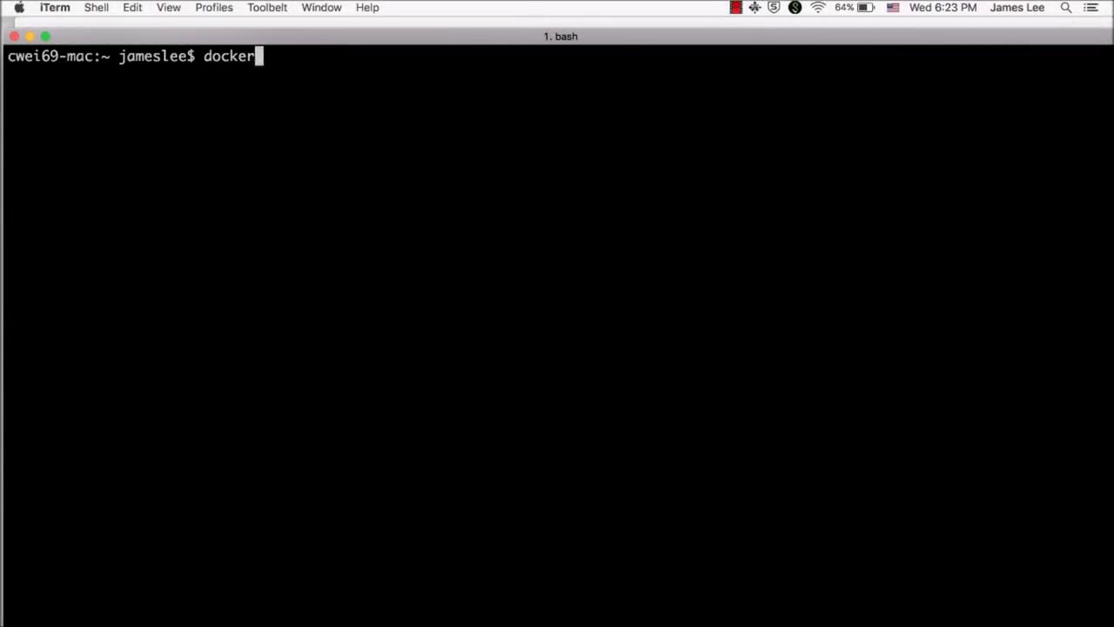
pyautogui.write(' run -it d')
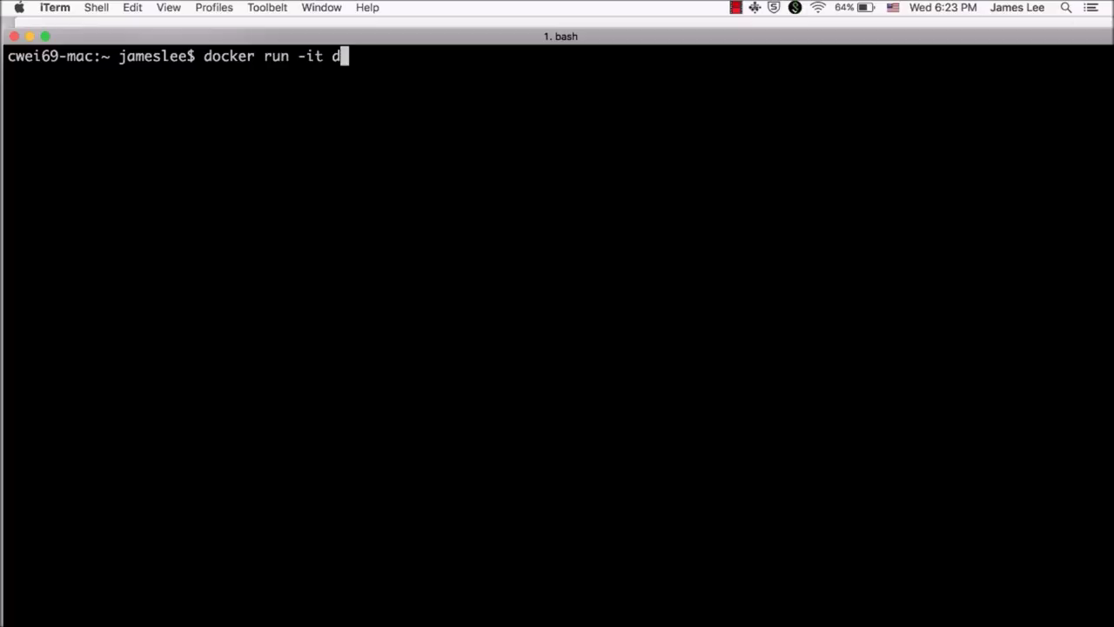
pyautogui.write('ebian:jessie')
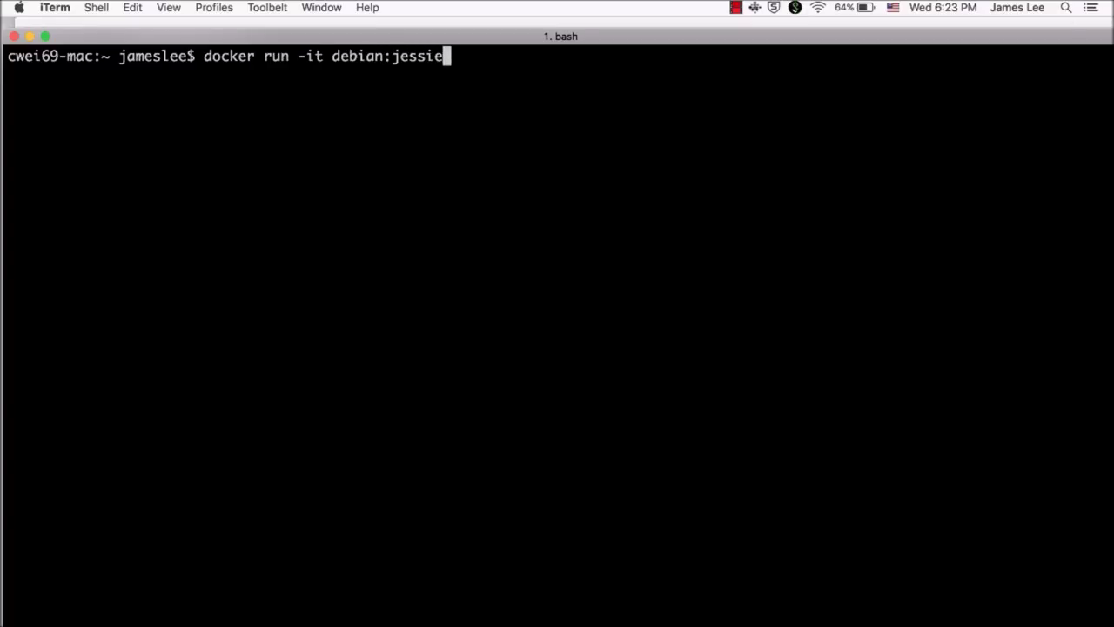
pyautogui.press('Return')
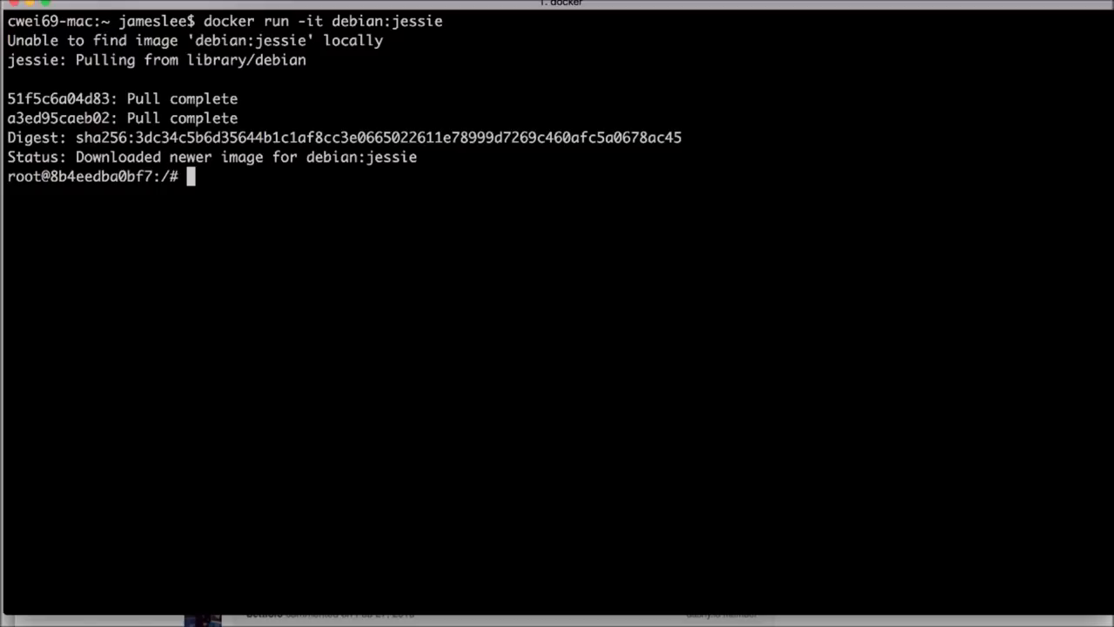
pyautogui.write('ls')
pyautogui.press('Return')
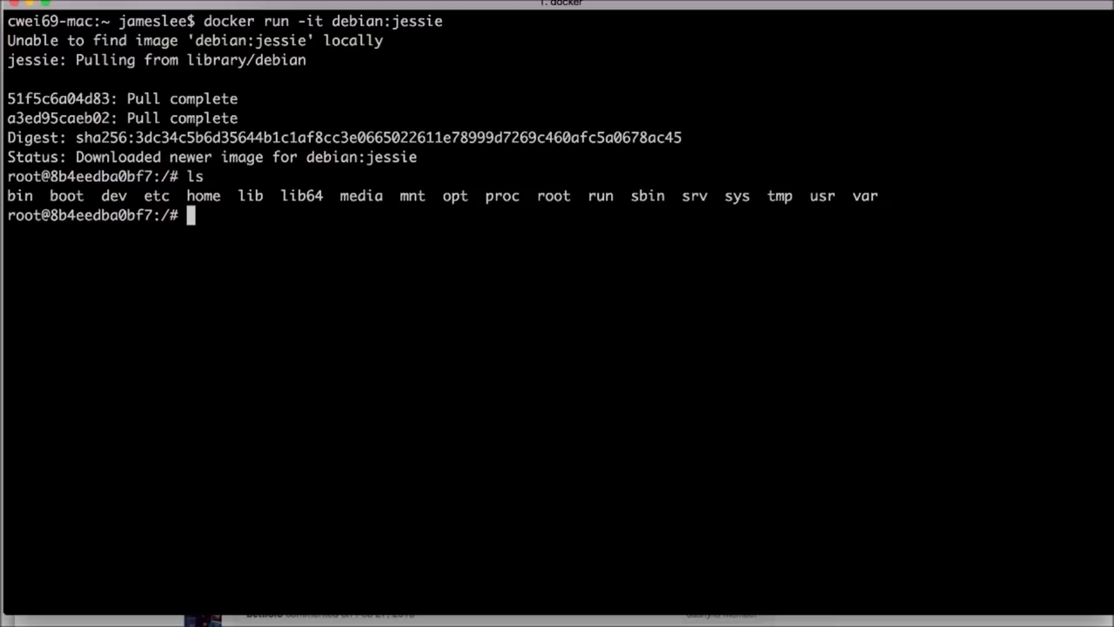
pyautogui.write('git')
pyautogui.press('Return')
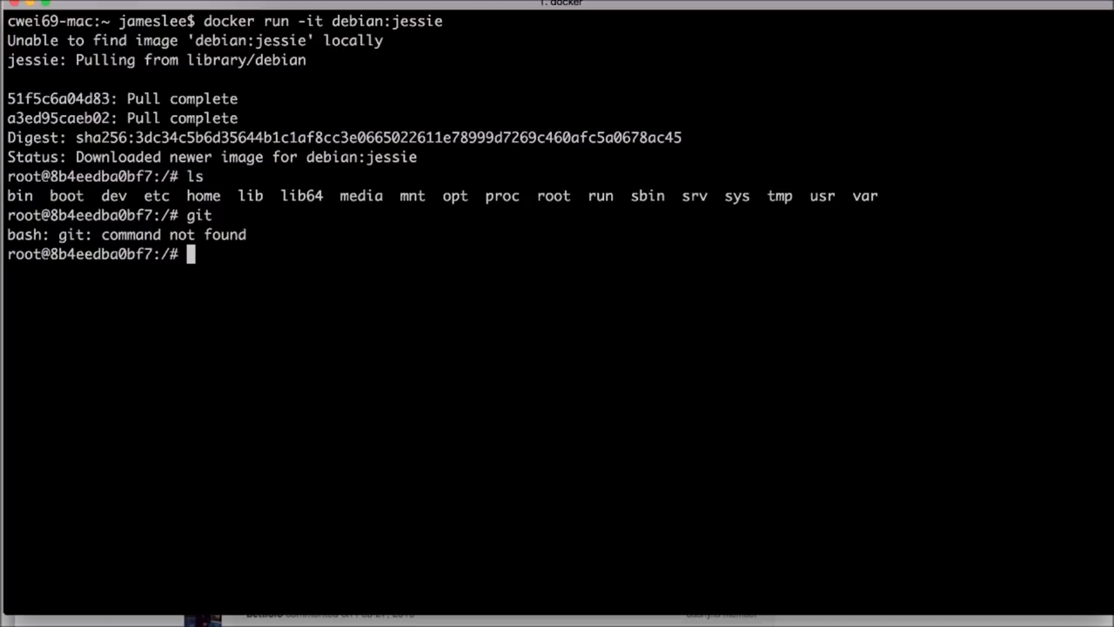
# Run apt-get update and apt-get install -y git, then clear the screen and run git to confirm.
pyautogui.write('apt-get update')
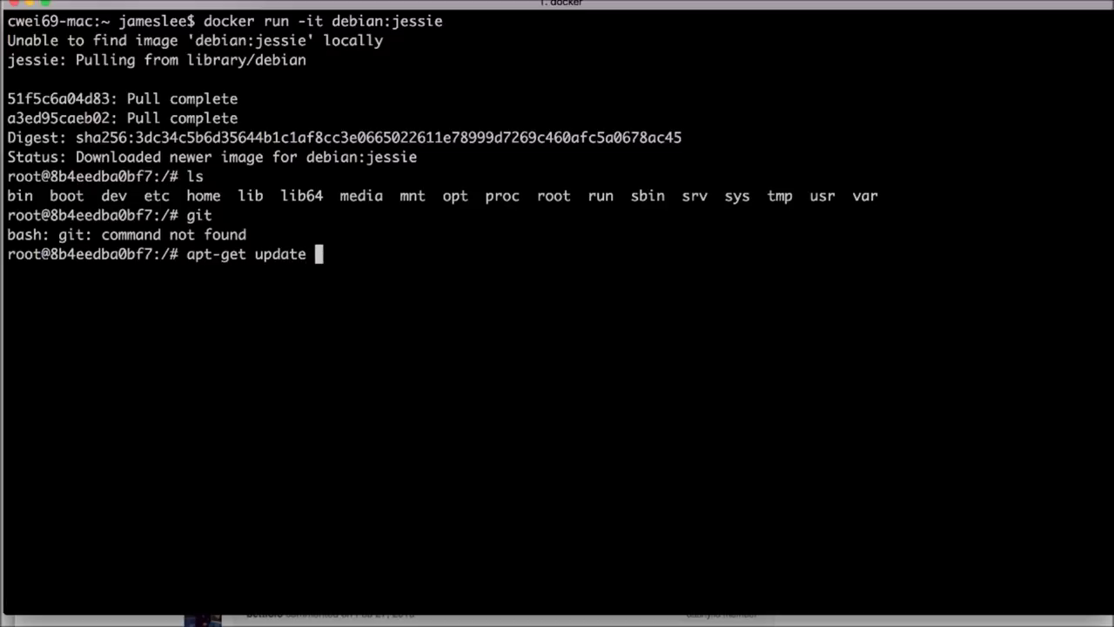
pyautogui.write(' && apt-get in')
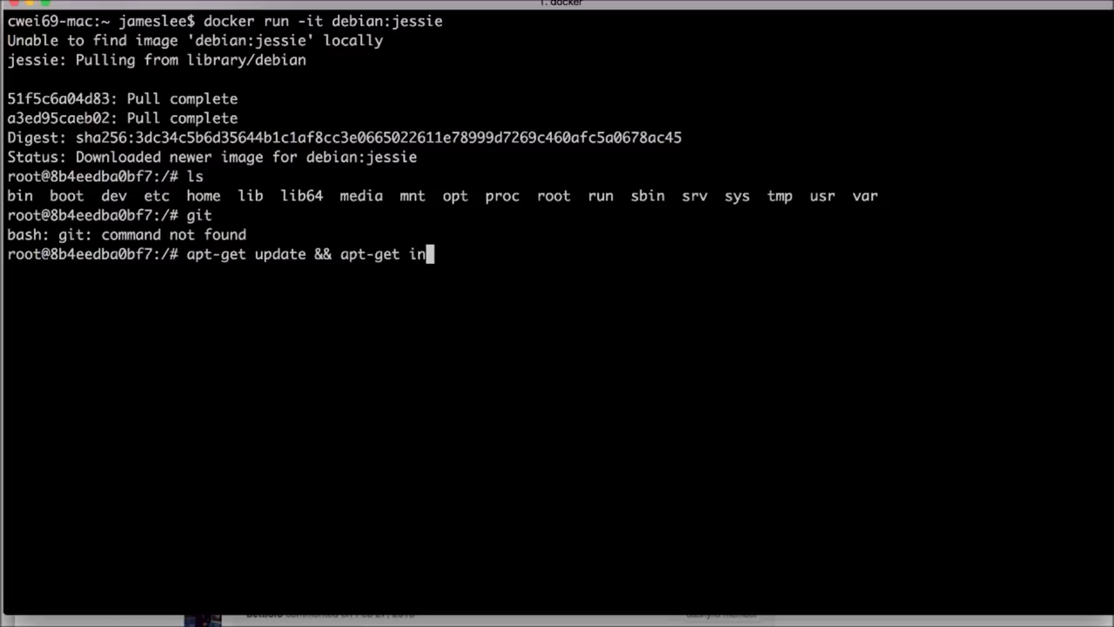
pyautogui.write('stall -')
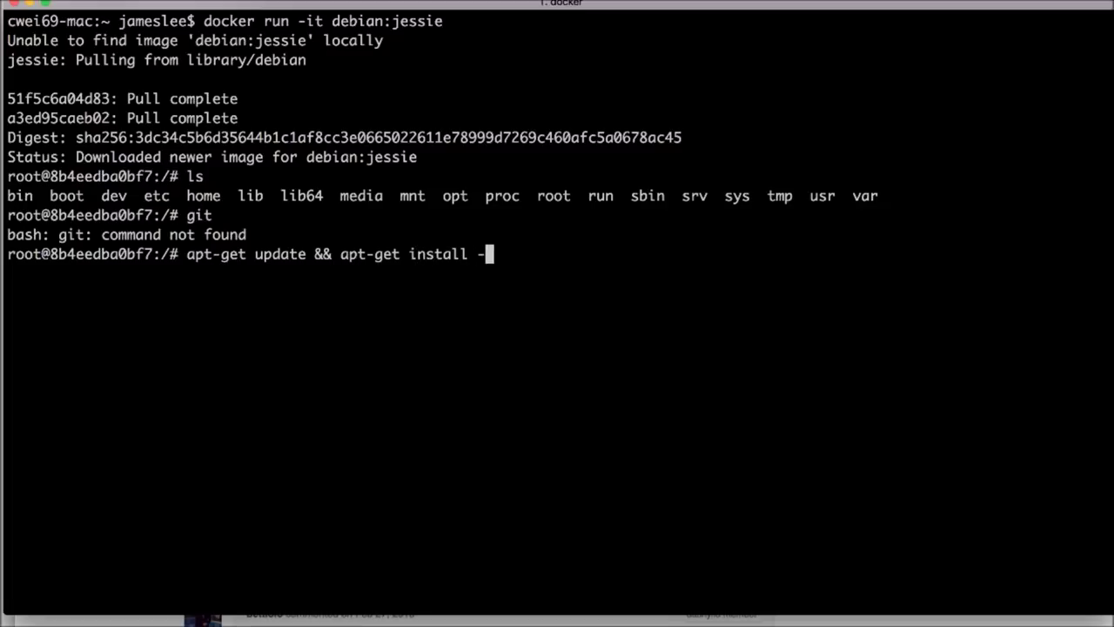
pyautogui.write('y git')
pyautogui.press('Return')
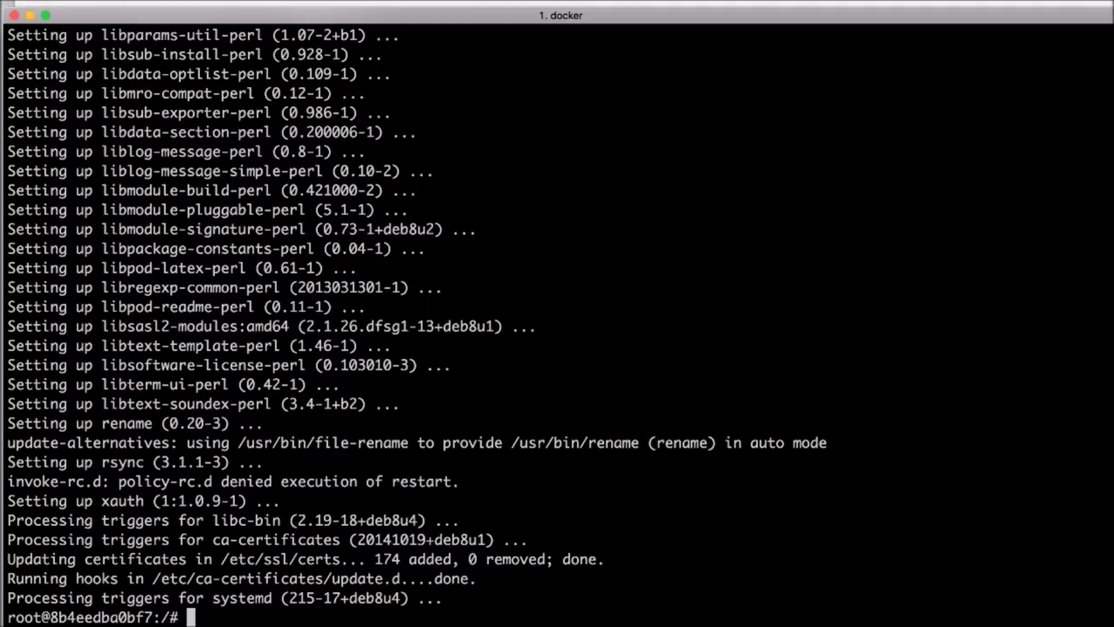
pyautogui.write('clear')
pyautogui.press('Return')
pyautogui.write('git')
pyautogui.press('Return')
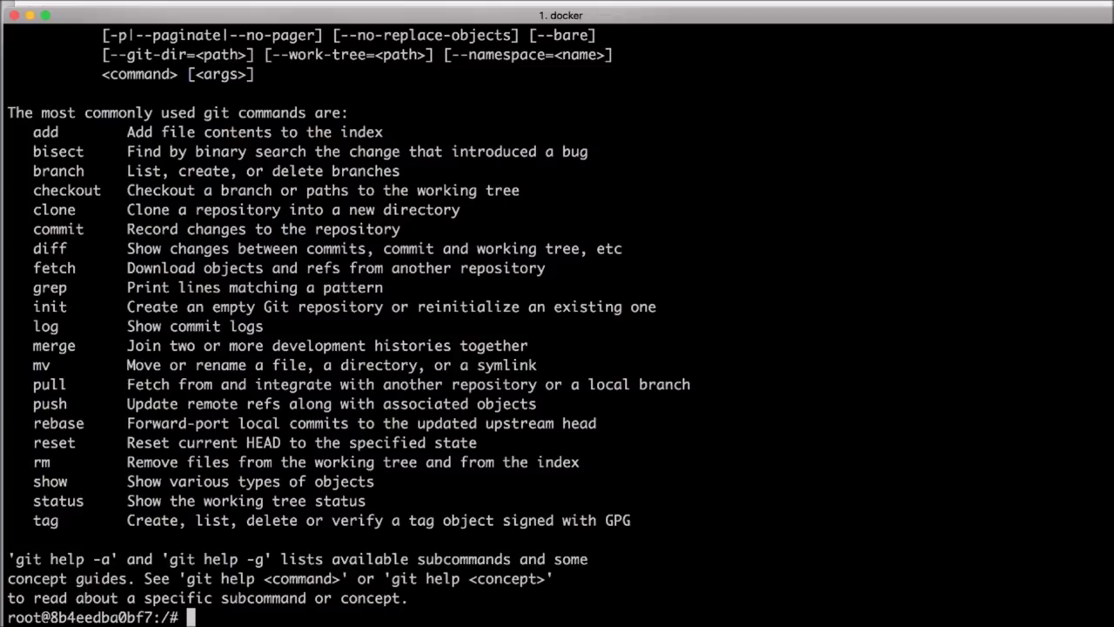
# Exit the container shell to return to the host bash prompt.
pyautogui.write('exit')
pyautogui.press('Return')
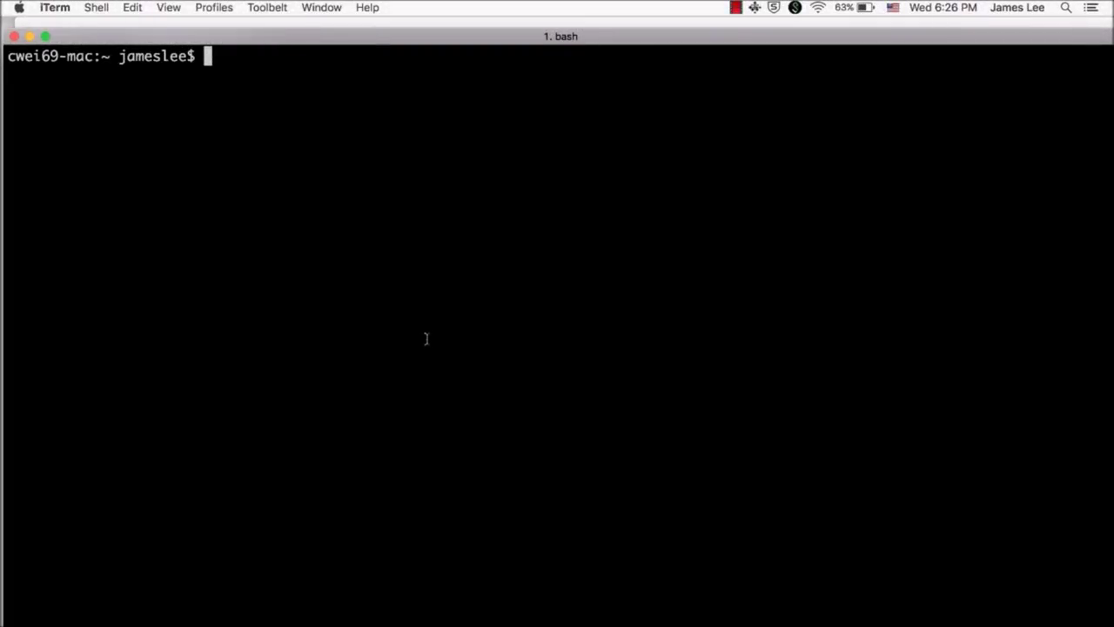
# List all containers and commit exited container 8b4eedba0bf7 as <user>/debian:1.00.
pyautogui.write('docker ps -a')
pyautogui.press('Return')
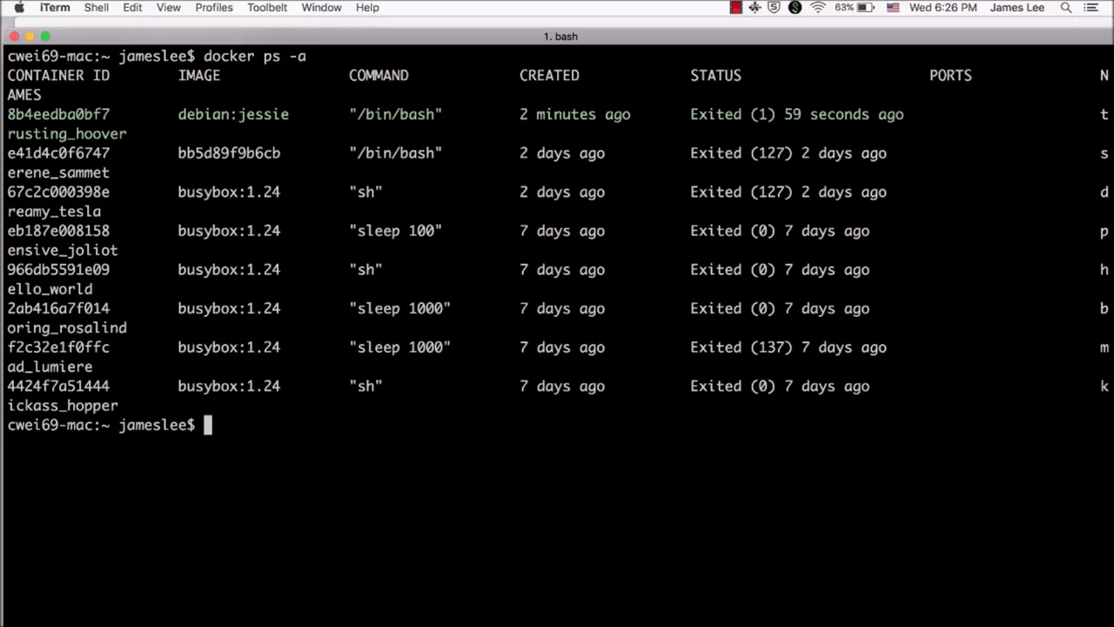
pyautogui.write('docker commit')
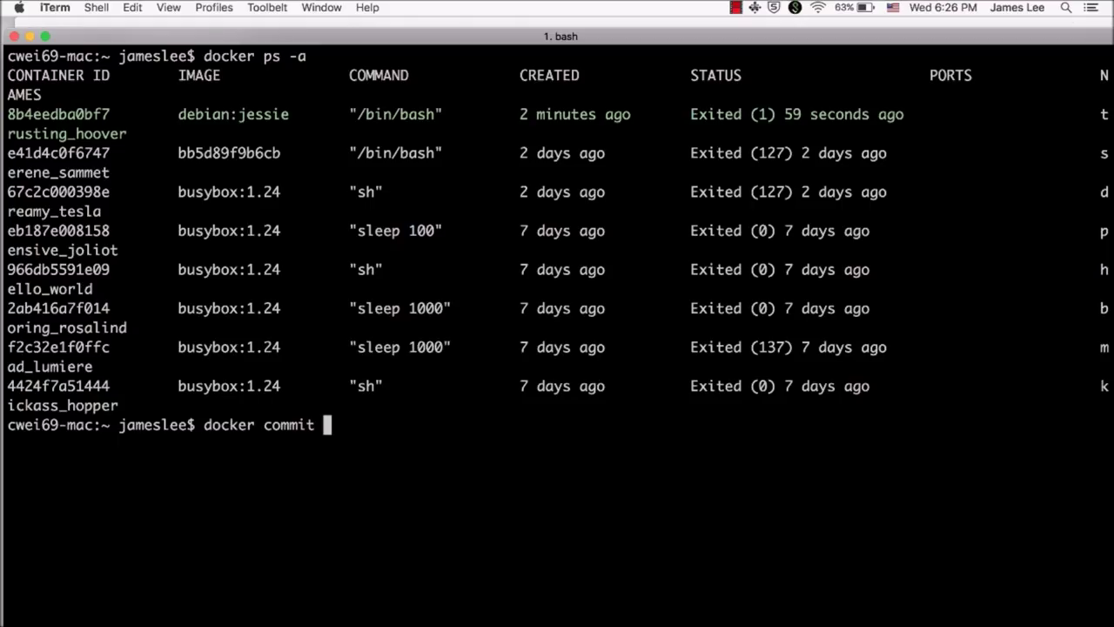
pyautogui.doubleClick(87, 114)
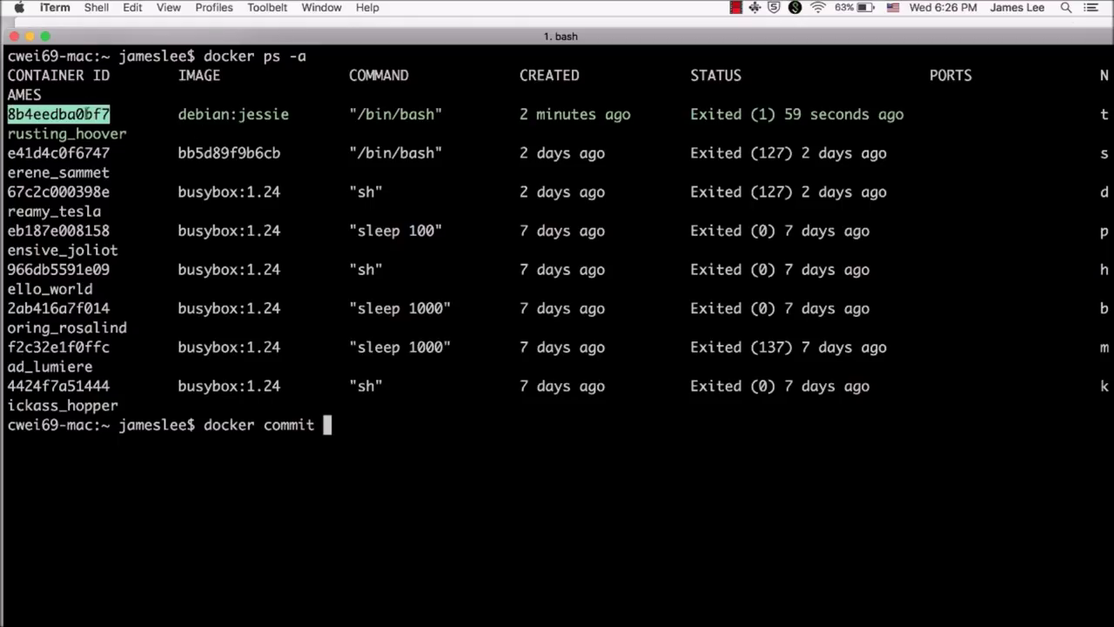
pyautogui.write('8b4eedba0bf7')
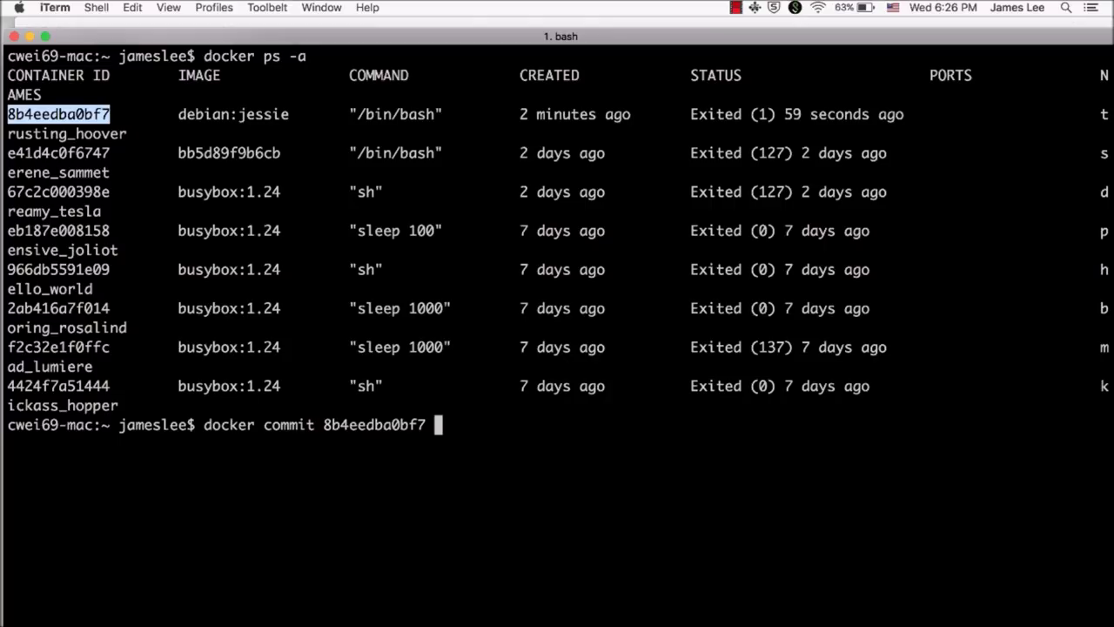
pyautogui.write('jameslee')
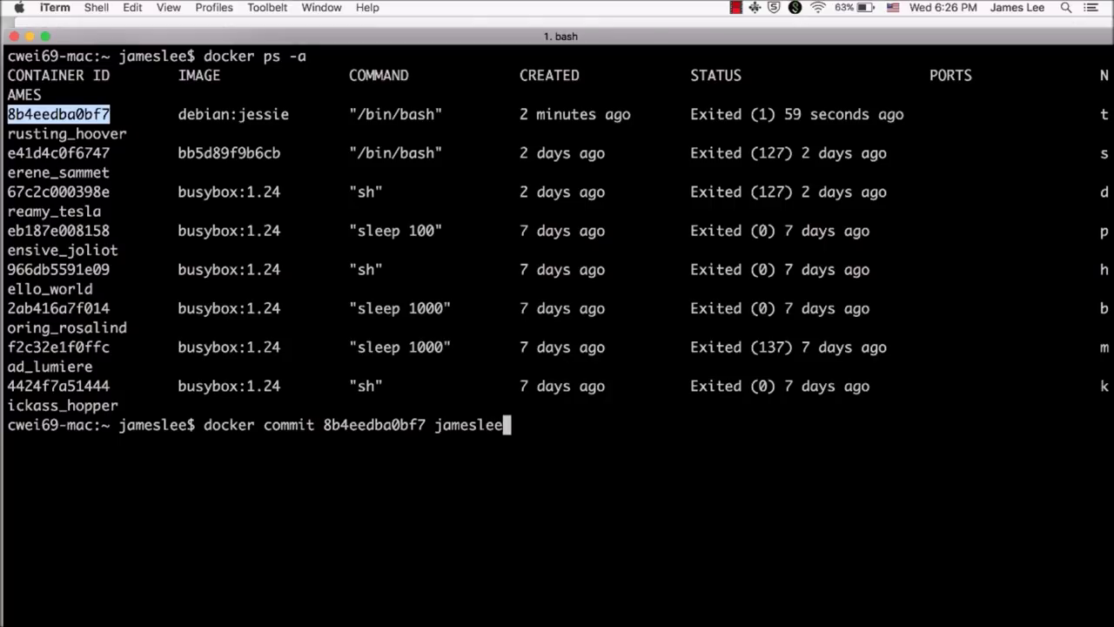
pyautogui.write('/d')
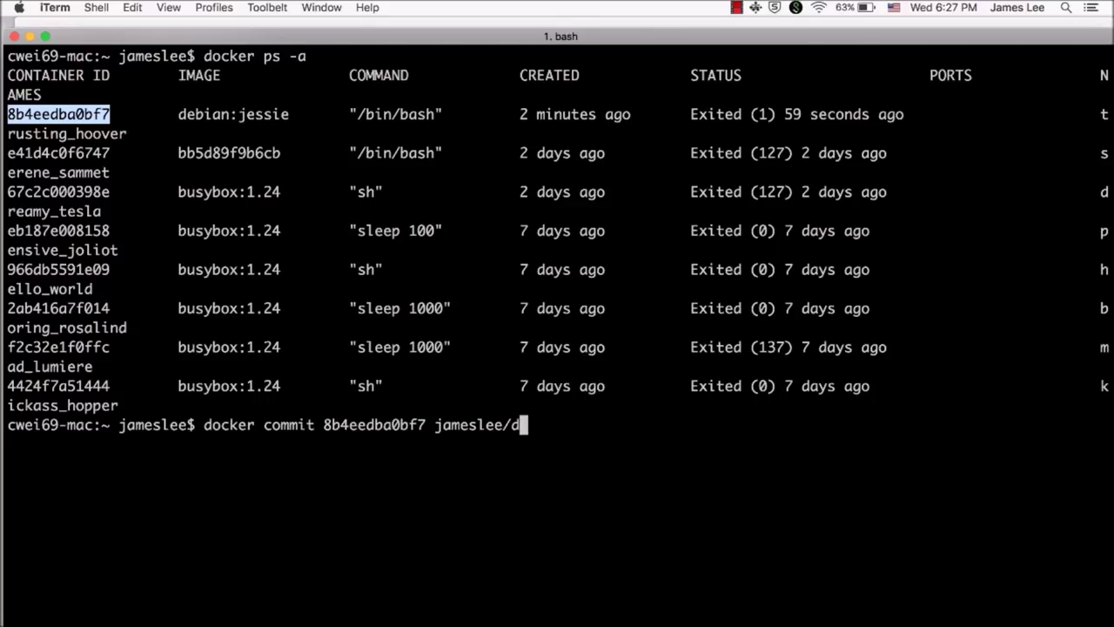
pyautogui.write('ebian:')
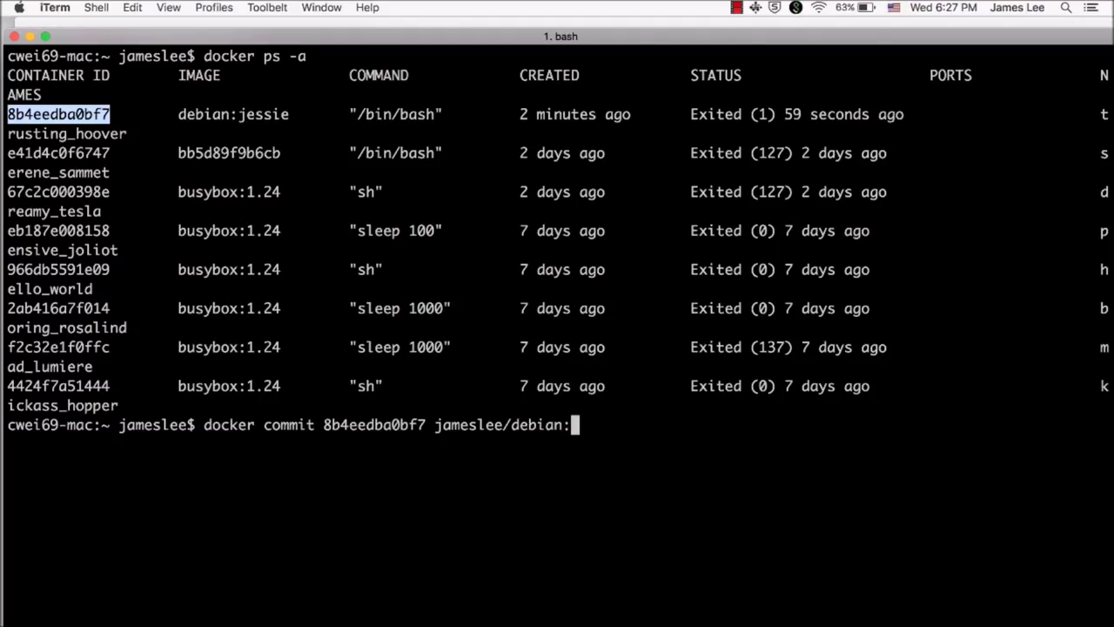
pyautogui.write('1.00')
pyautogui.press('Return')
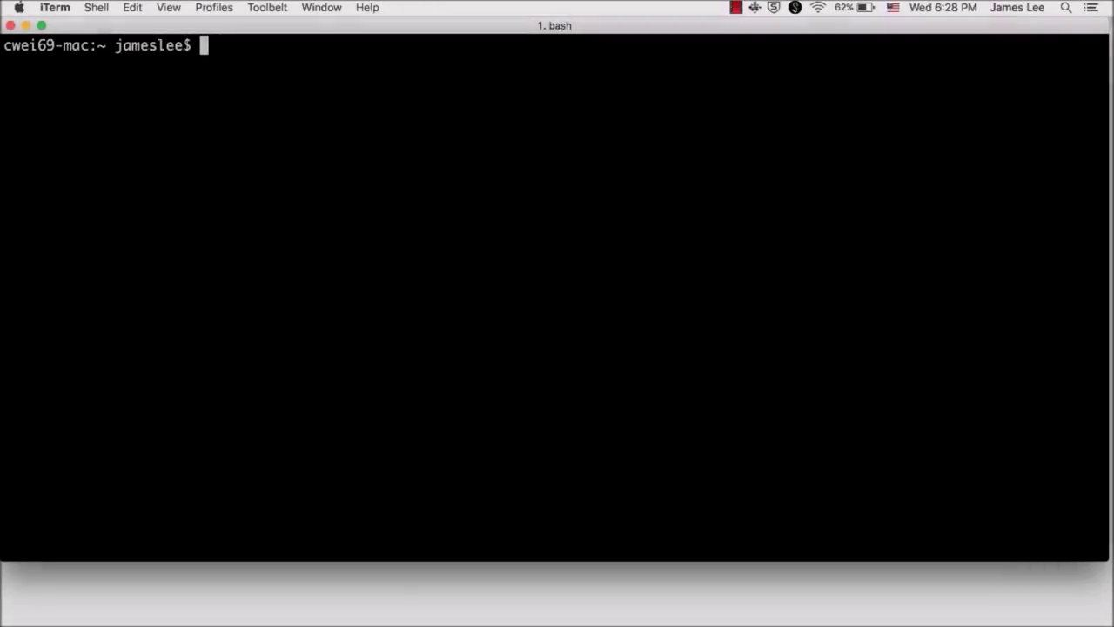
# List local images, start a container from the debian:1.00 image, and confirm git runs inside.
pyautogui.write('dock')
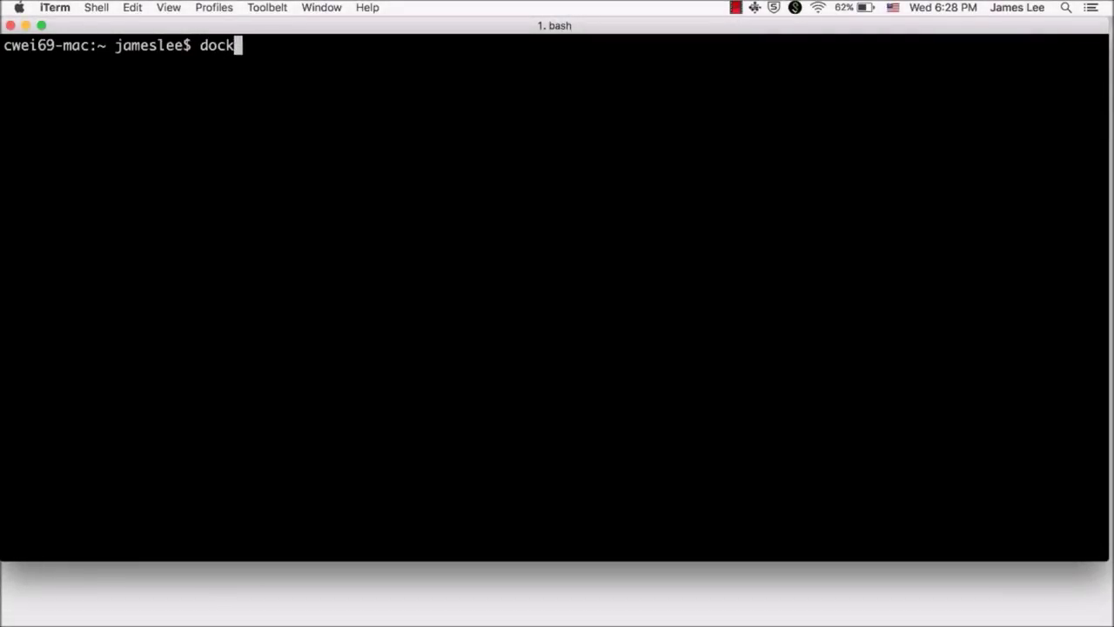
pyautogui.write('er images')
pyautogui.press('Return')
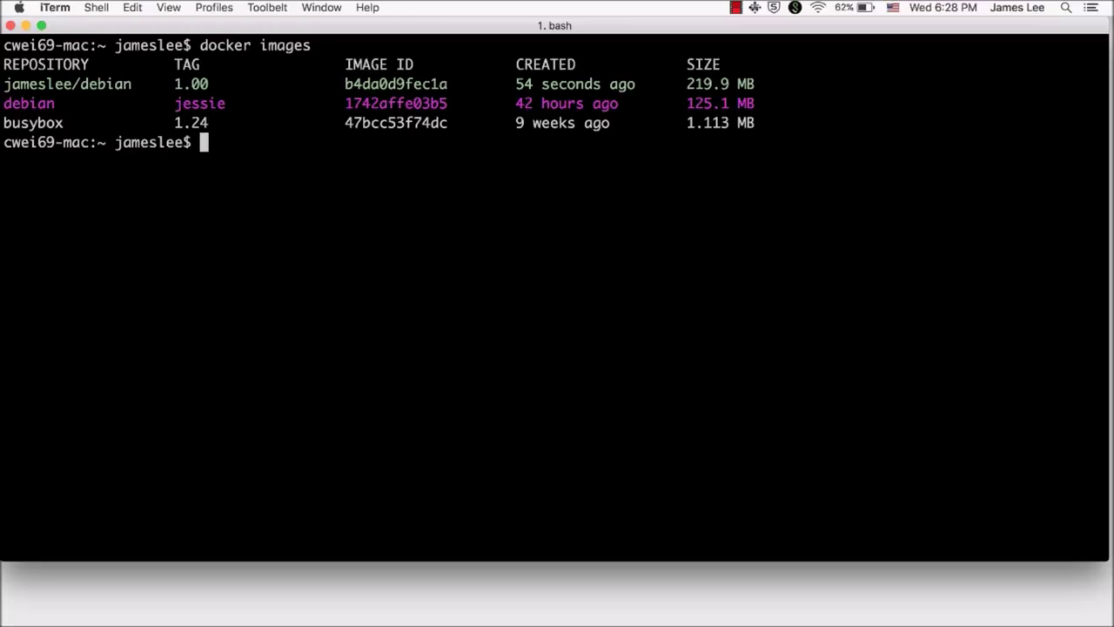
pyautogui.write('docker run ')
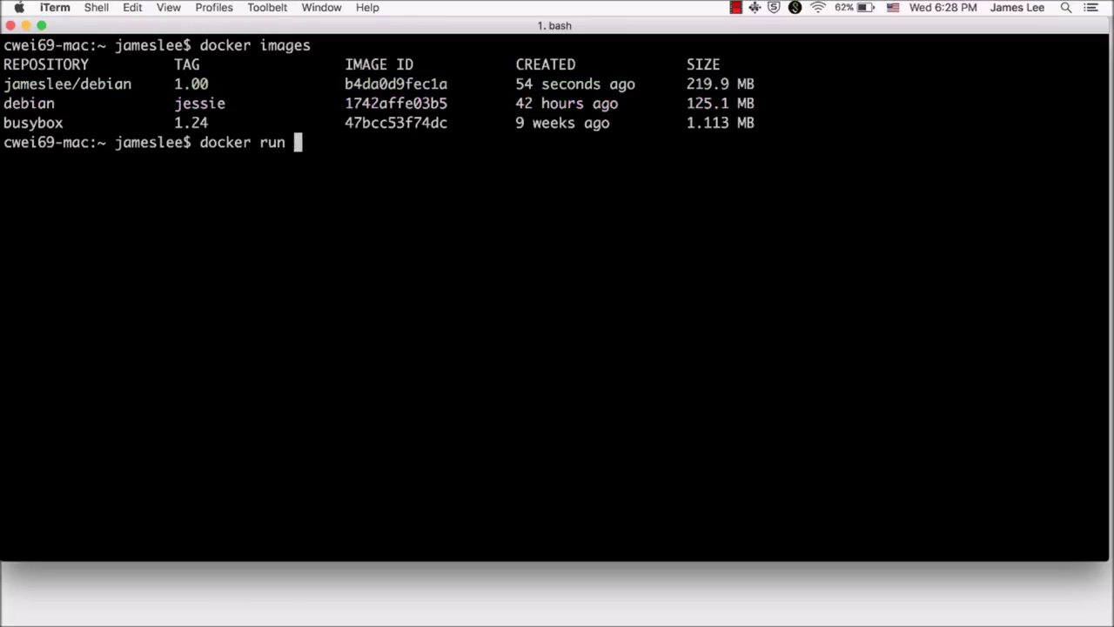
pyautogui.write('-it james')
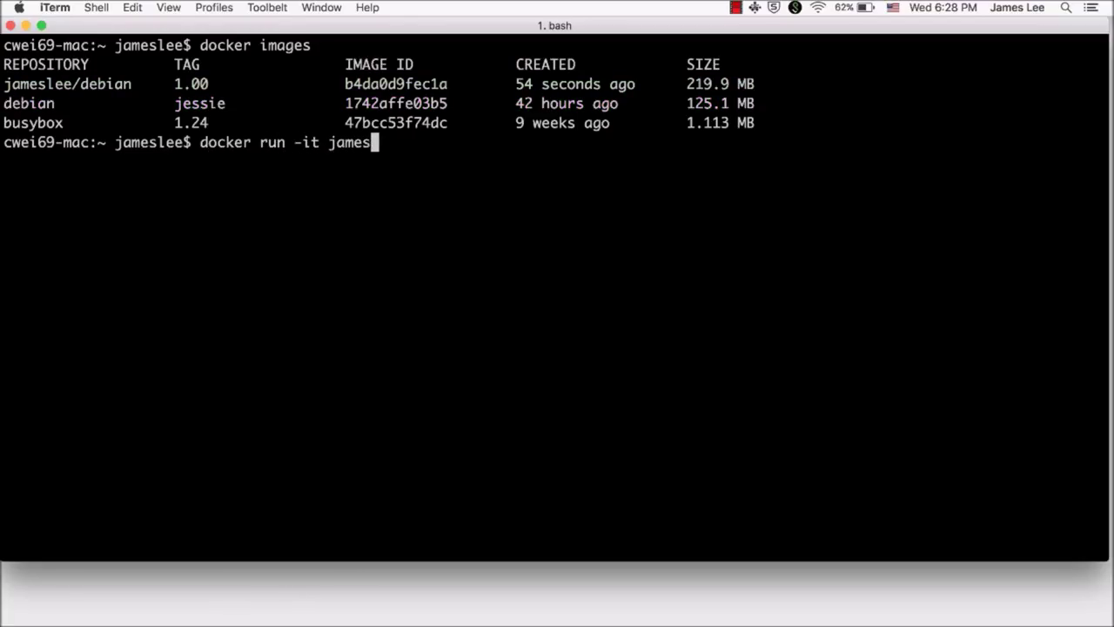
pyautogui.write('lee/debian:1.00')
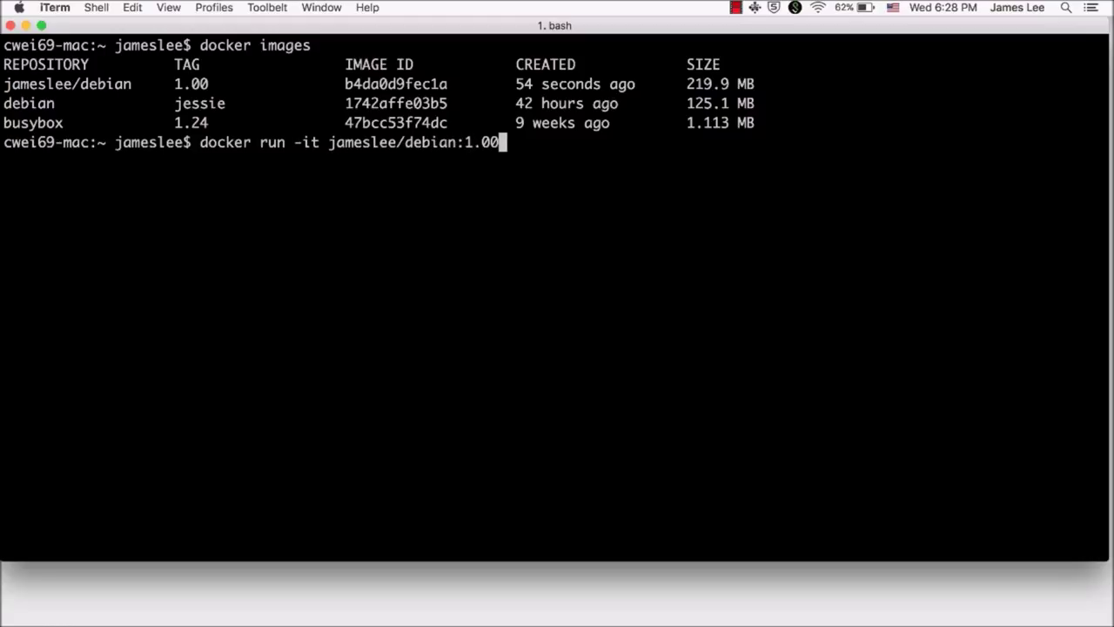
pyautogui.press('Return')
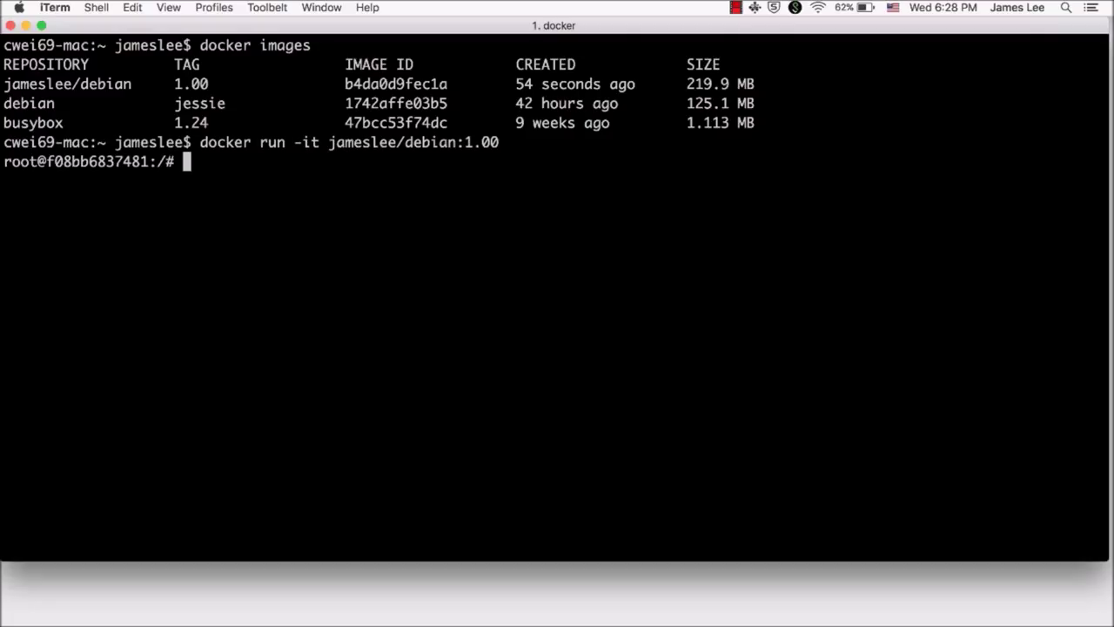
pyautogui.write('ls')
pyautogui.press('Return')
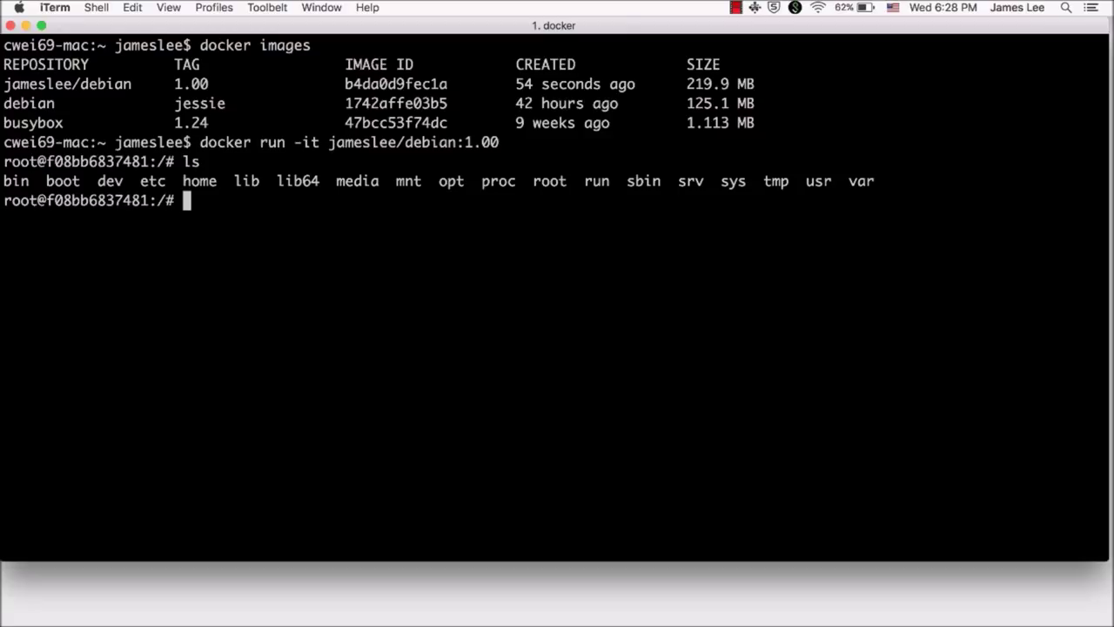
pyautogui.write('git')
pyautogui.press('Return')
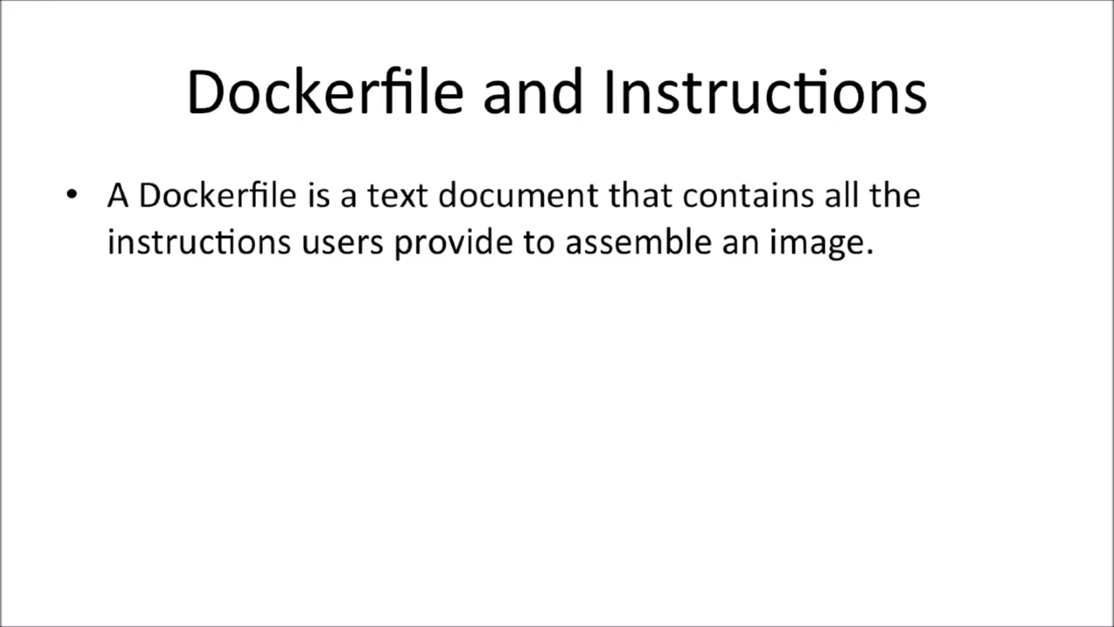
# Reveal the Dockerfile slide's bullets on image layers and build instructions, then begin typing touch Dockerfile.
pyautogui.press('Right')
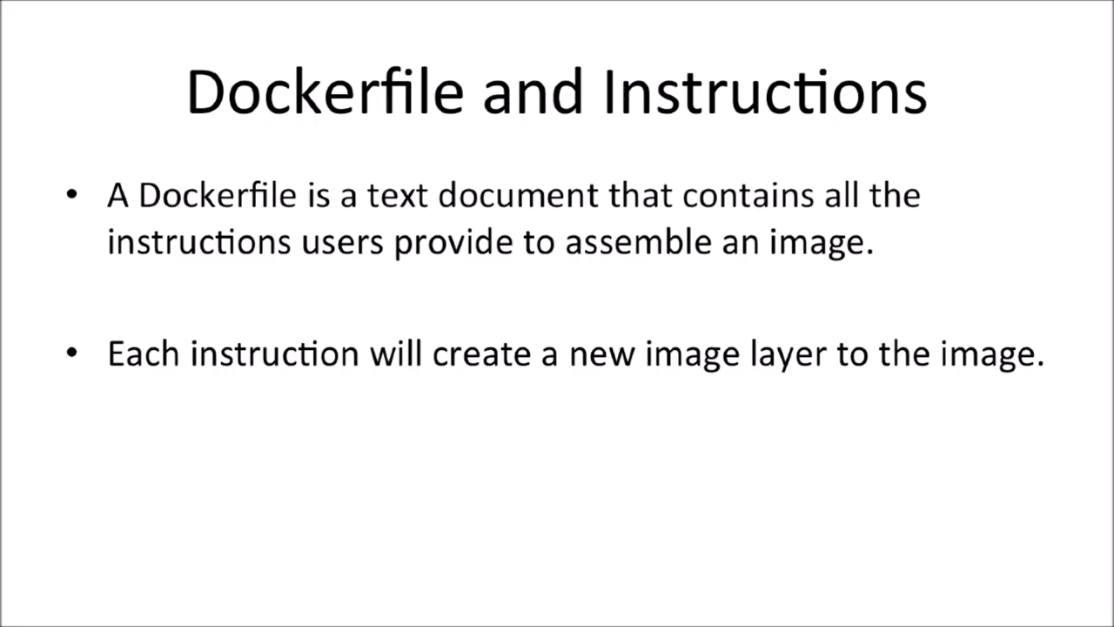
pyautogui.press('Right')
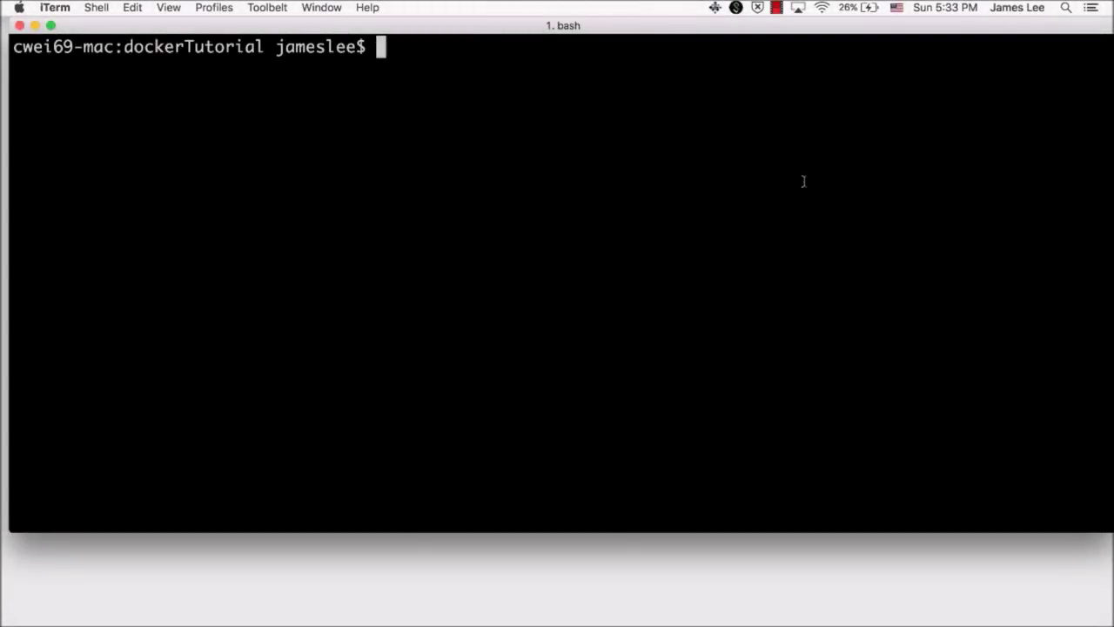
pyautogui.write('touch Docker')
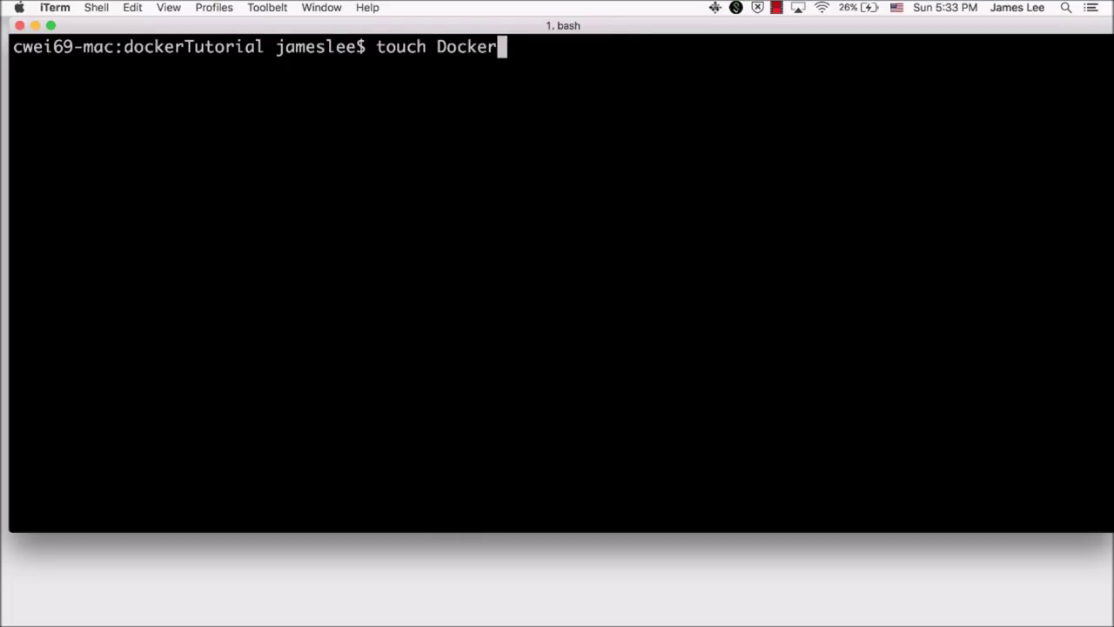
pyautogui.write('file')
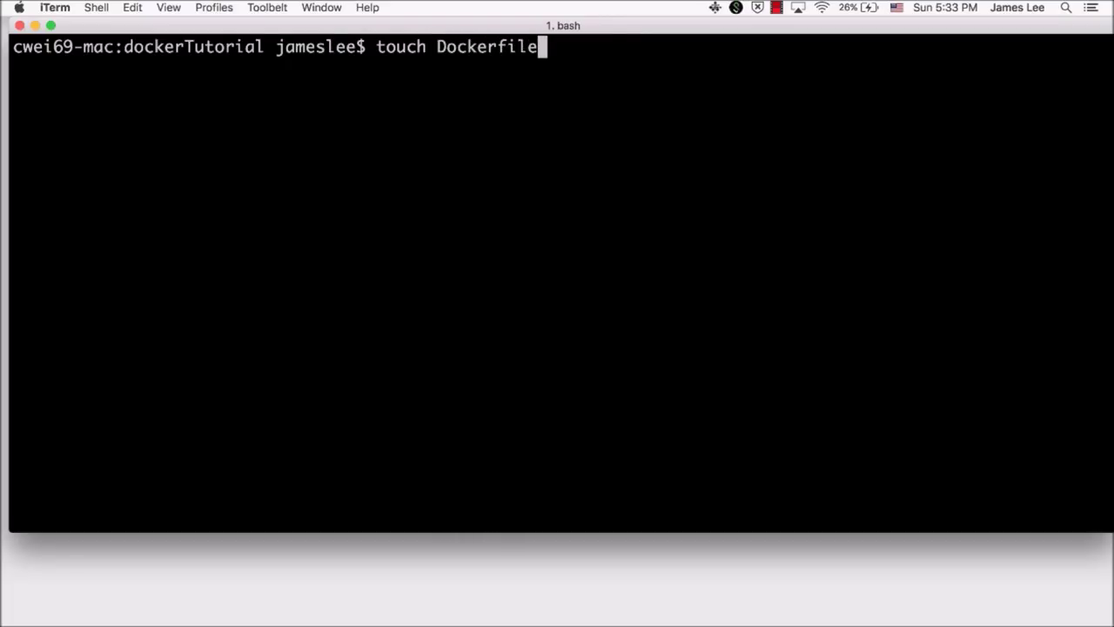
# Create an empty Dockerfile, open it in vim, and write 'FROM debian:jessie' with a RUN line begun.
pyautogui.press('Return')
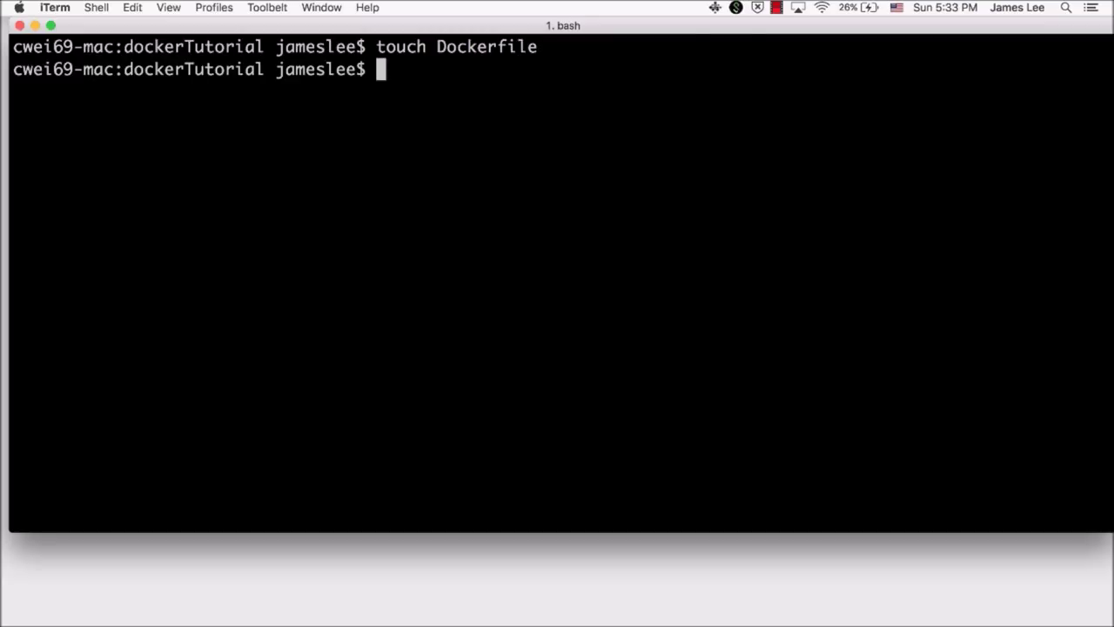
pyautogui.write('vi Dockerfile')
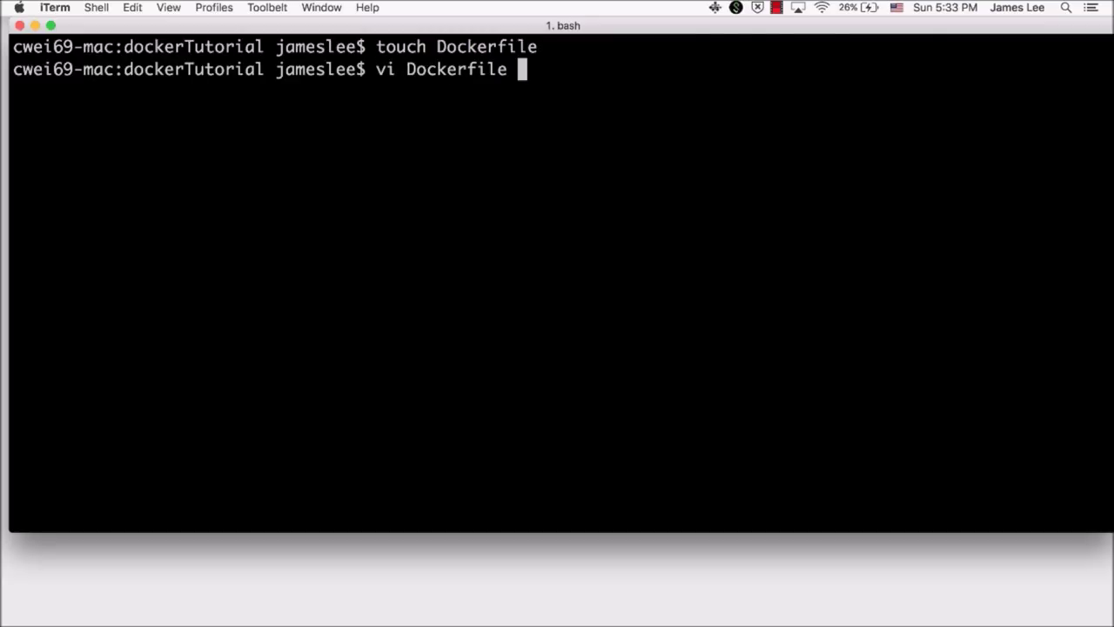
pyautogui.press('Return')
pyautogui.press('i')
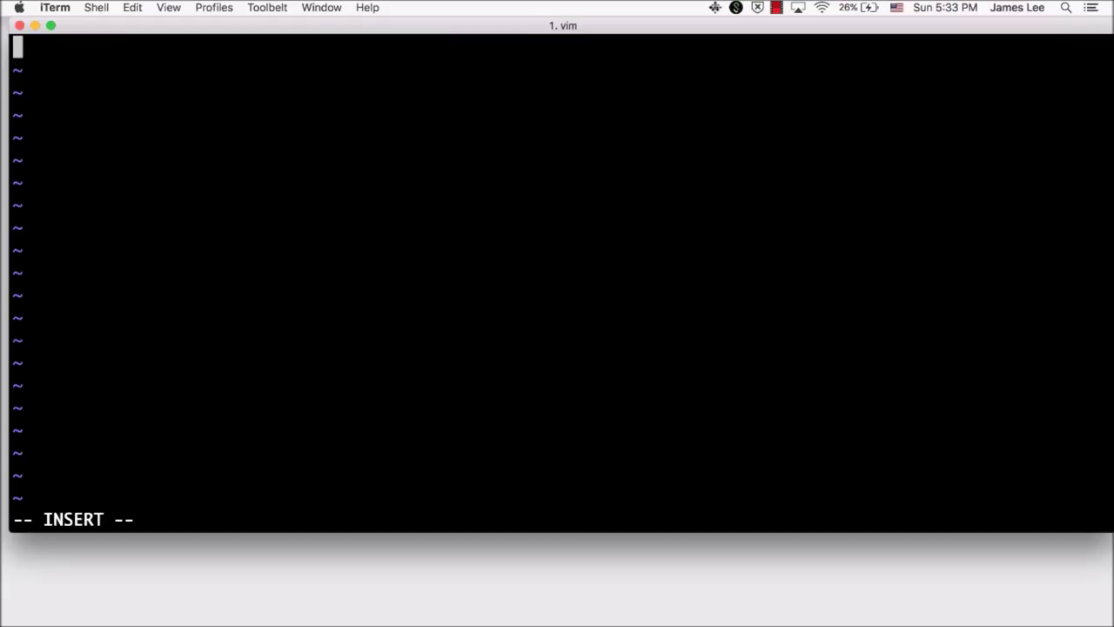
pyautogui.write('FROM')
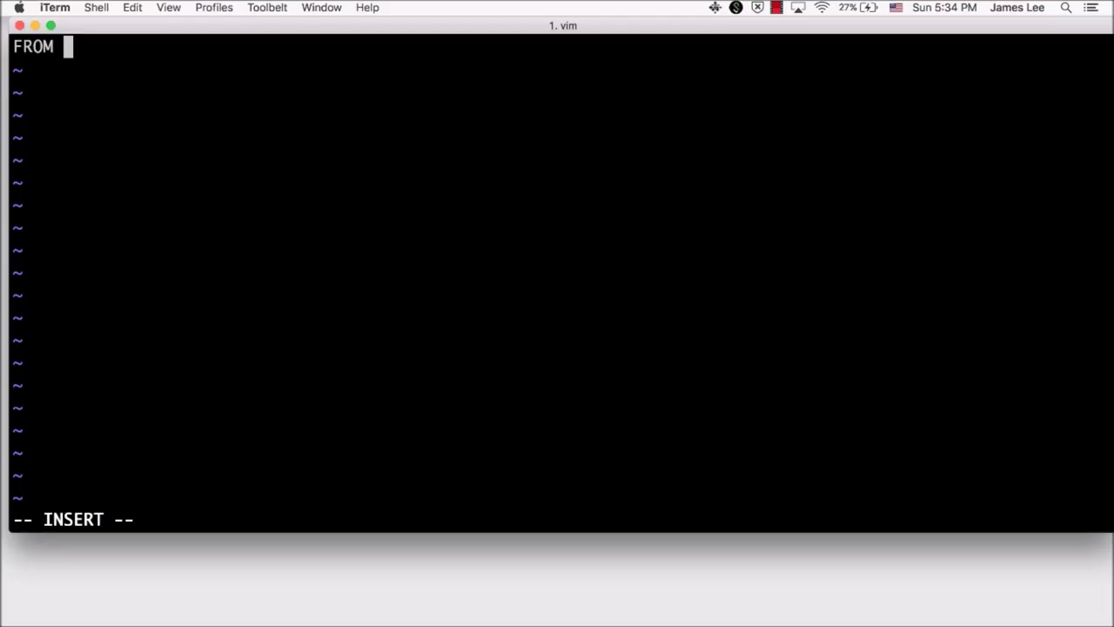
pyautogui.write('debian')
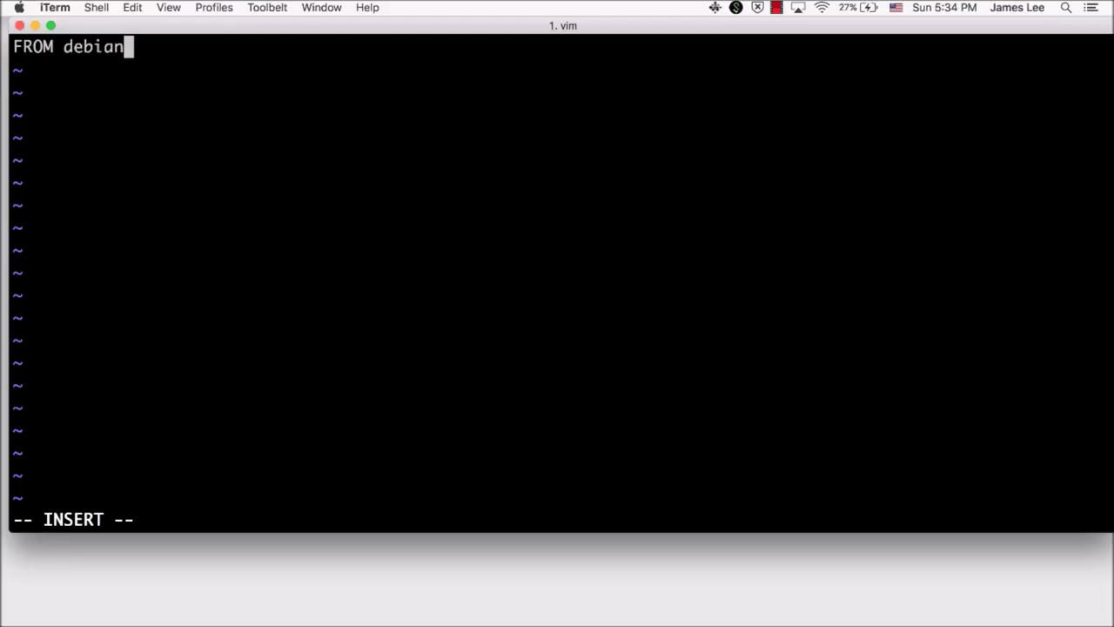
pyautogui.write(':jessie')
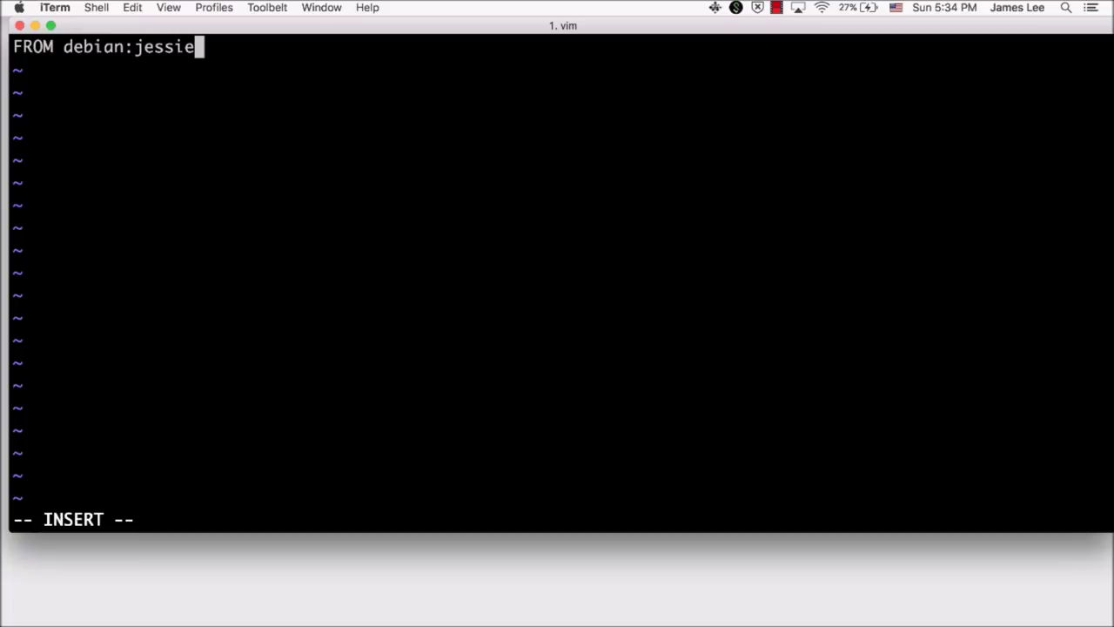
pyautogui.press('Return')
pyautogui.write('RUN')
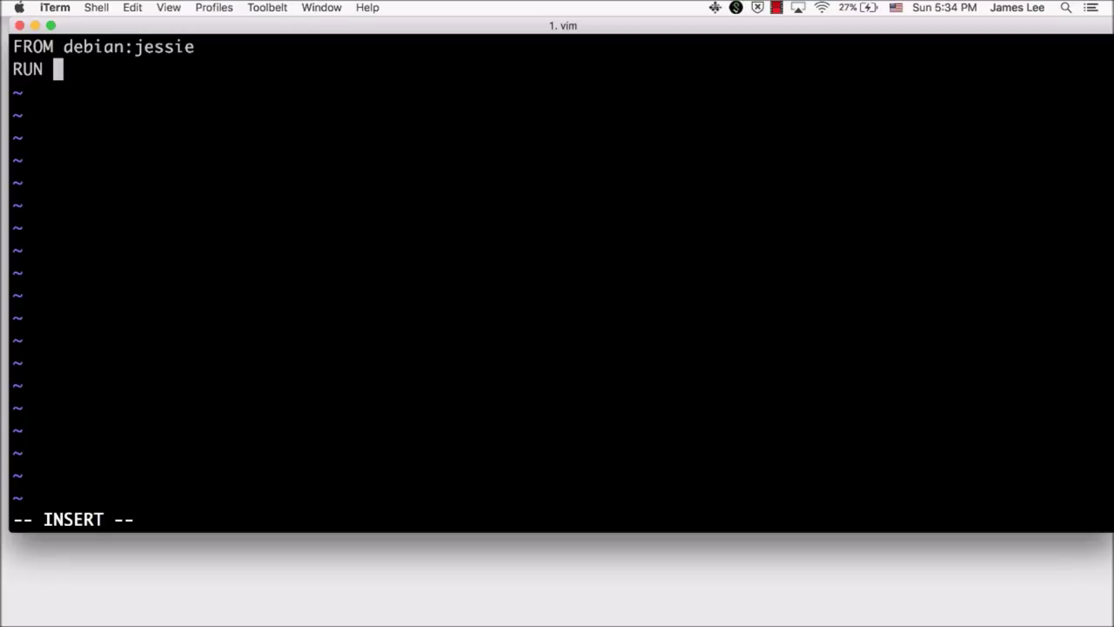
# Add RUN lines for apt-get update, apt-get install -y git and apt-get install -y vim, then type :wq!
pyautogui.write('apt-')
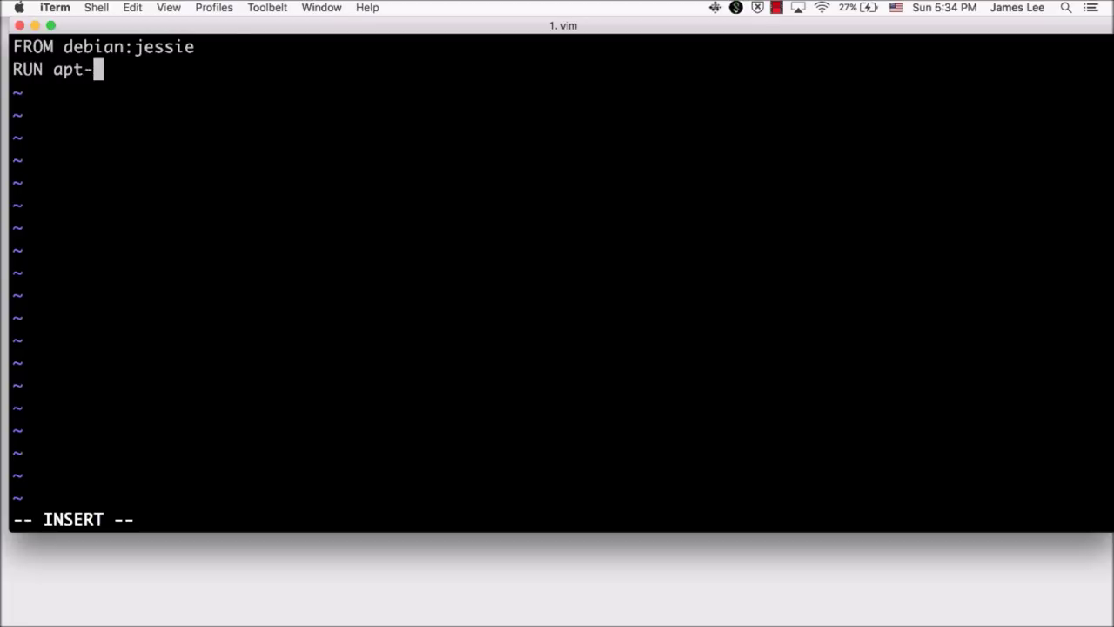
pyautogui.write('get update')
pyautogui.press('Return')
pyautogui.write('RUN apt-get')
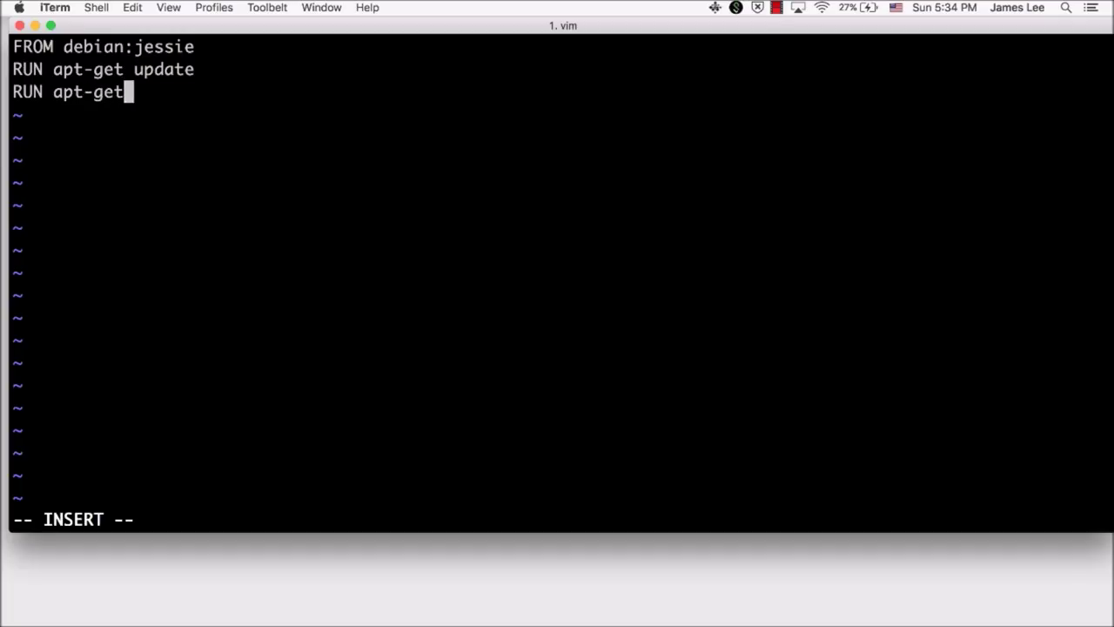
pyautogui.write(' install -y ')
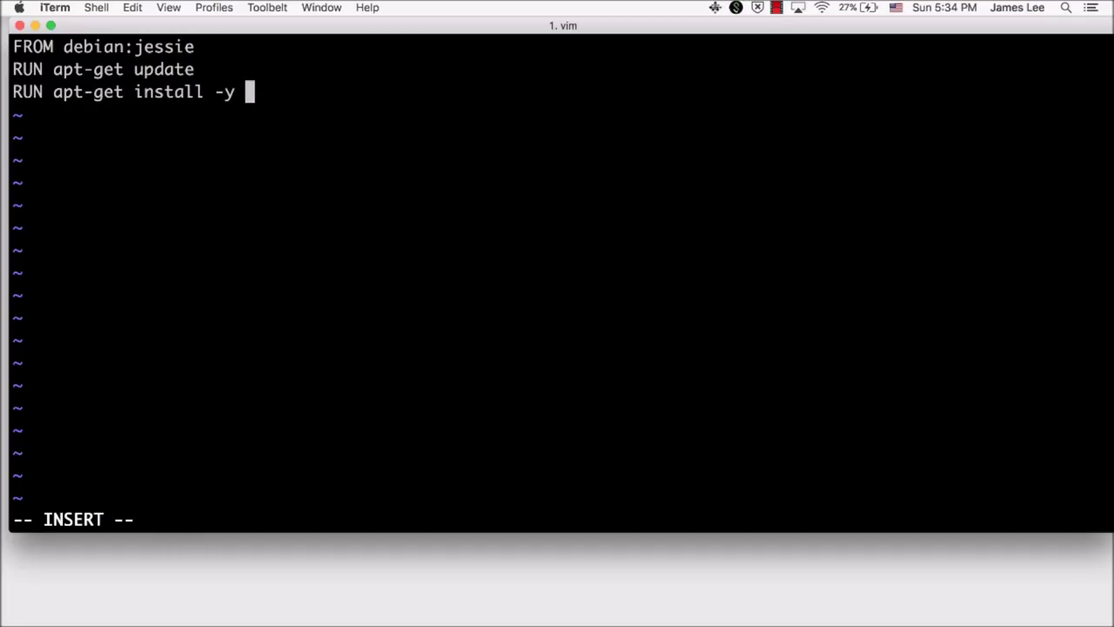
pyautogui.write('git')
pyautogui.press('Return')
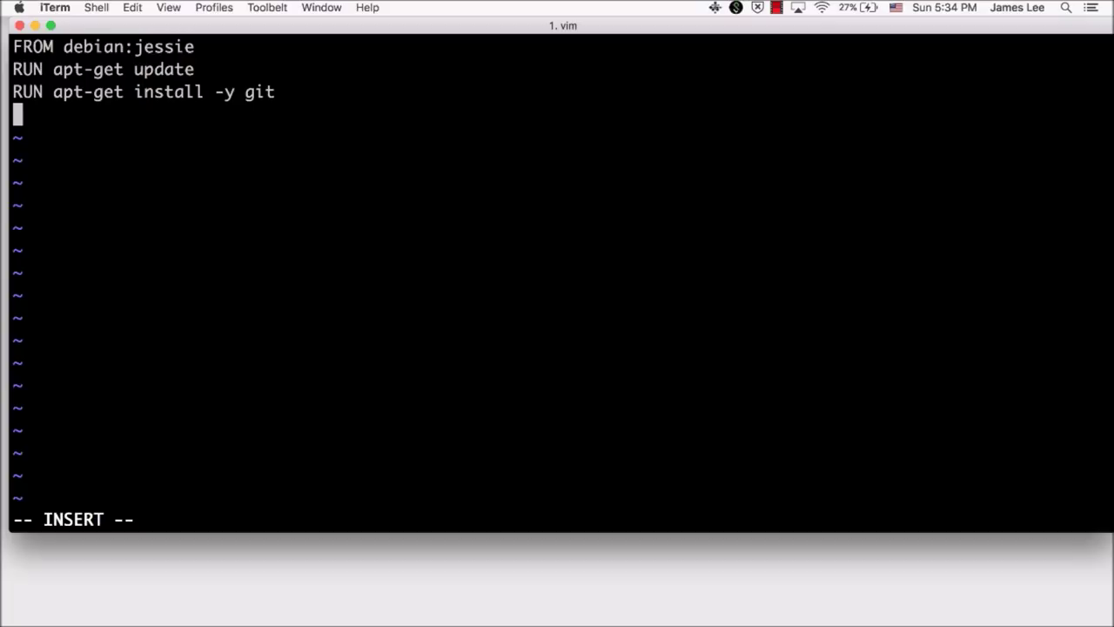
pyautogui.write('RUN apt-get')
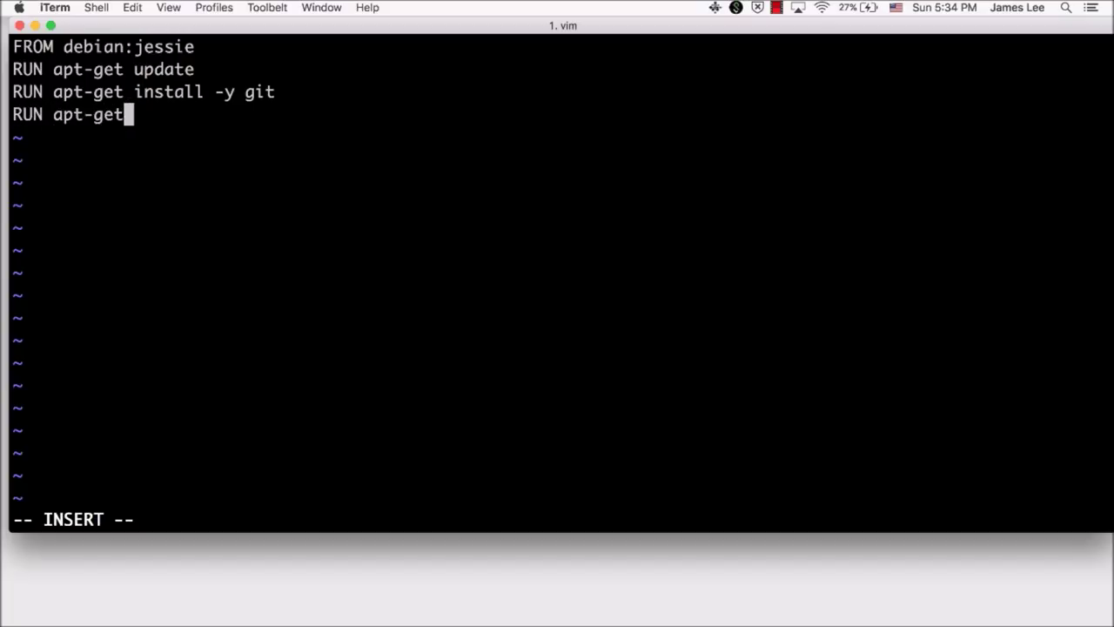
pyautogui.write(' install -y vim')
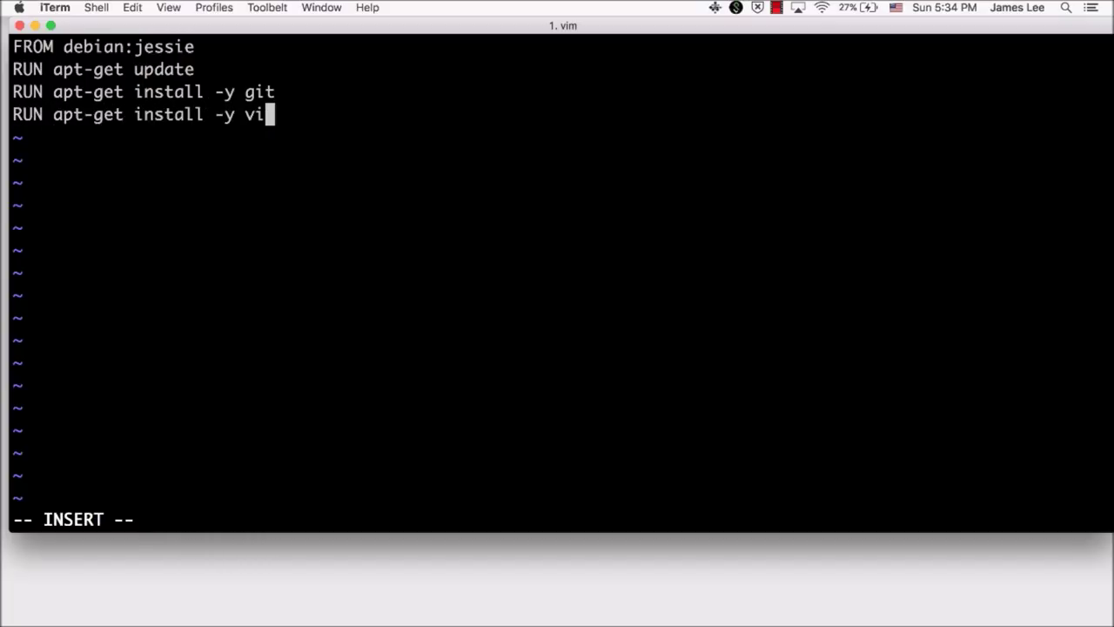
pyautogui.press('Escape')
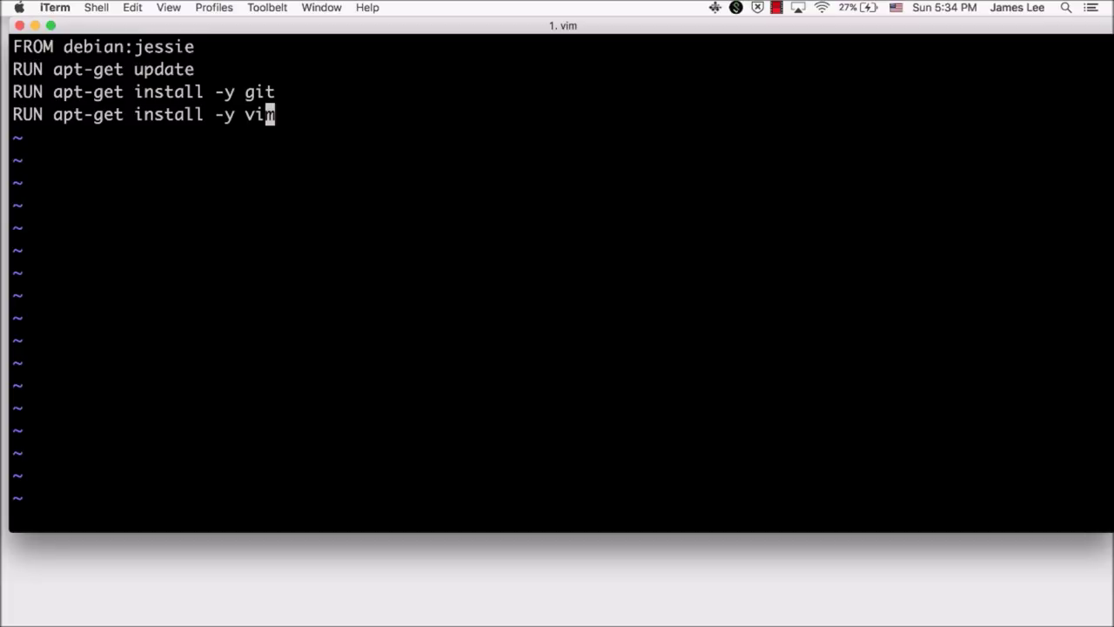
pyautogui.write(':wq!')
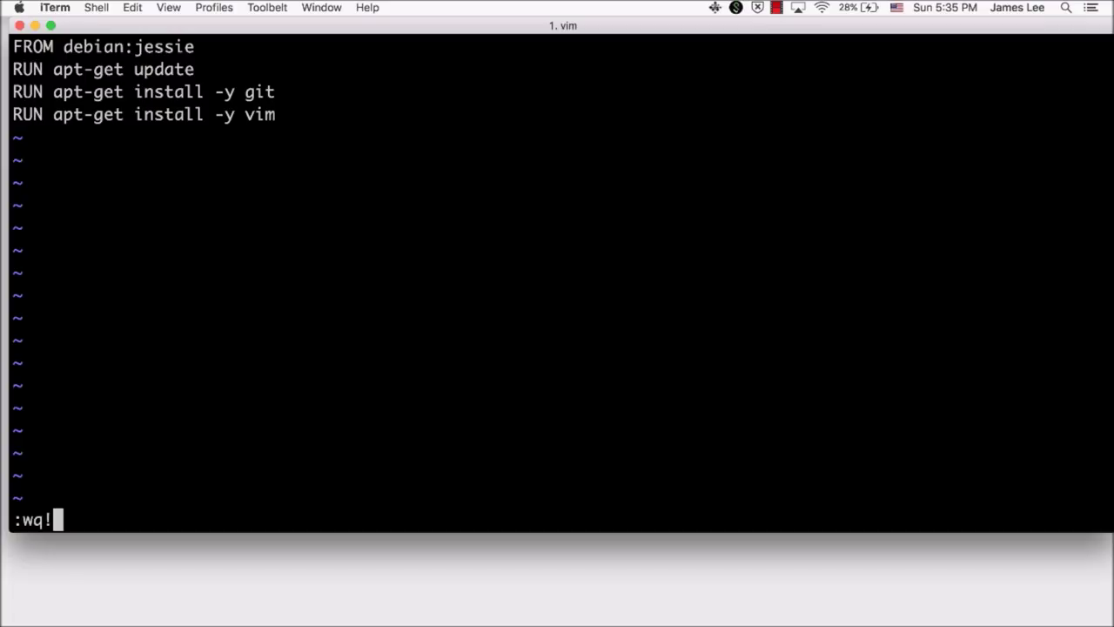
# Save and quit vim, then enter a docker build -t command tagging the image <user>/debian.
pyautogui.press('Return')
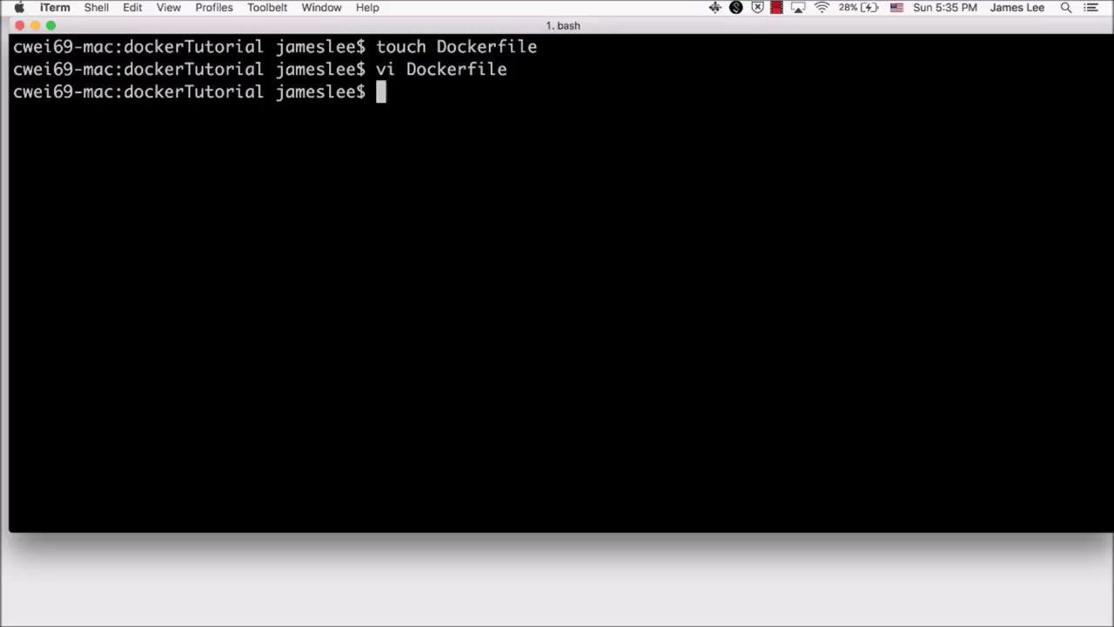
pyautogui.write('docker build')
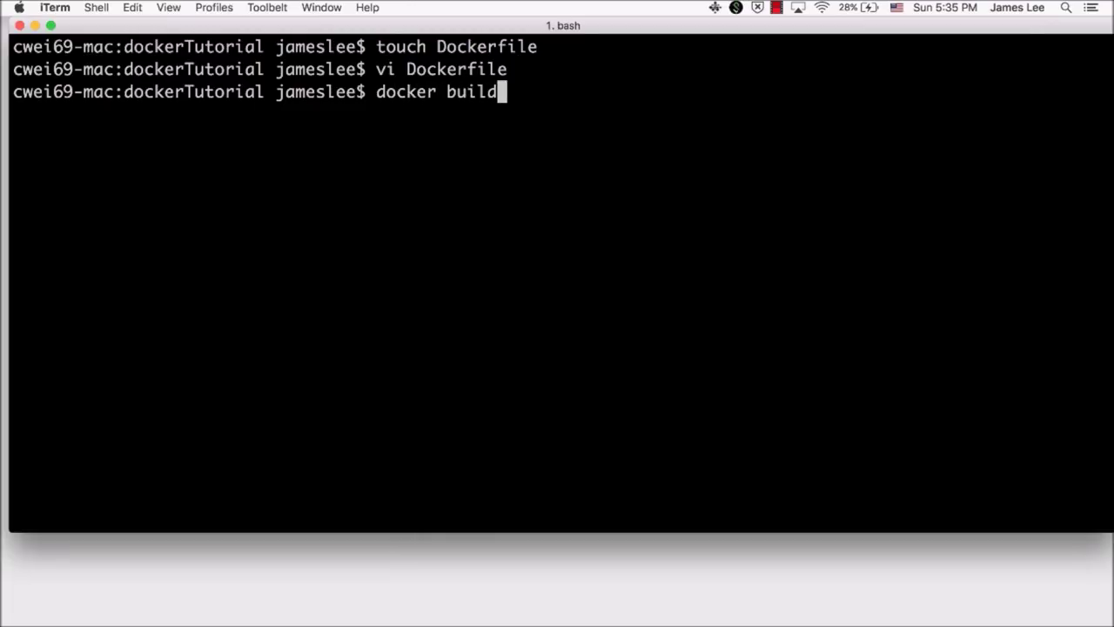
pyautogui.write(' -t ')
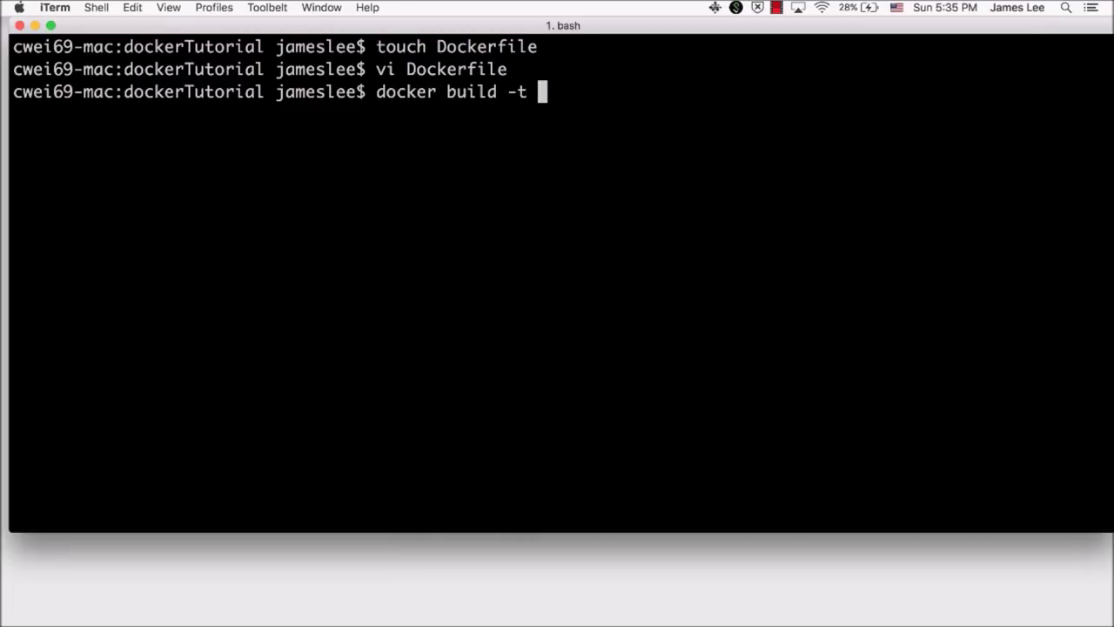
pyautogui.write('jameslee')
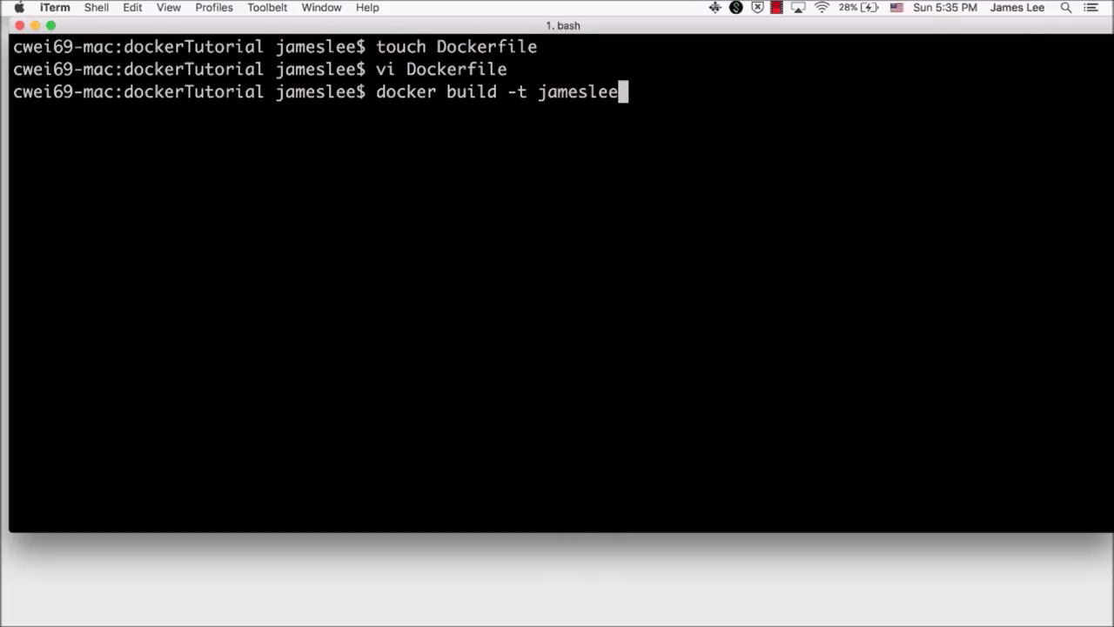
pyautogui.write('/')
pyautogui.write('de')
pyautogui.write('ian')
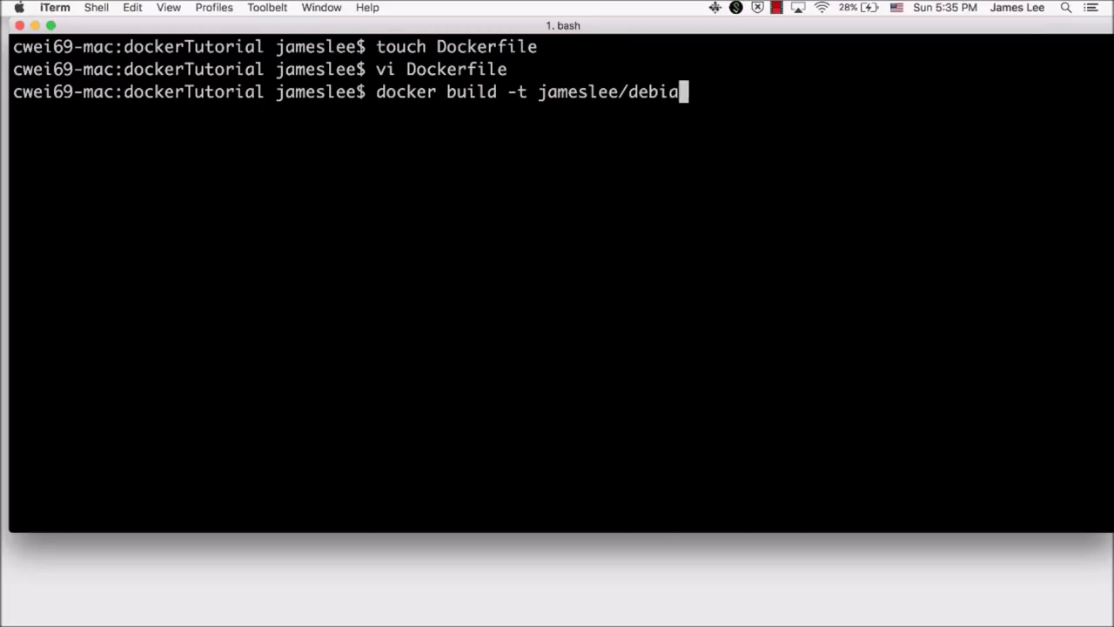
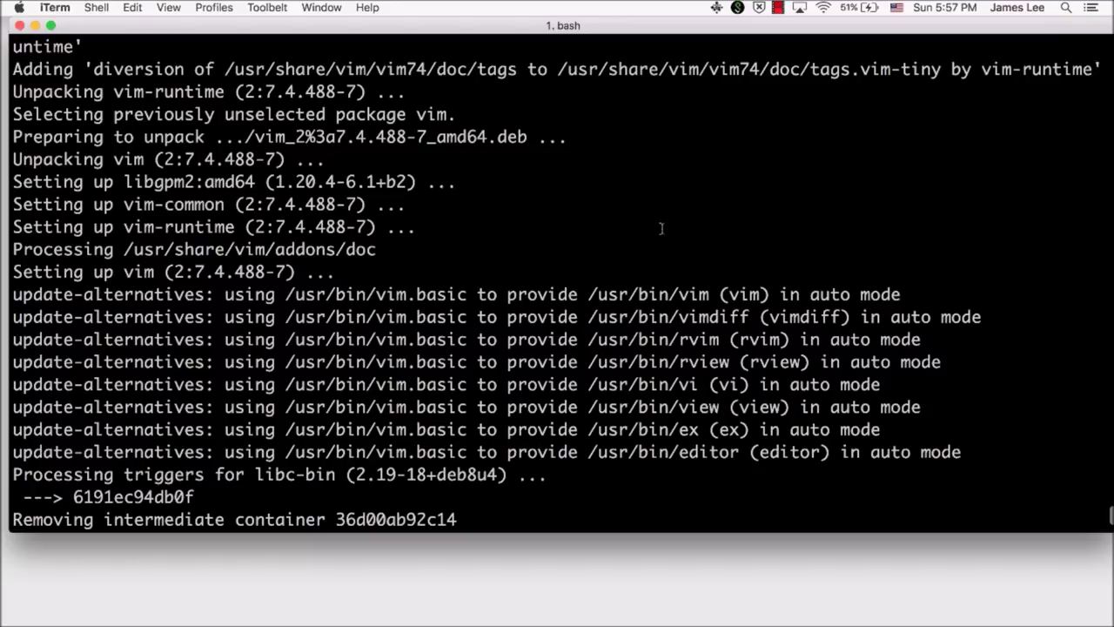
# Run 'docker images' to confirm jameslee/debian:latest is listed at 248.8 MB.
pyautogui.write('docker images')
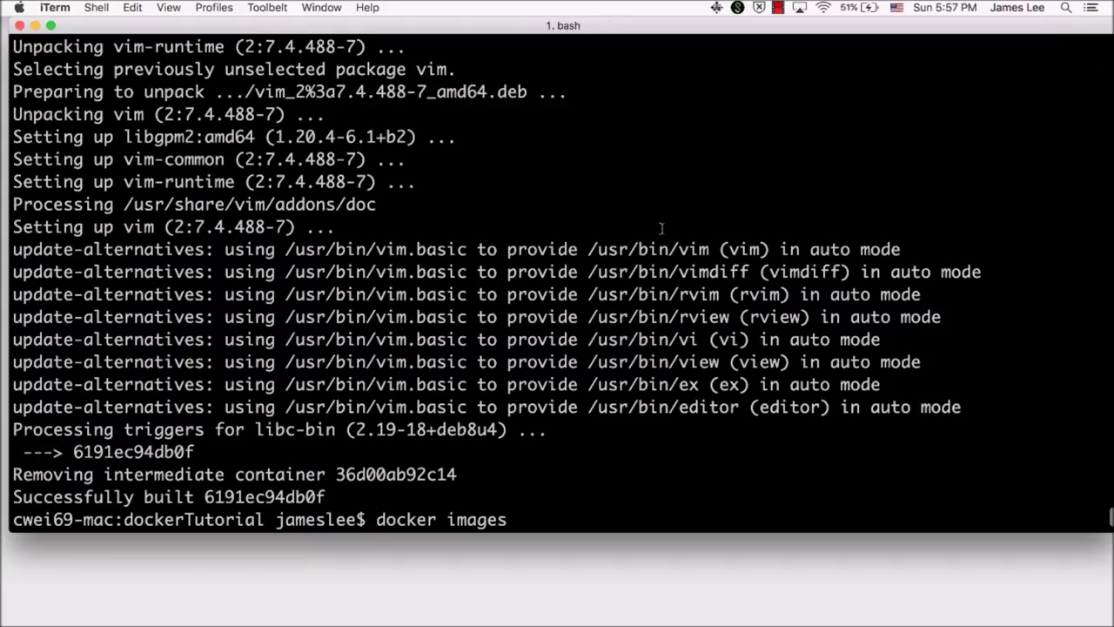
pyautogui.press('Return')
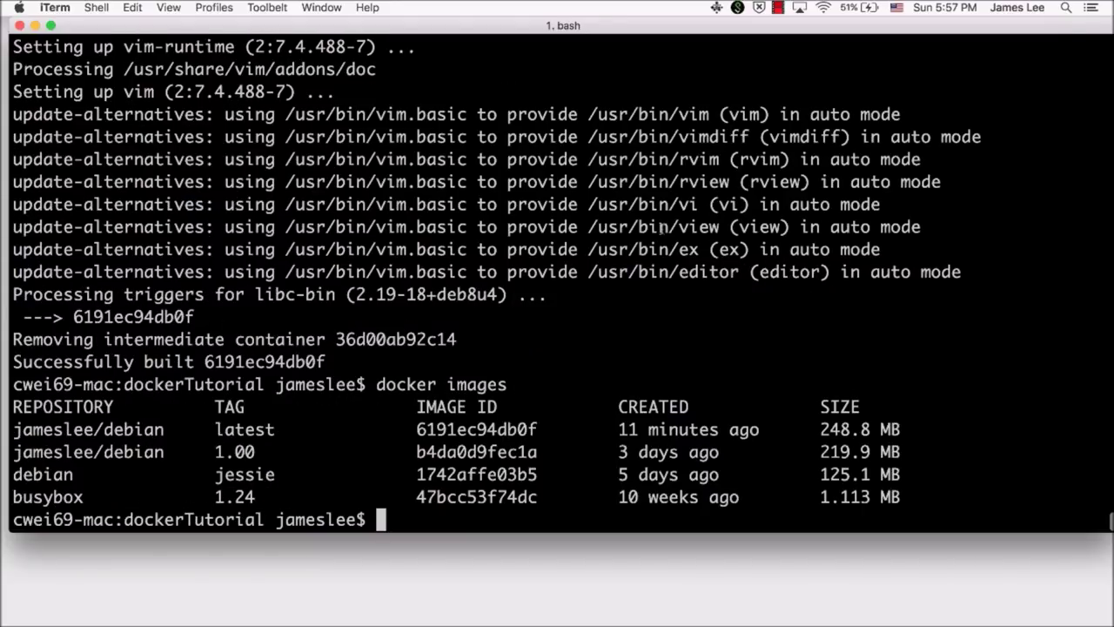
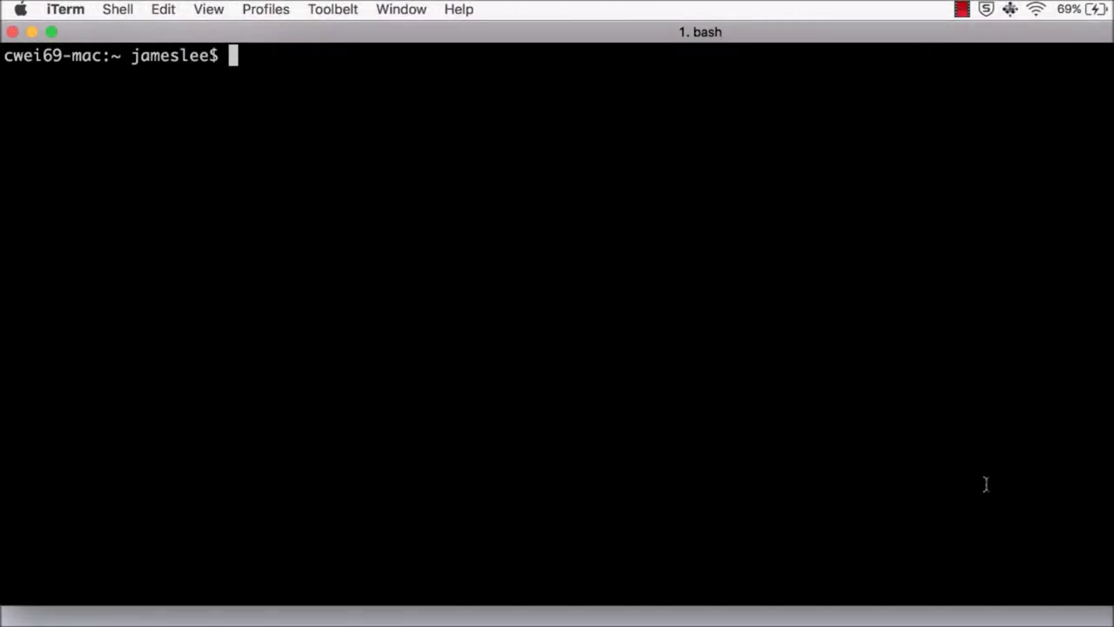
# List local images, then start tagging image b29091b9447b as jleetutorial/debian.
pyautogui.write('docker images')
pyautogui.press('Return')
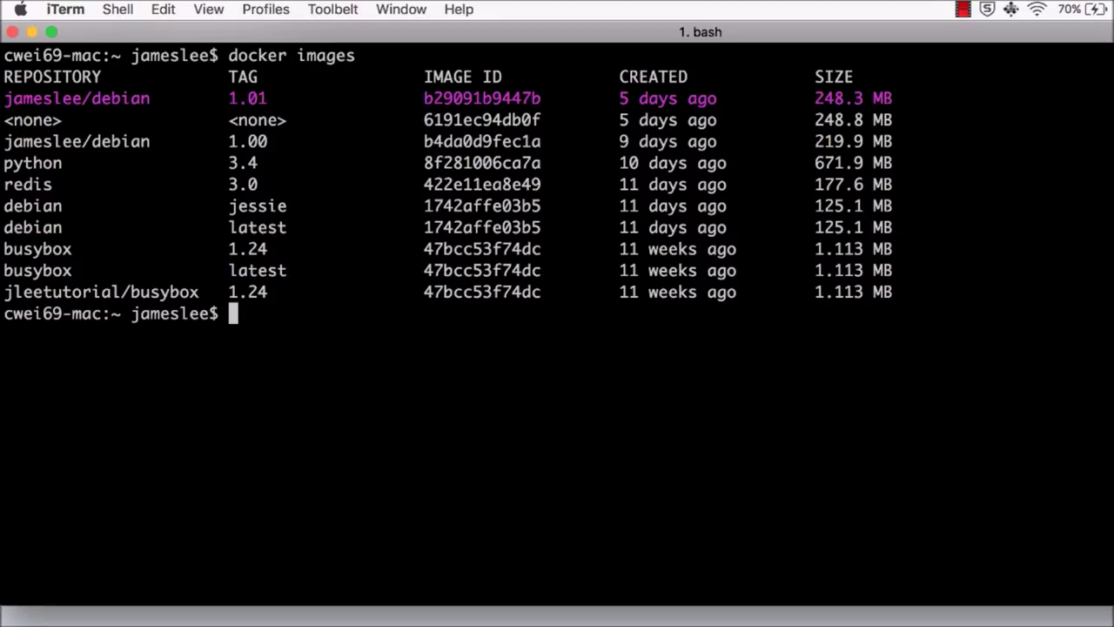
pyautogui.write('docker ')
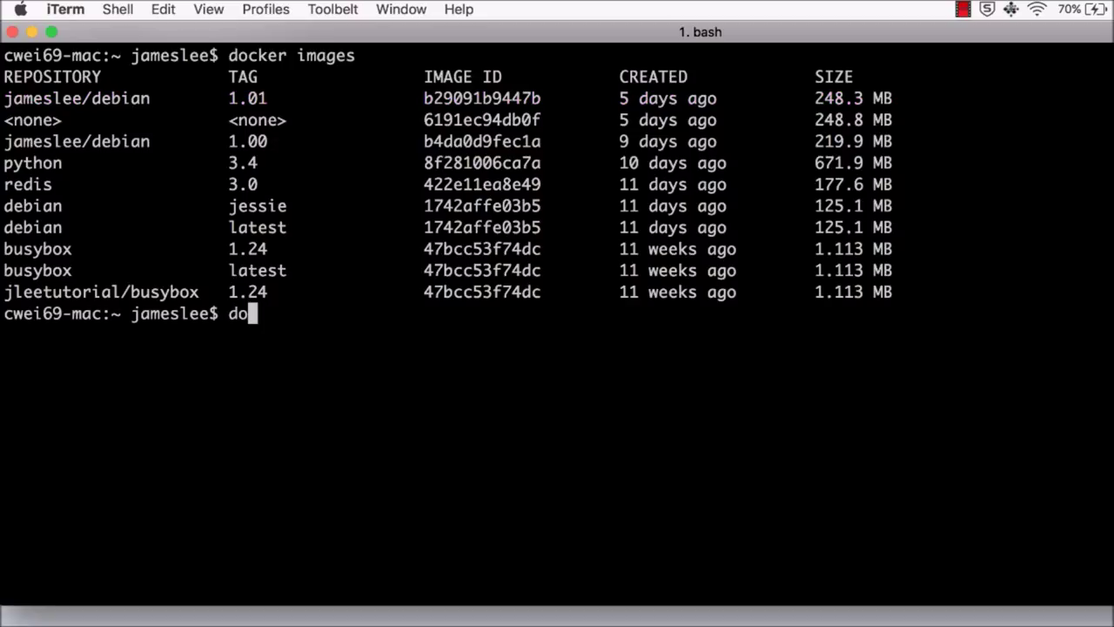
pyautogui.write('tag')
pyautogui.doubleClick(522, 103)
pyautogui.middleClick(476, 309)
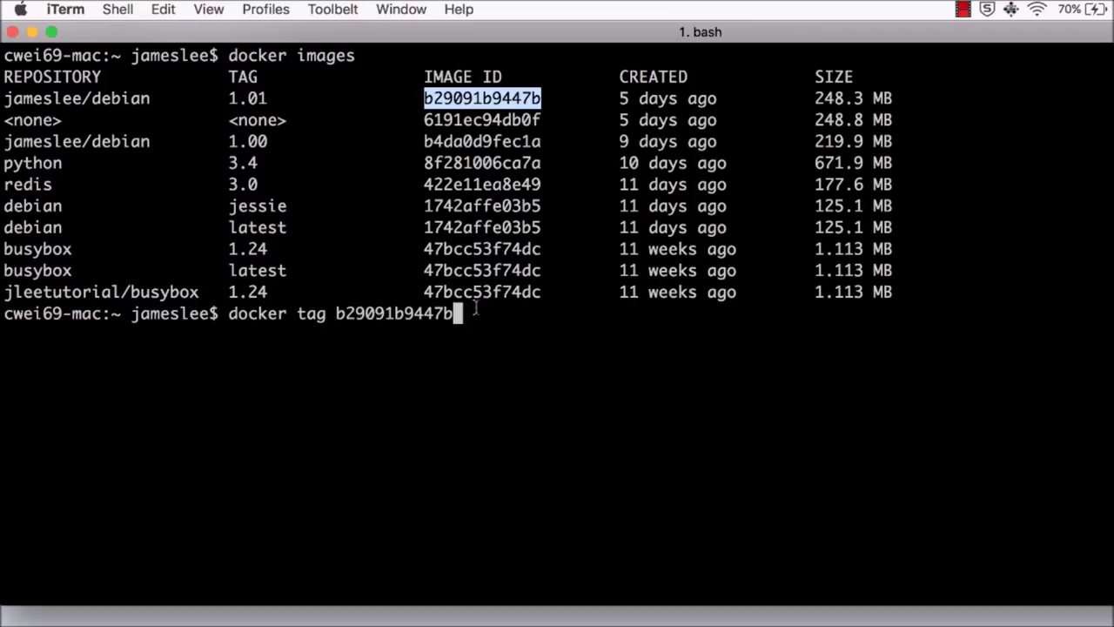
pyautogui.write('jlee')
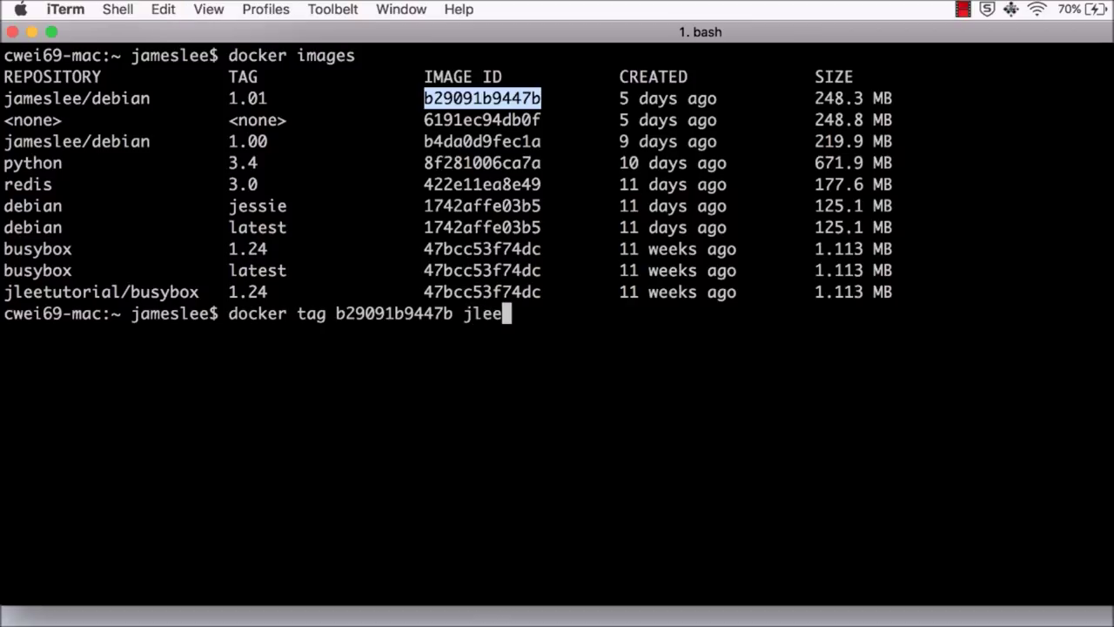
pyautogui.write('tutorial/d')
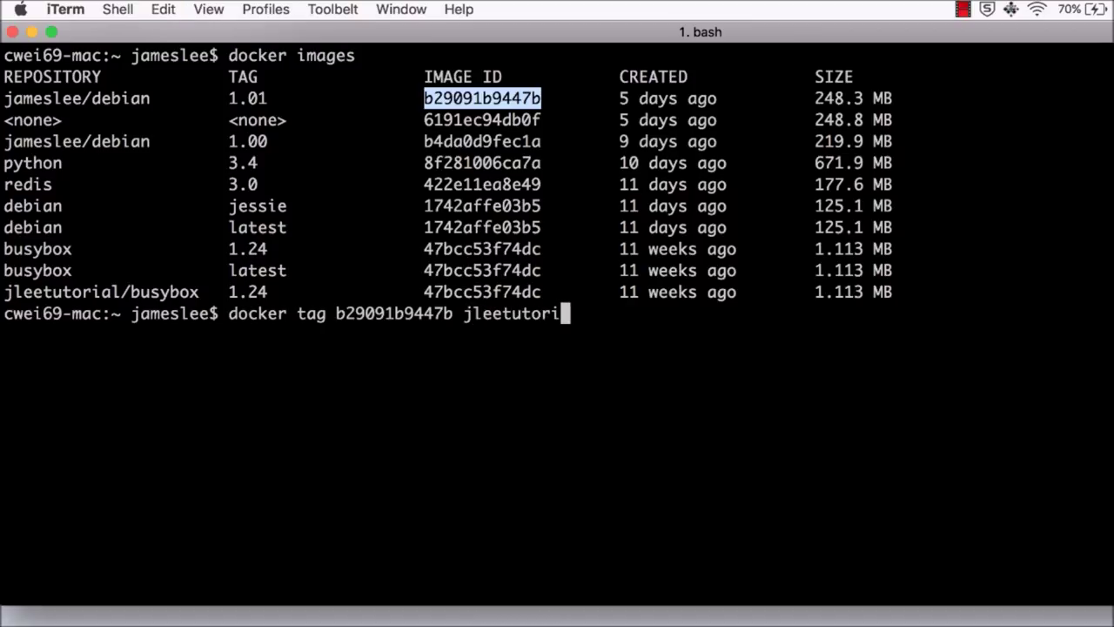
pyautogui.write('ebian')
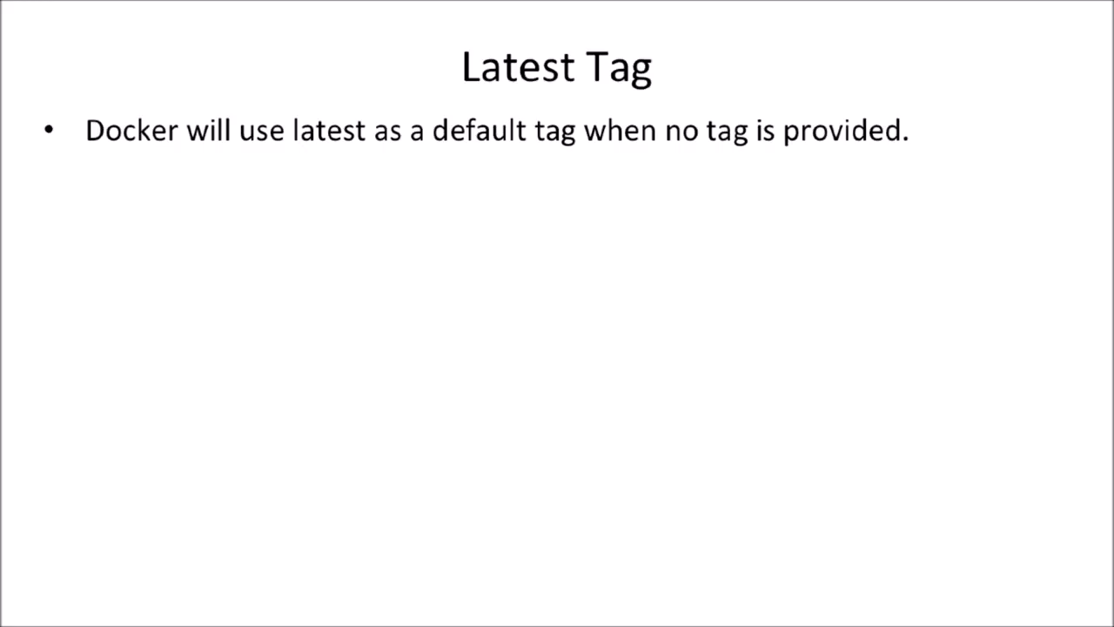
# Reveal the Latest Tag bullets on default tagging, no auto-updates, and avoiding latest.
pyautogui.press('Right')
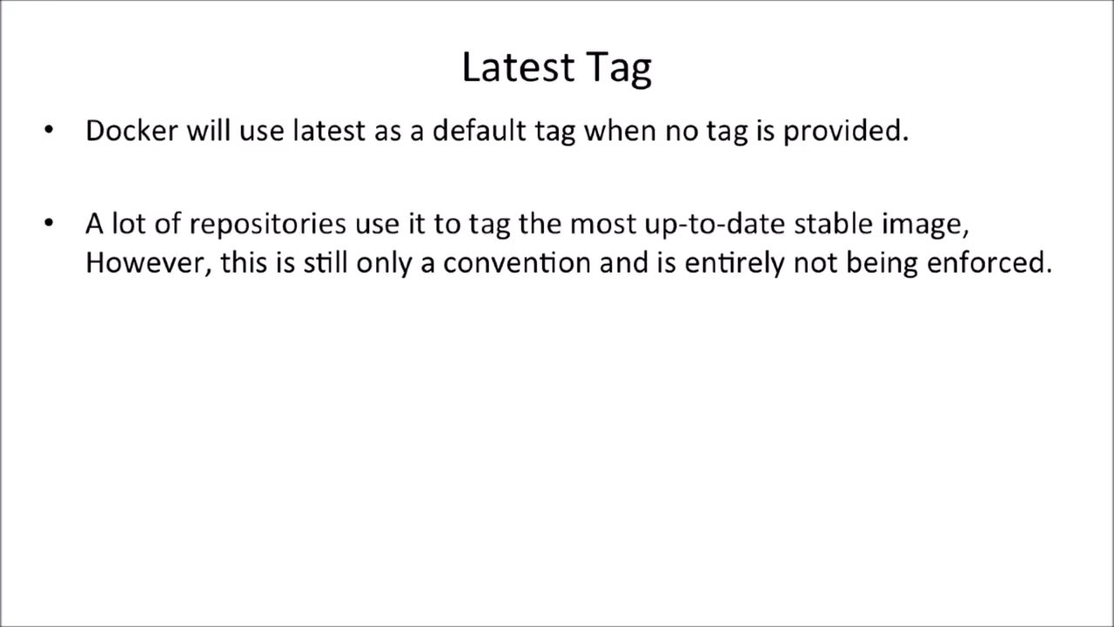
pyautogui.press('Right')
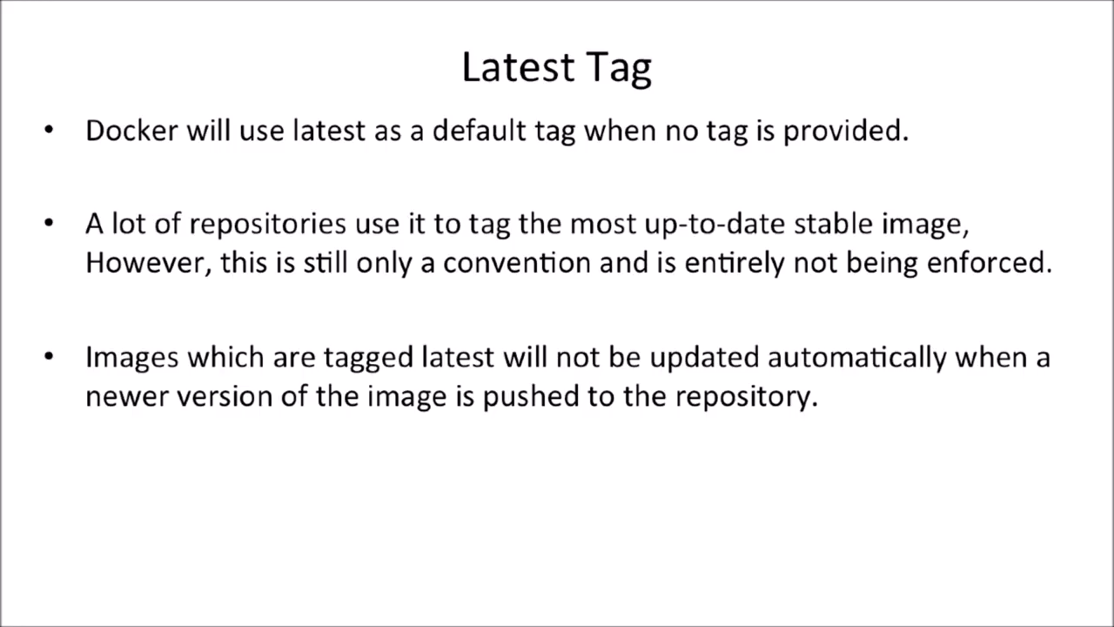
pyautogui.press('Right')
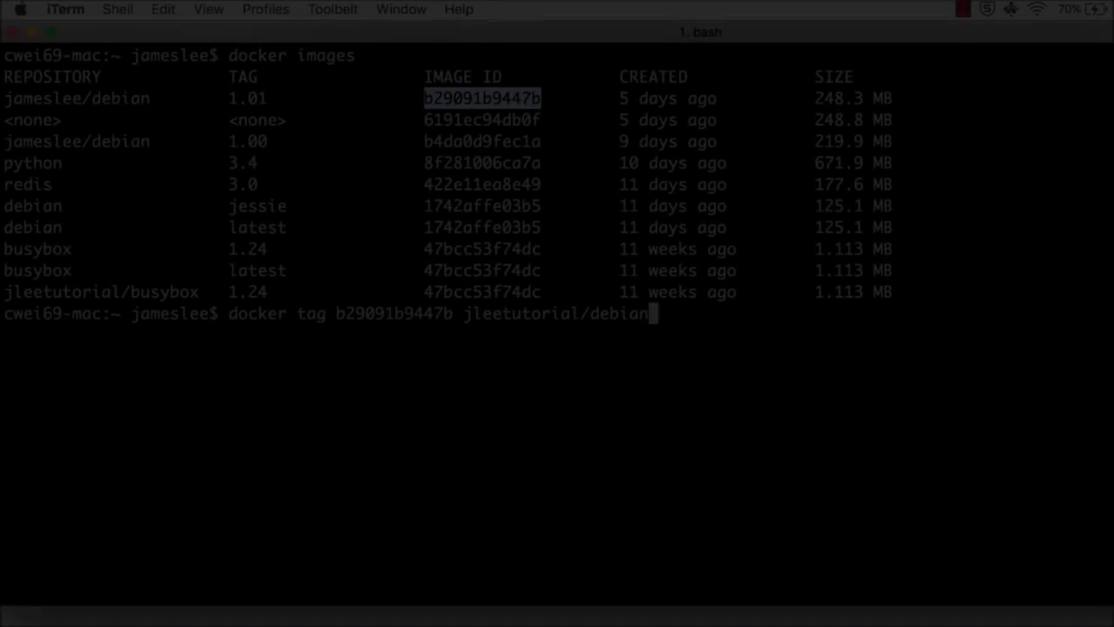
# Tag the image as jleetutorial/debian:1.01, confirm it in the image list, and begin docker login with the account username.
pyautogui.write(':1.01')
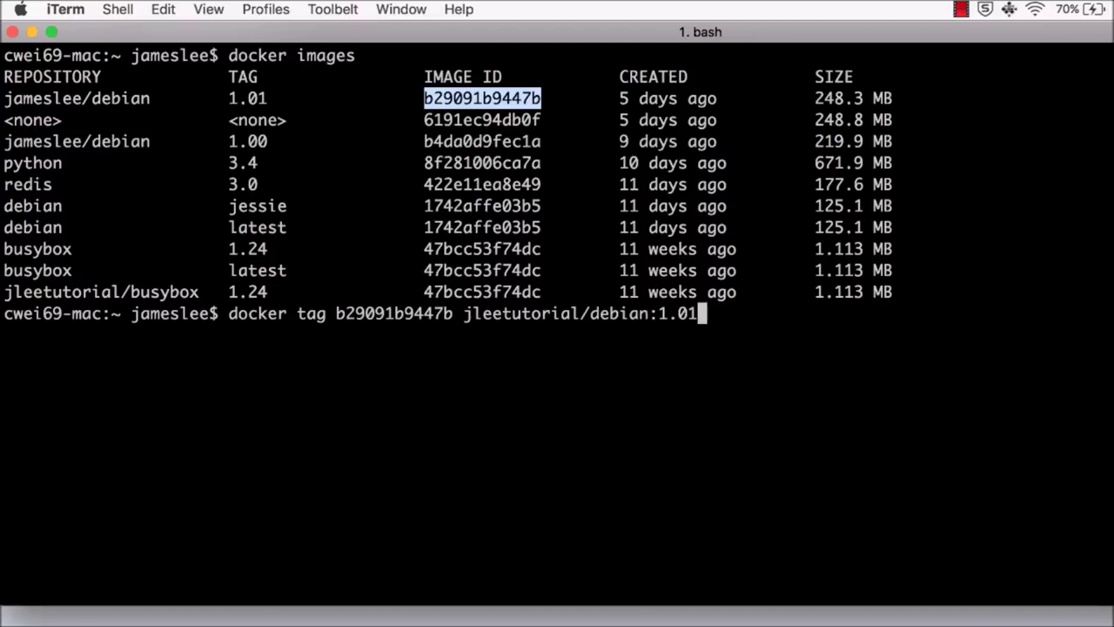
pyautogui.press('Return')
pyautogui.write('docker images')
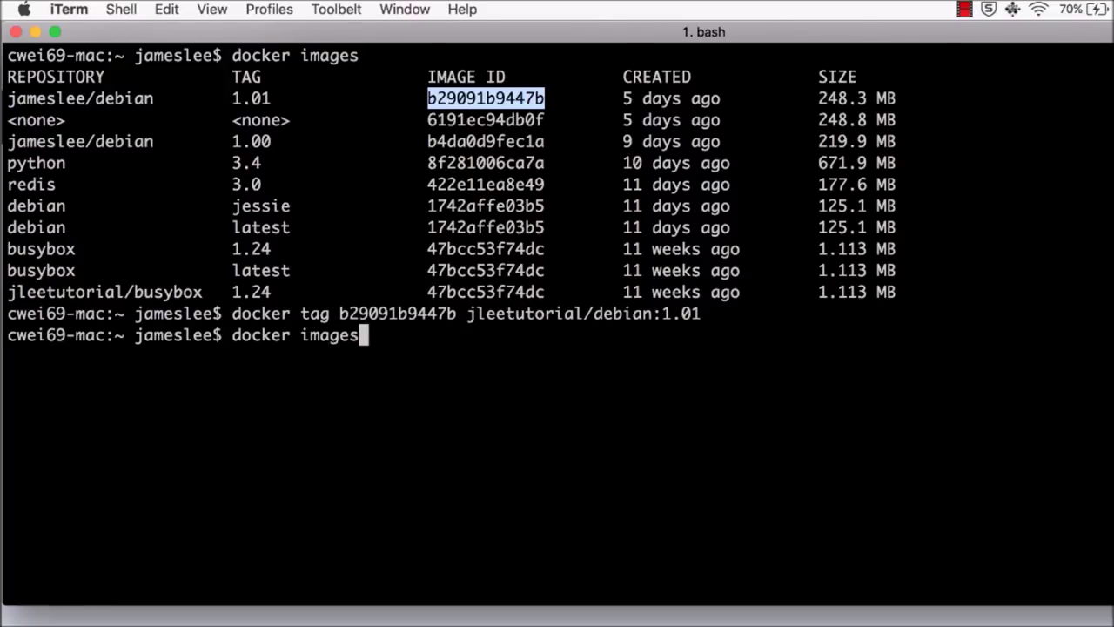
pyautogui.press('Return')
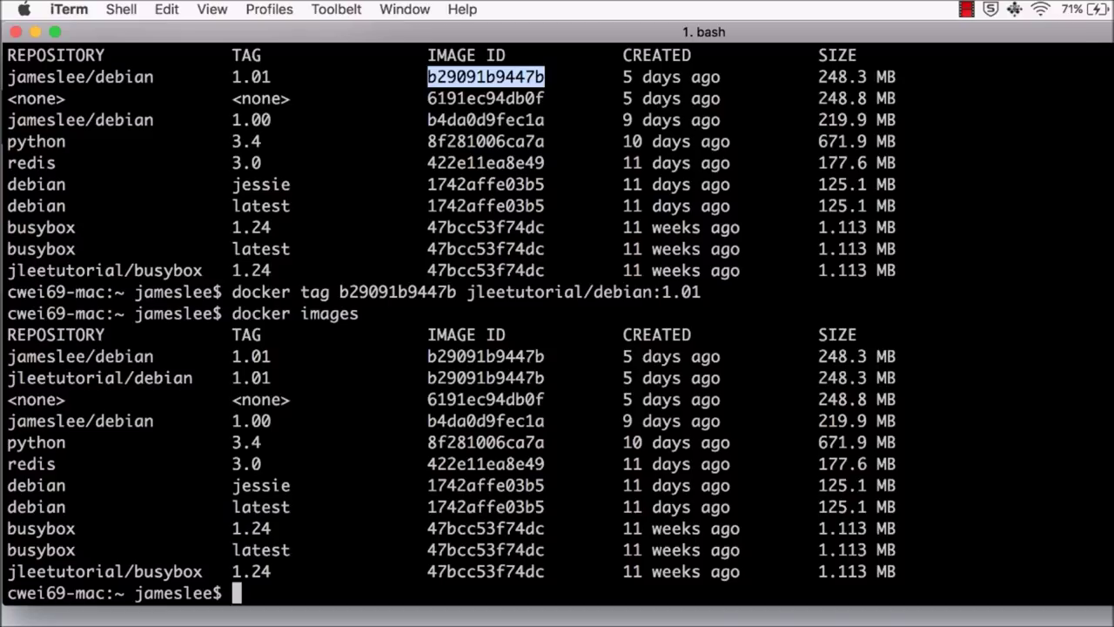
pyautogui.write('docker login ')
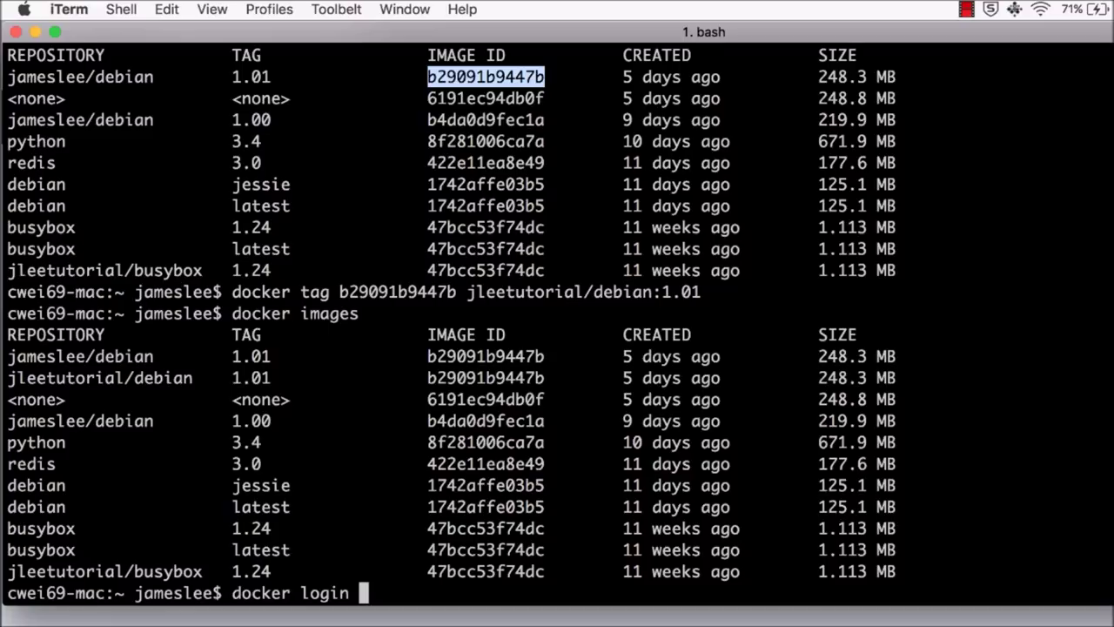
pyautogui.write('--username=jleetutorial')
# Log in to Docker Hub with the account password and push jleetutorial/debian:1.01.
pyautogui.press('Return')
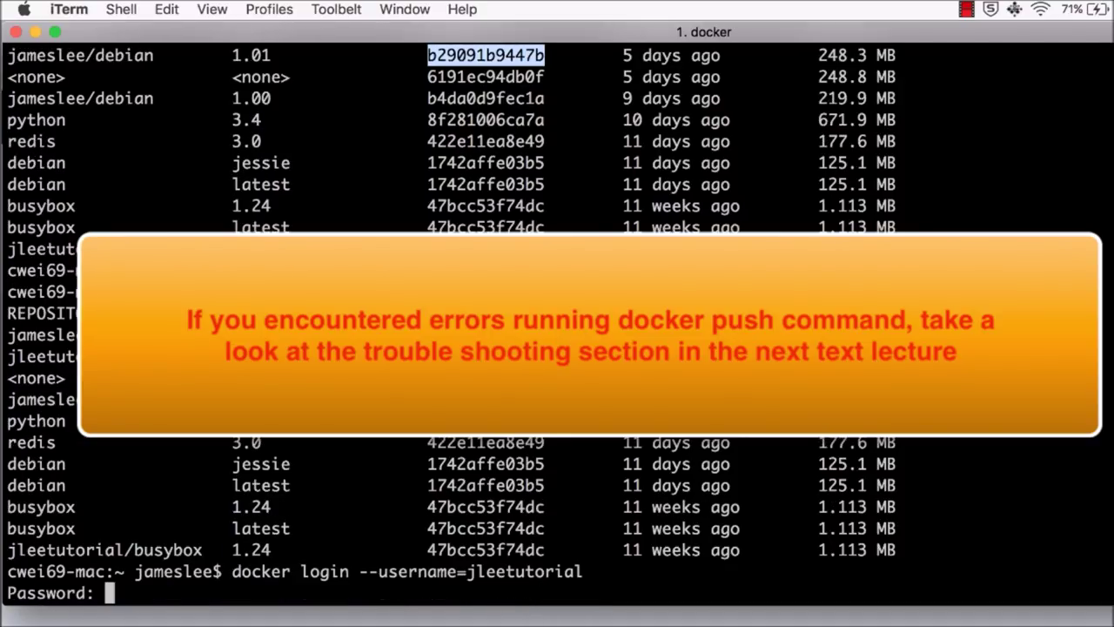
pyautogui.press('Return')
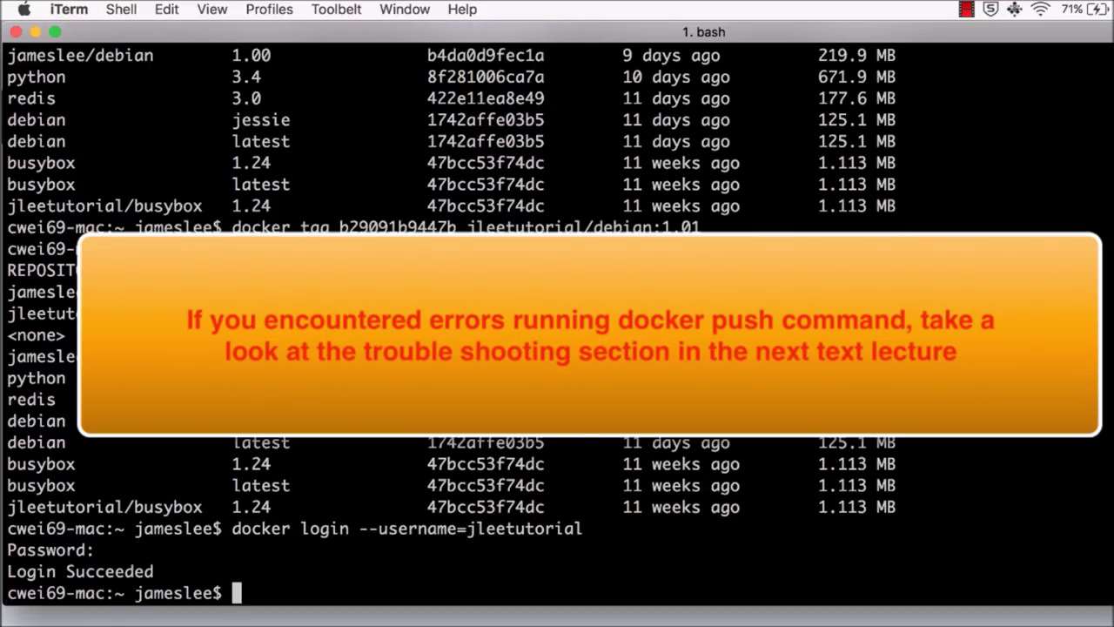
pyautogui.write('docker push jleet')
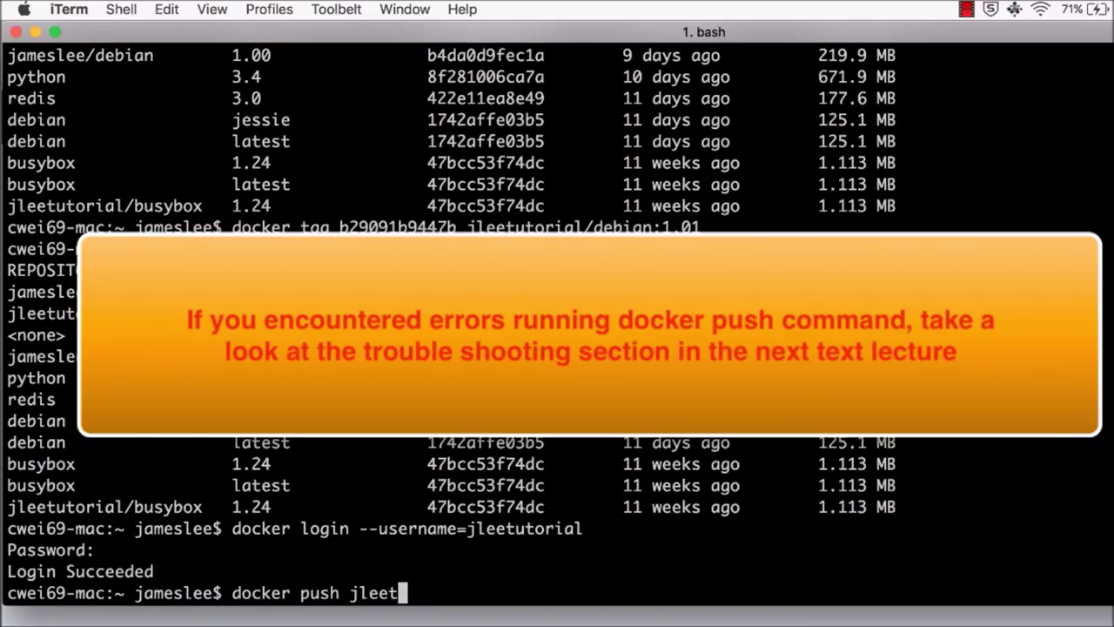
pyautogui.write('utorial/debian:1.01')
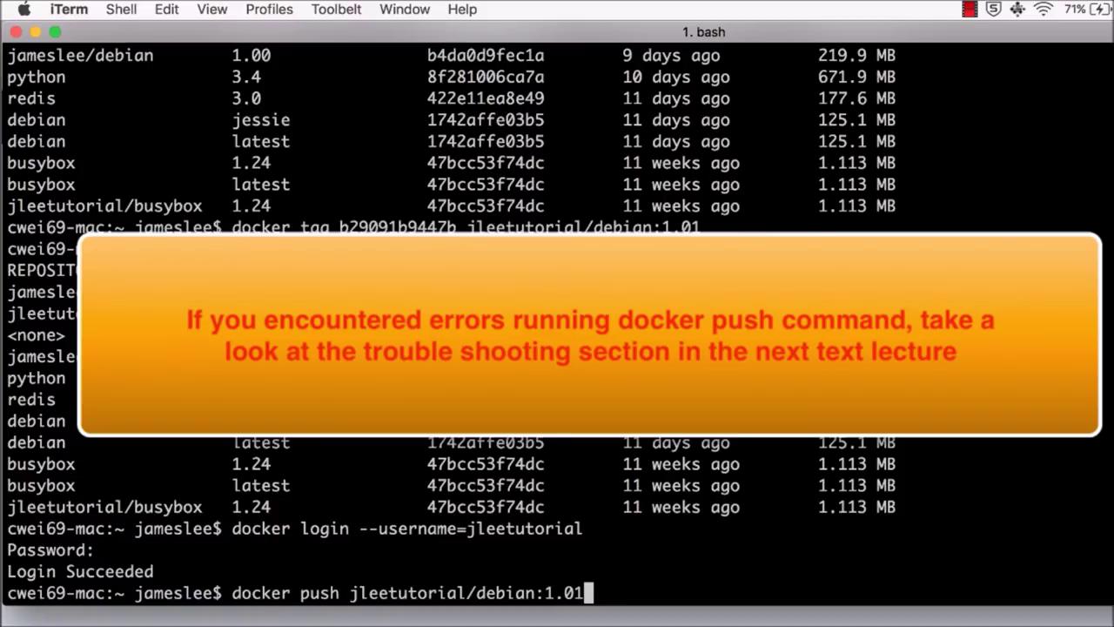
pyautogui.press('Return')
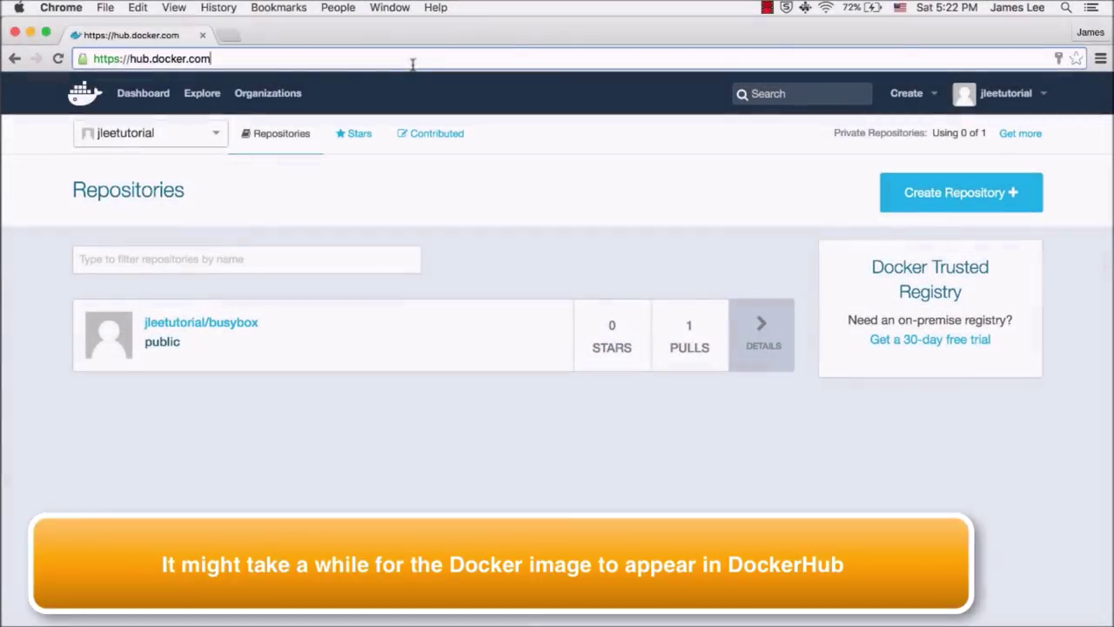
# Open the jleetutorial/debian repository on hub.docker.com and view its 1.01 tag.
pyautogui.press('Return')
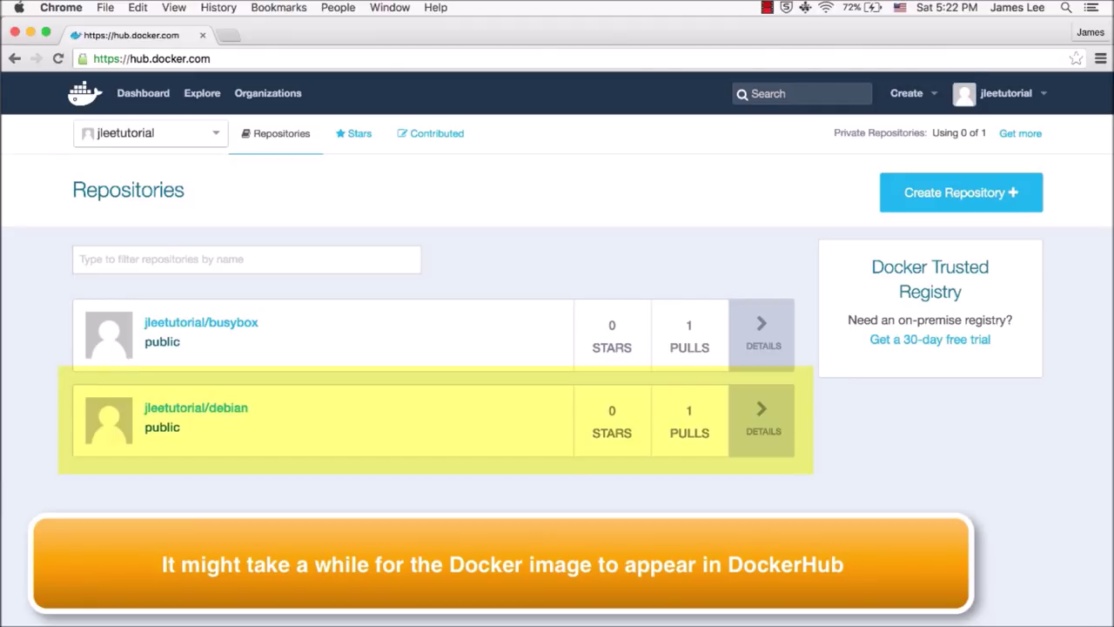
pyautogui.click(204, 407)
pyautogui.click(171, 263)
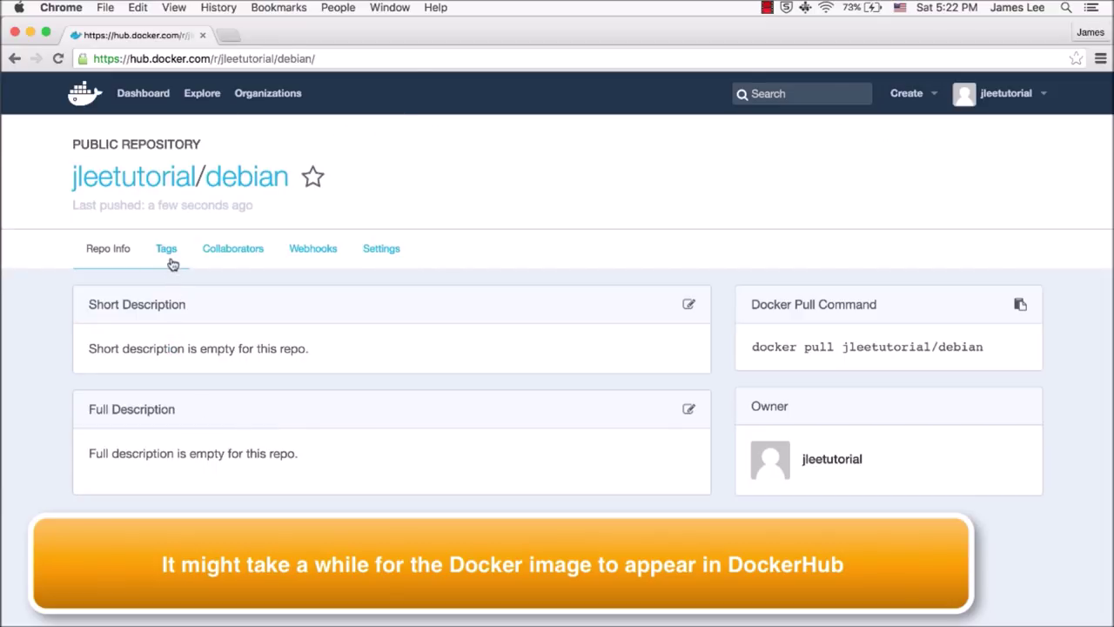